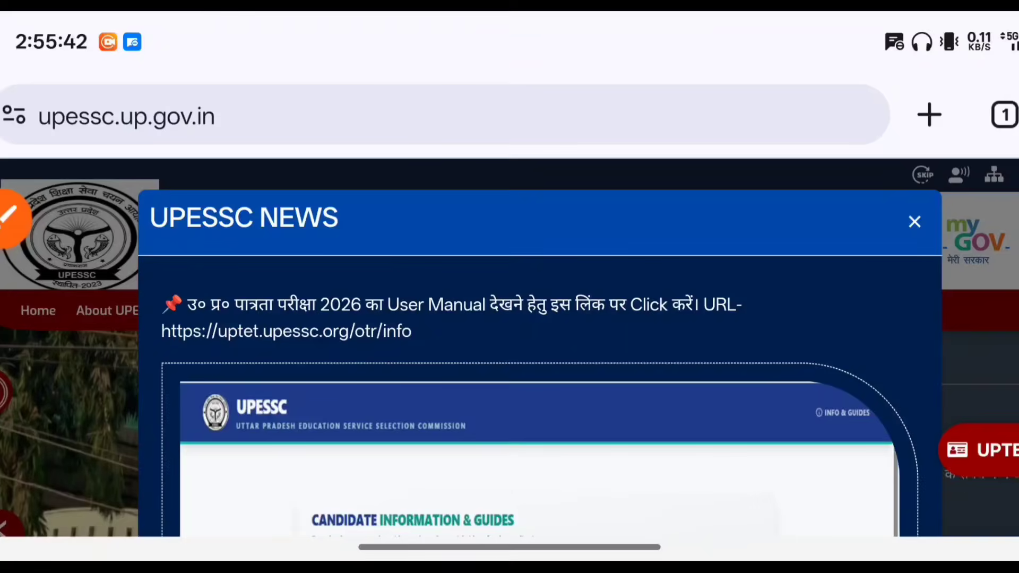
scroll(509, 345, "down", 1)
scroll(501, 314, "up", 1)
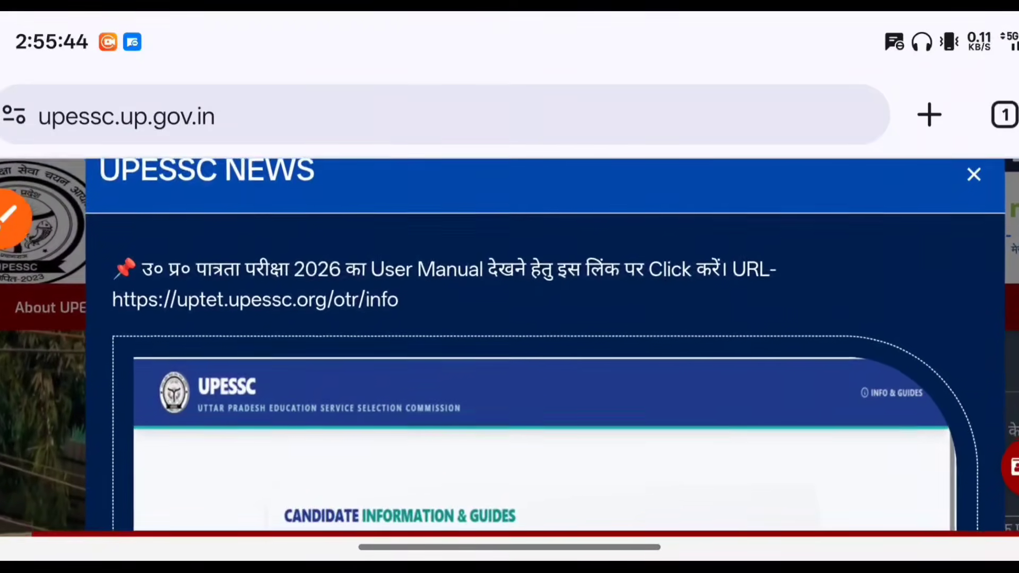
left_click(11, 217)
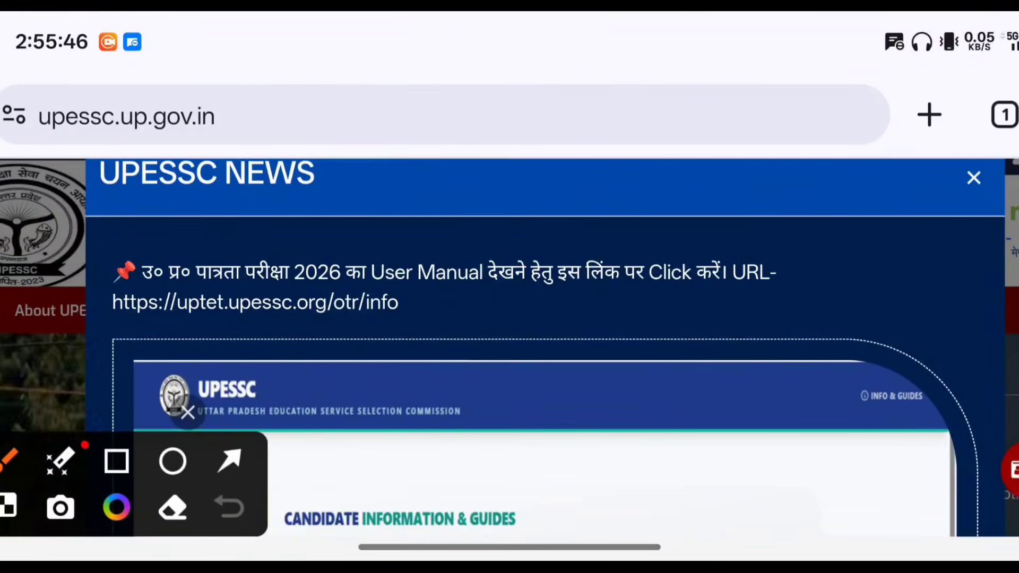
left_click_drag(416, 261, 449, 243)
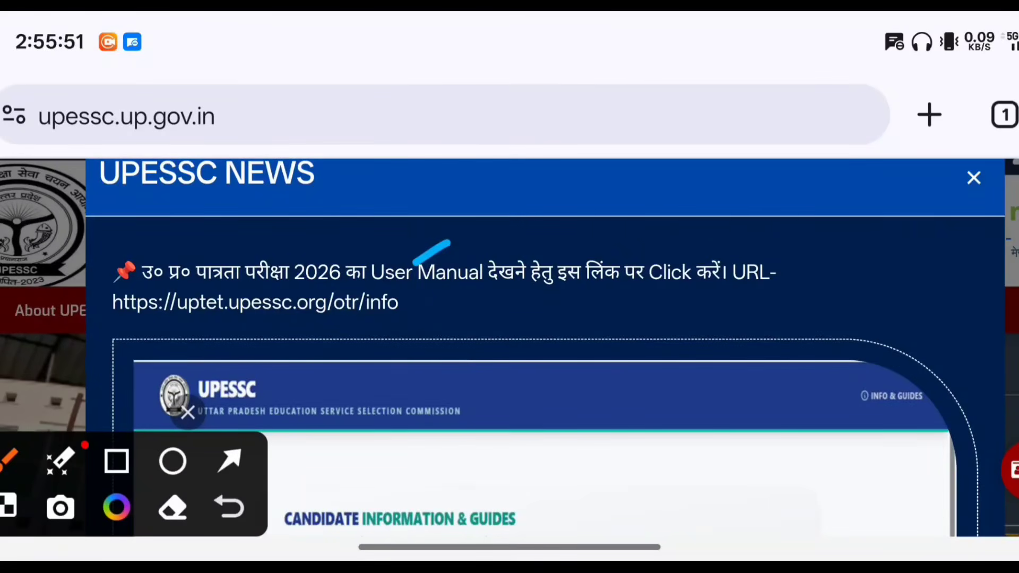
left_click(188, 412)
scroll(221, 346, "up", 3)
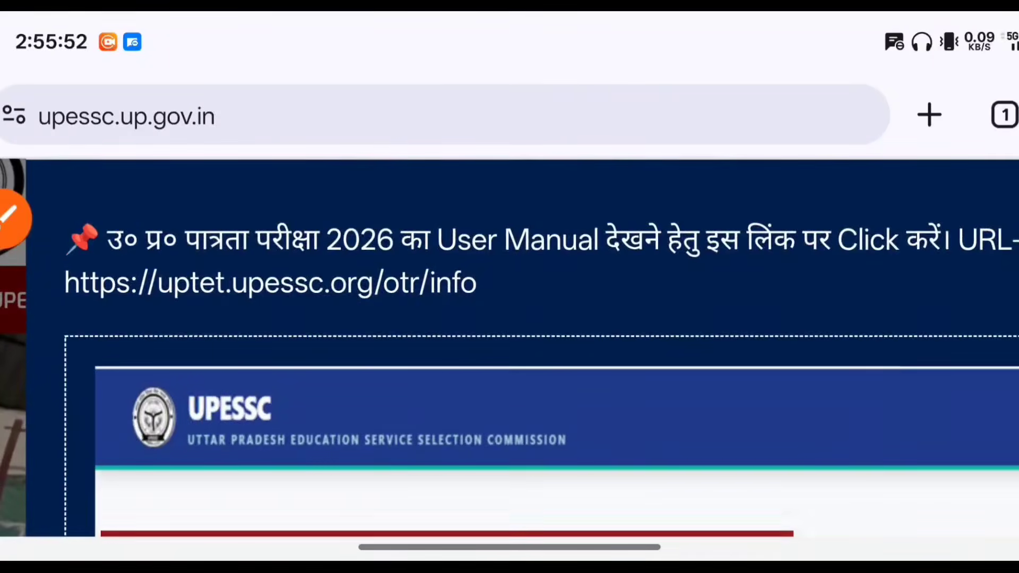
left_click(191, 282)
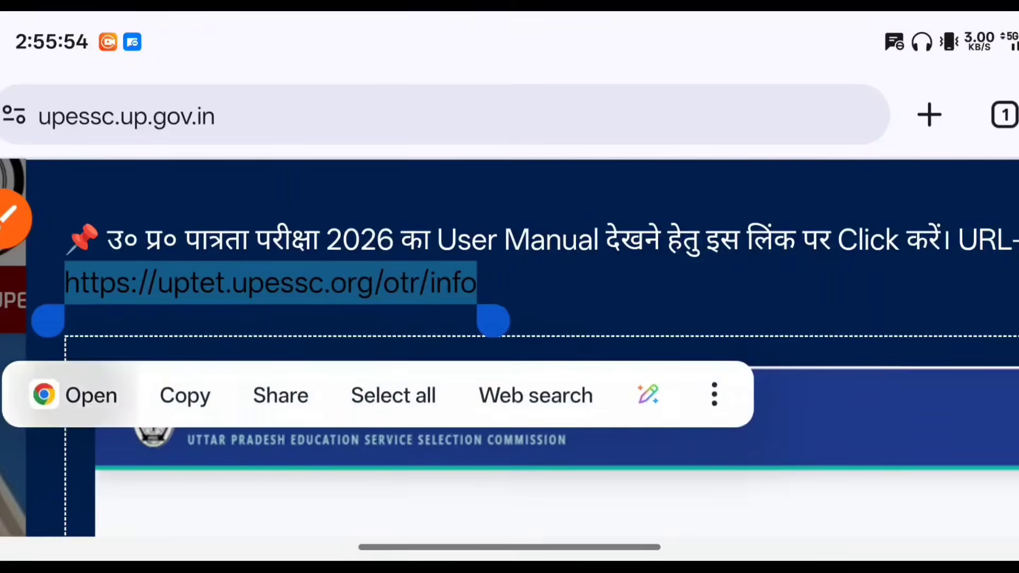
Open the selected UPTET info link in a new tab
left_click(80, 395)
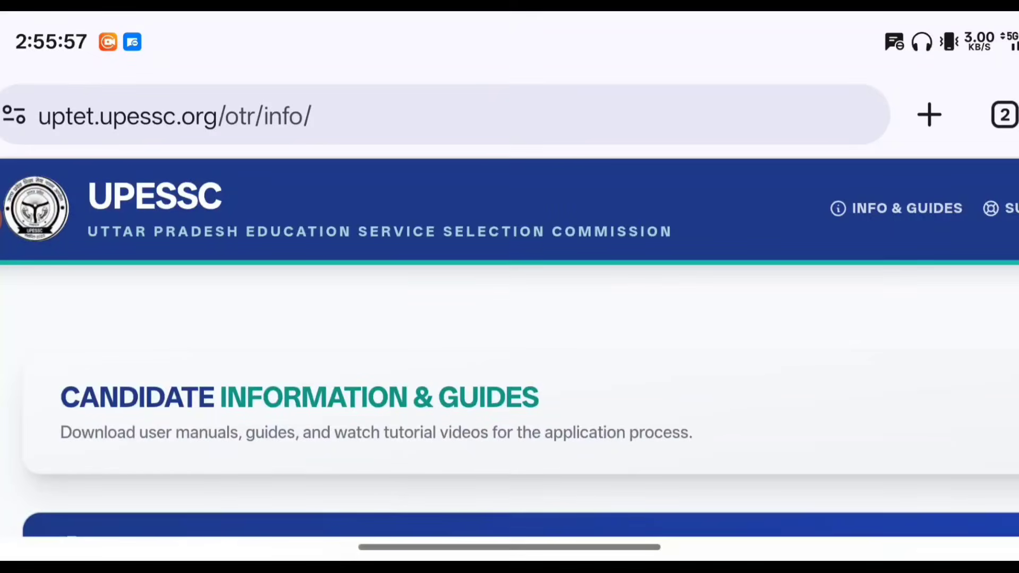
scroll(509, 345, "down", 6)
scroll(510, 345, "down", 2)
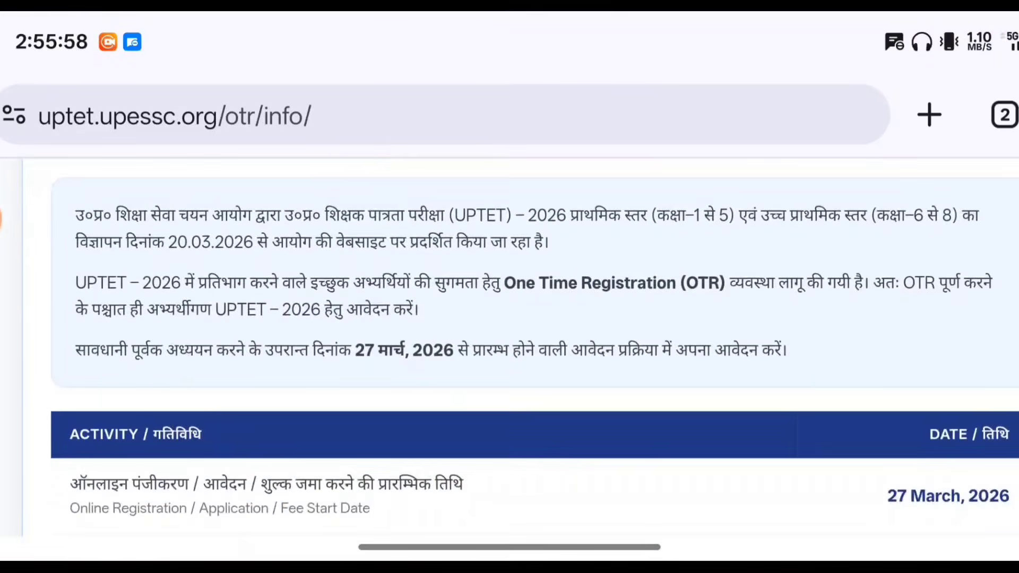
left_click(11, 218)
left_click_drag(334, 372, 394, 337)
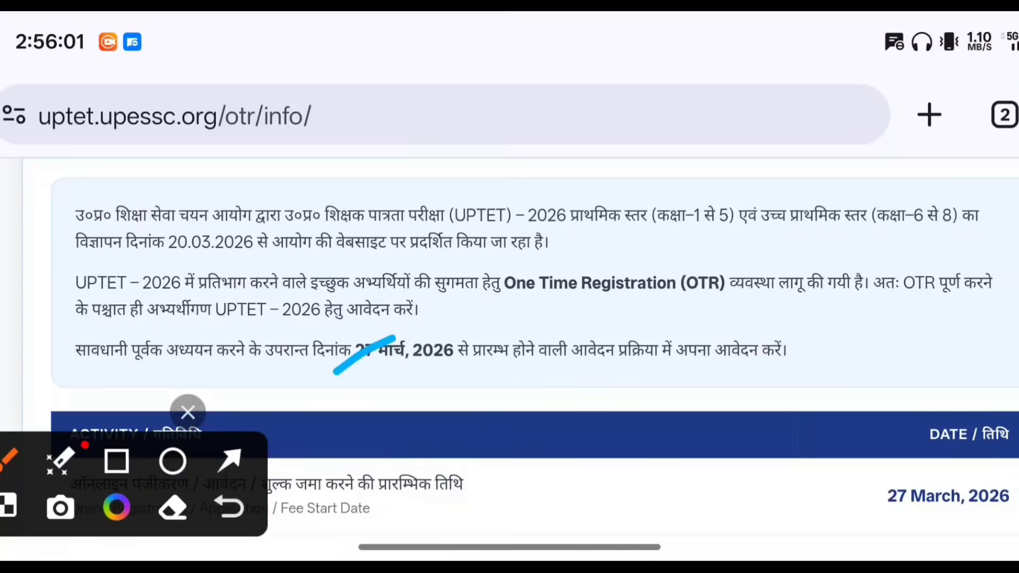
left_click(187, 411)
Bring the info page's Official Notification text into view
scroll(509, 345, "down", 1)
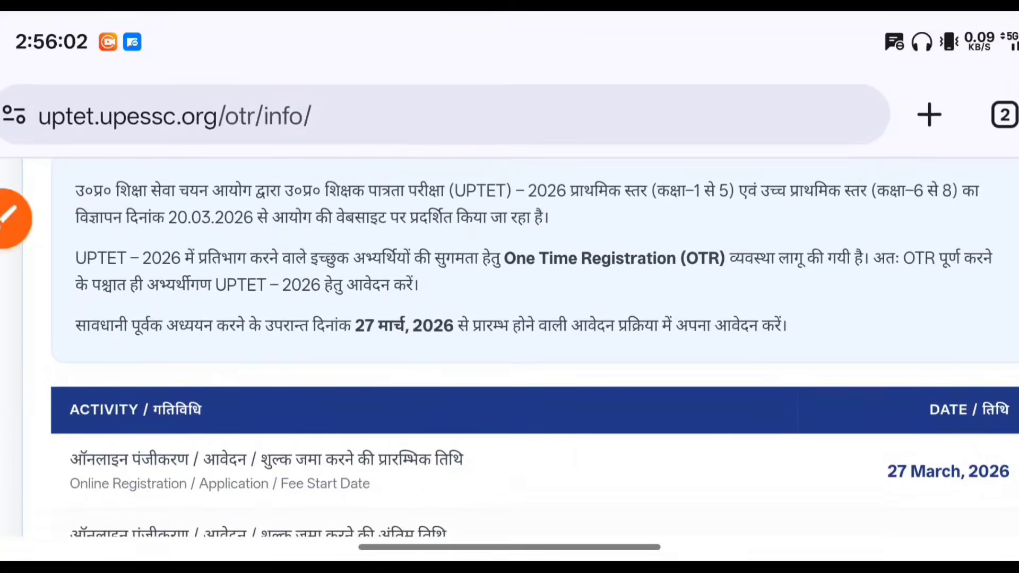
left_click(15, 217)
mouse_move(774, 247)
left_mouse_down()
mouse_move(719, 218)
mouse_move(828, 249)
mouse_move(708, 215)
left_mouse_up()
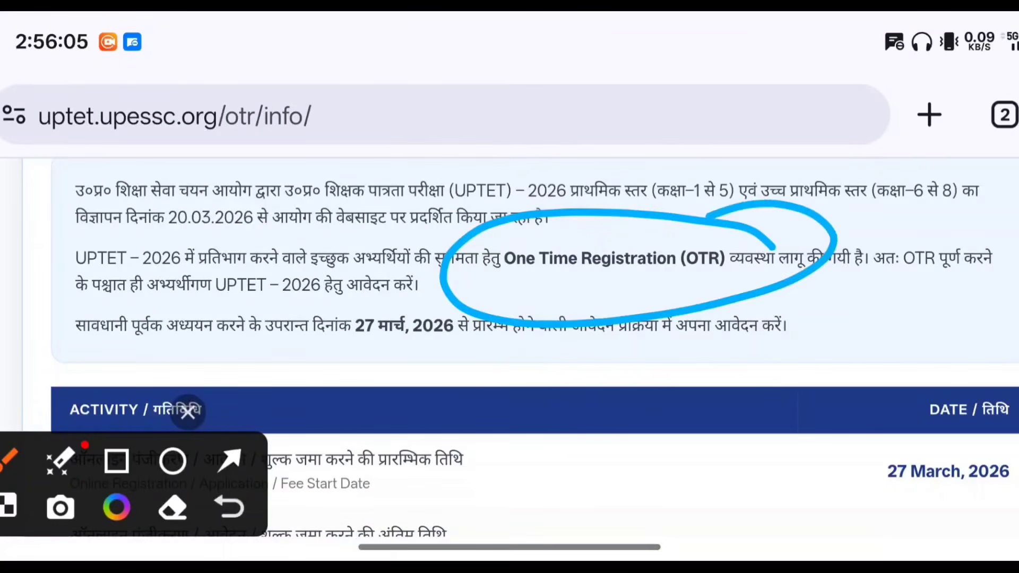
left_click_drag(801, 434, 809, 376)
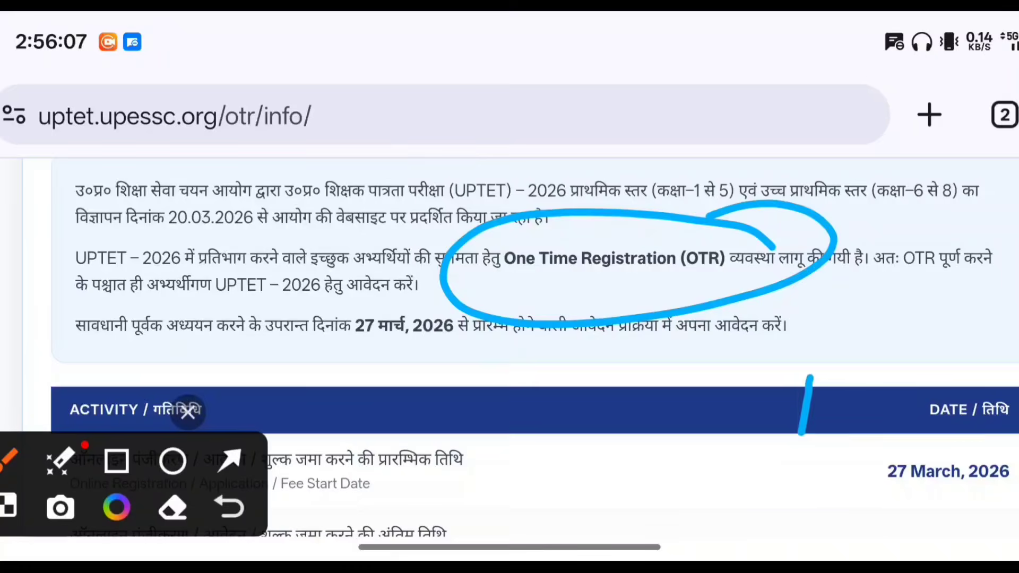
left_click(188, 411)
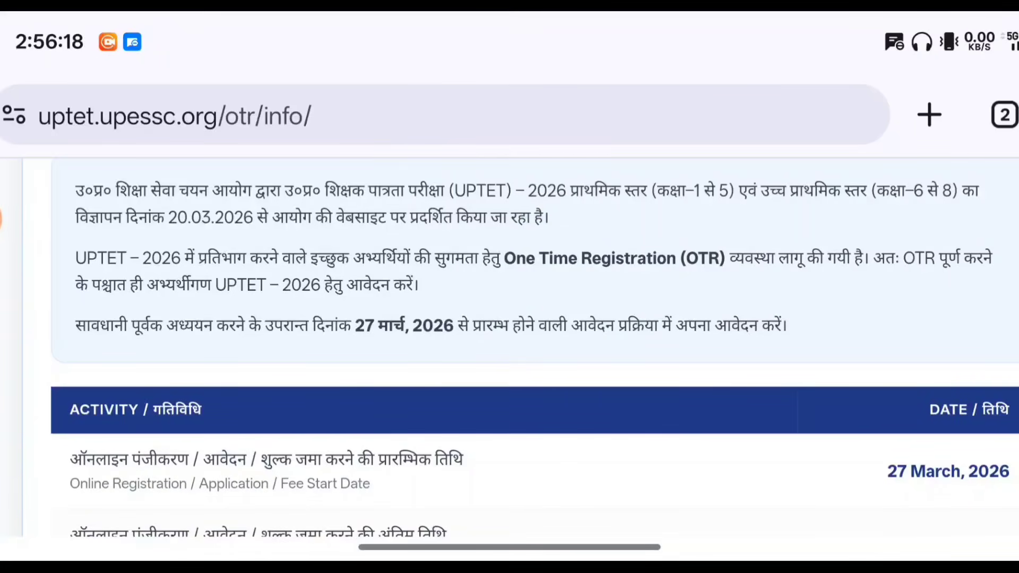
left_click(1, 218)
left_click_drag(552, 264, 574, 257)
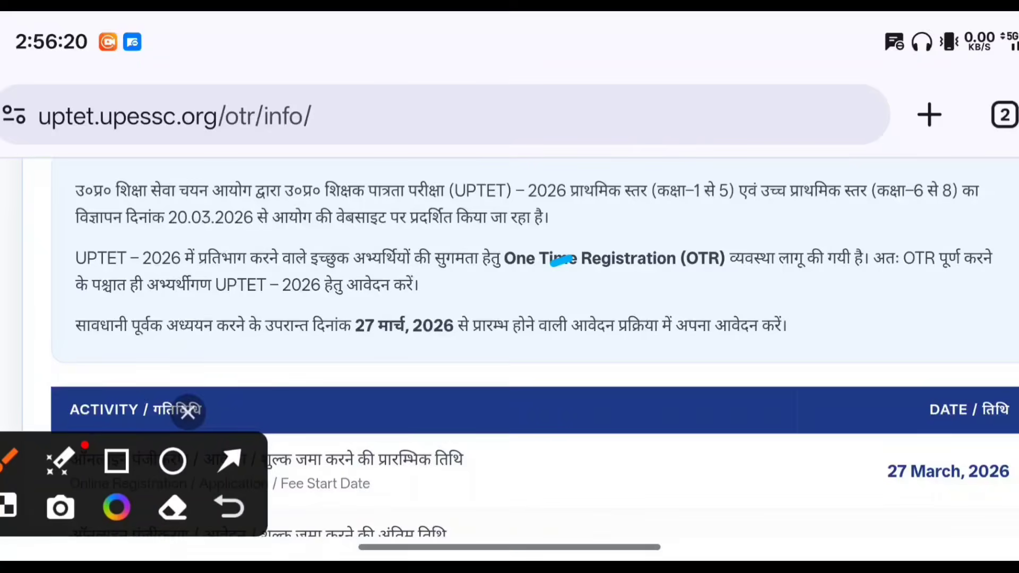
Scroll down into the ACTIVITY / DATE important dates table
left_click(188, 410)
scroll(509, 318, "down", 4)
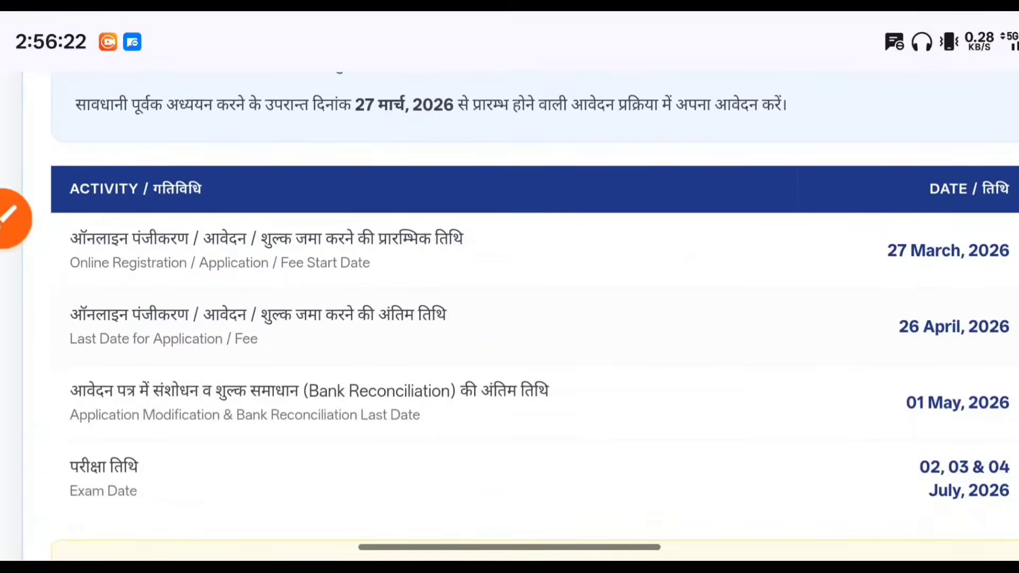
scroll(509, 318, "down", 1)
left_click(15, 219)
left_click_drag(862, 210, 893, 192)
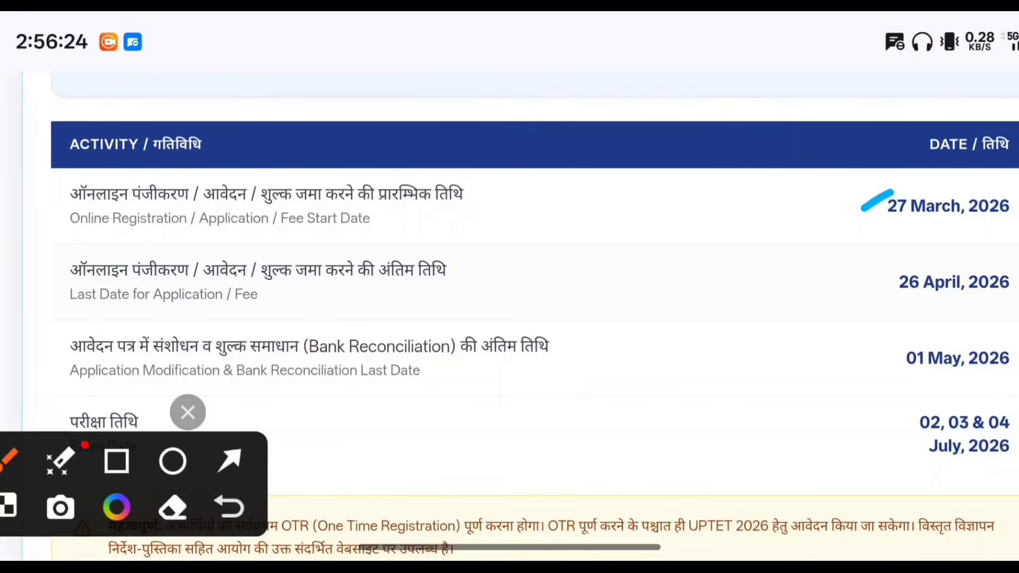
left_click_drag(864, 271, 928, 249)
left_click(187, 411)
scroll(510, 319, "down", 2)
left_click(12, 216)
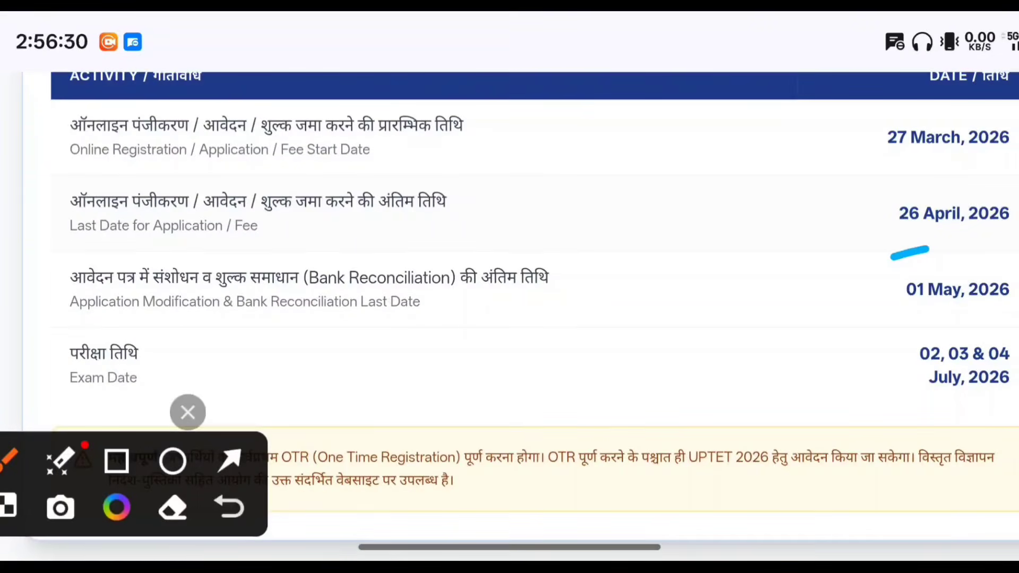
mouse_move(1011, 318)
left_mouse_down()
mouse_move(910, 333)
mouse_move(998, 313)
left_mouse_up()
left_click(188, 412)
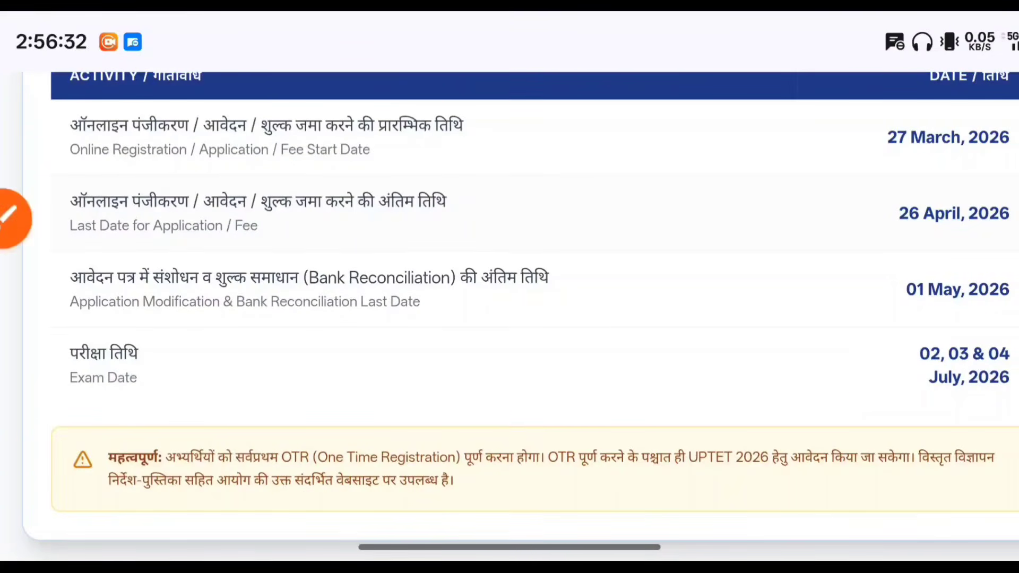
Continue past the table to the Hindi and English UPTET User Manual cards
scroll(510, 319, "down", 5)
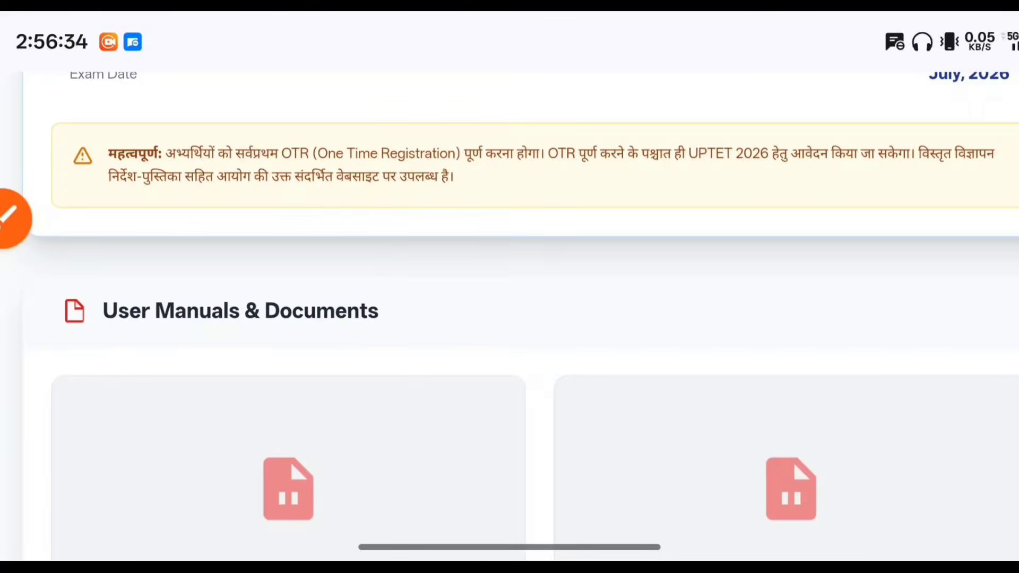
scroll(509, 319, "down", 6)
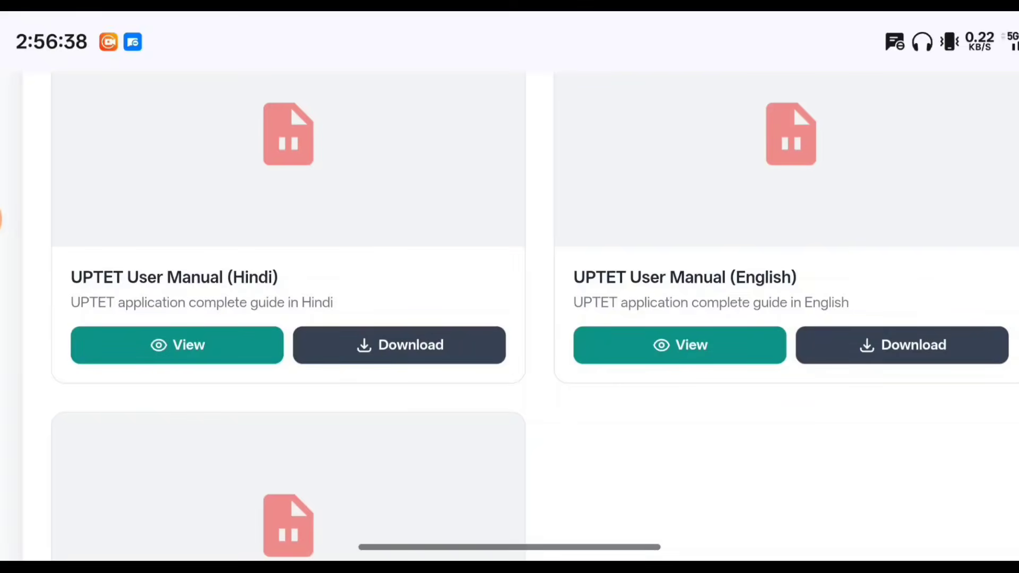
scroll(510, 319, "up", 20)
scroll(509, 318, "down", 5)
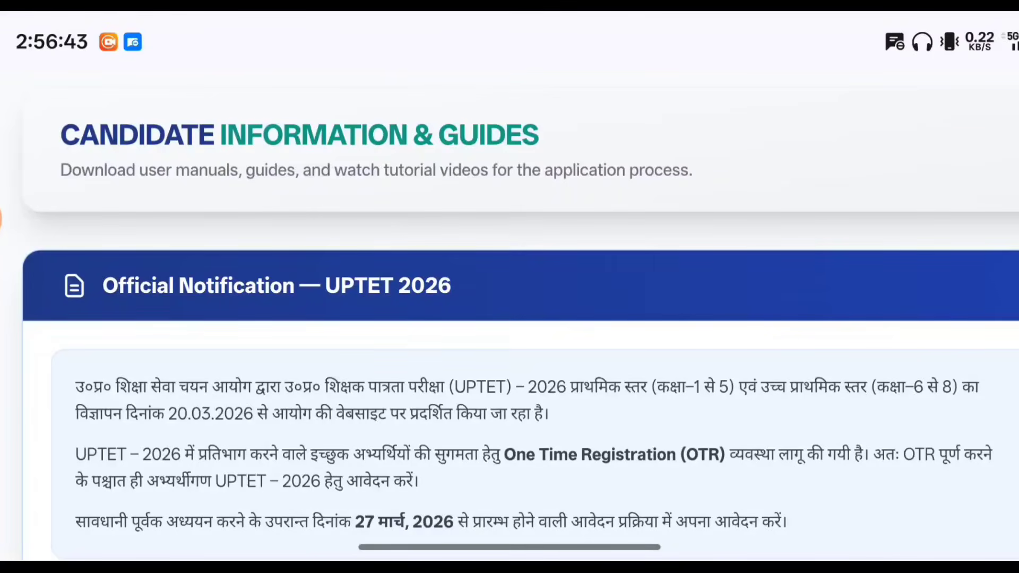
scroll(509, 319, "down", 10)
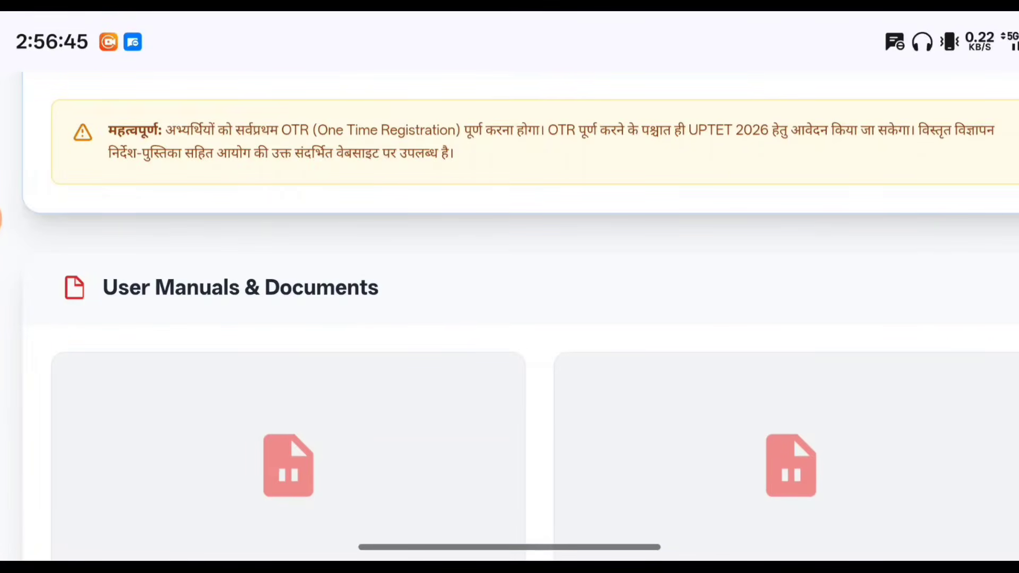
scroll(509, 318, "down", 3)
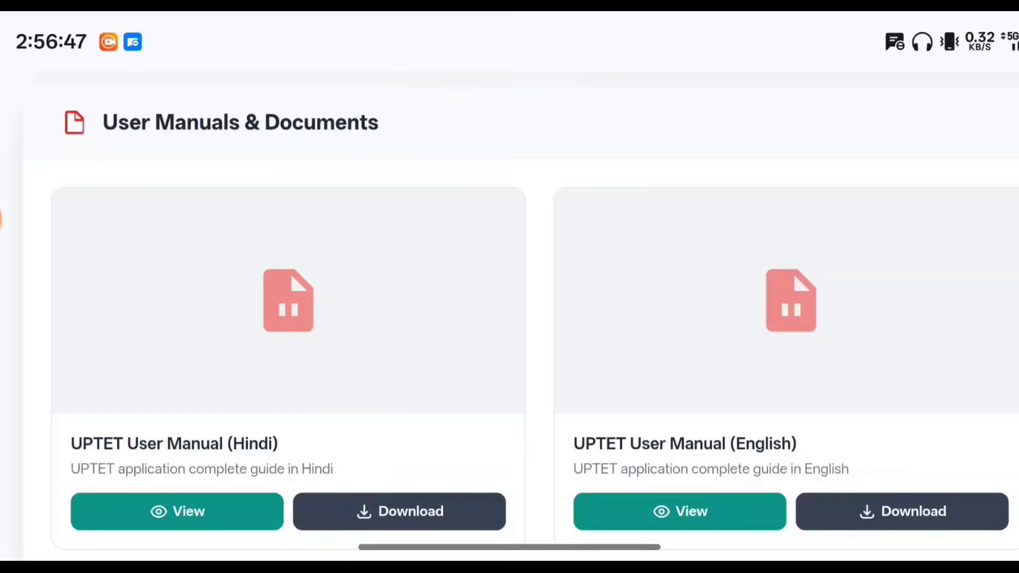
scroll(509, 319, "down", 2)
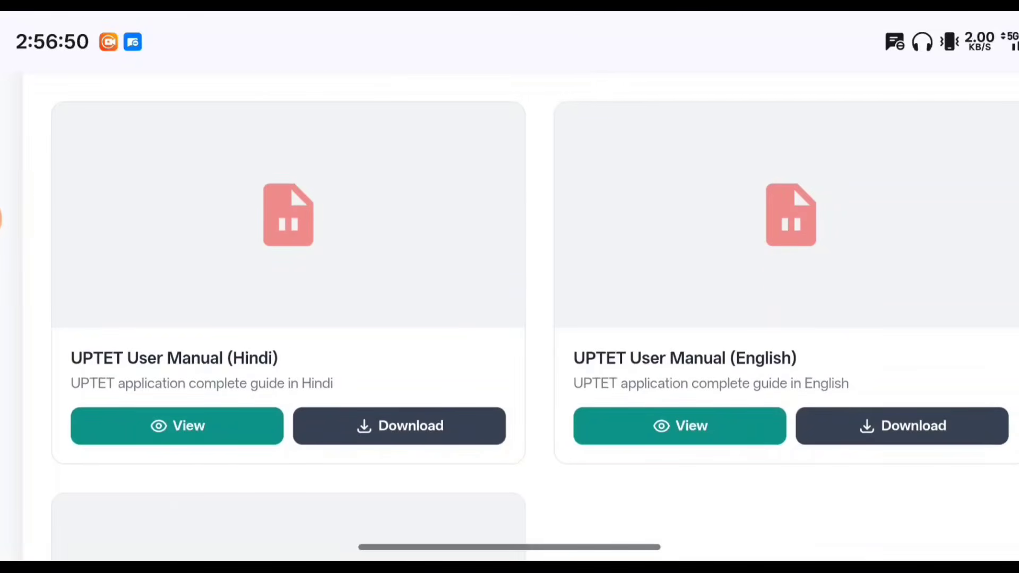
left_click(1, 219)
left_click_drag(153, 366, 122, 388)
left_click_drag(711, 409, 780, 374)
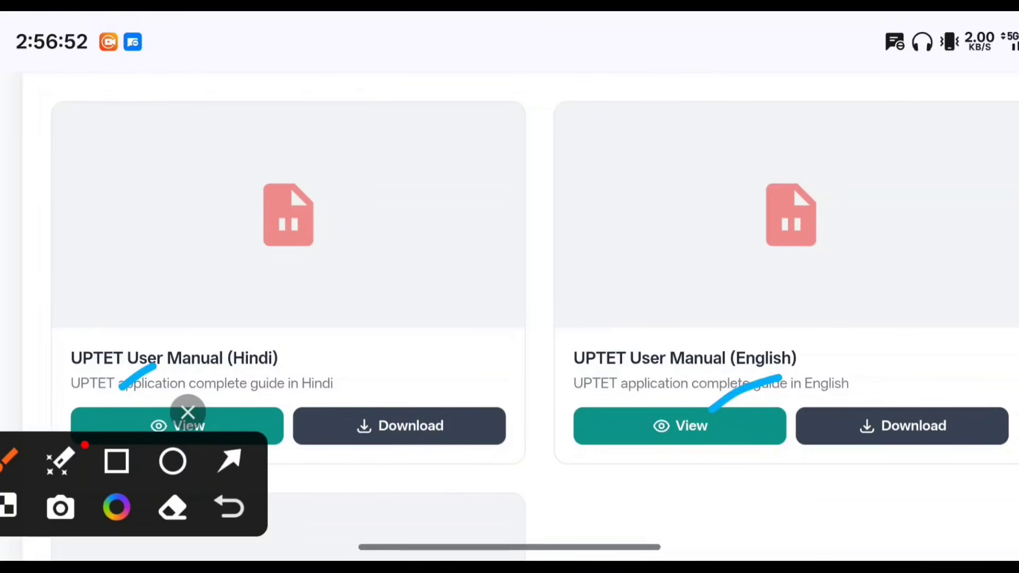
left_click(188, 412)
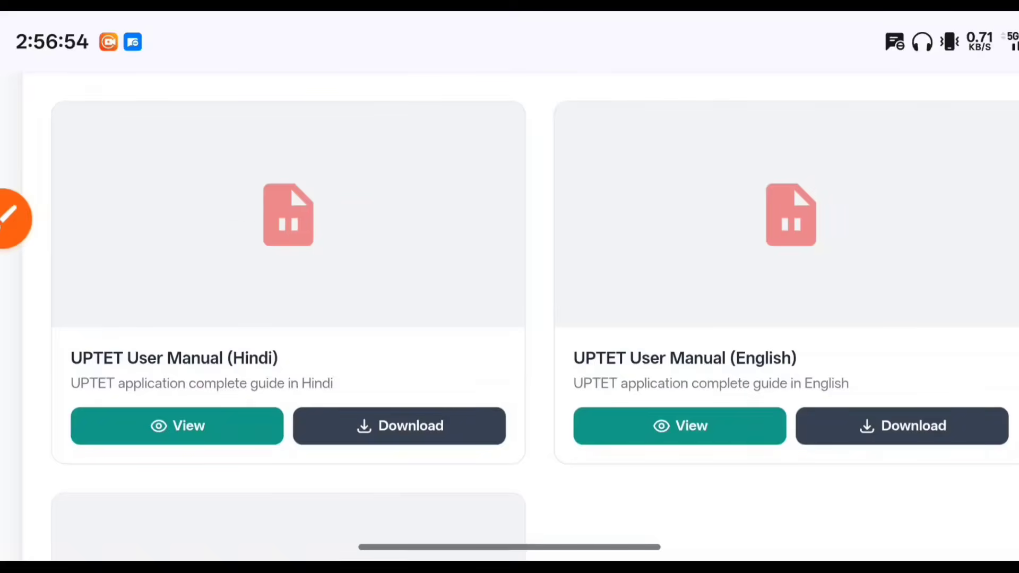
View the Hindi UPTET user manual PDF, then close it to return to the info page
left_click(176, 426)
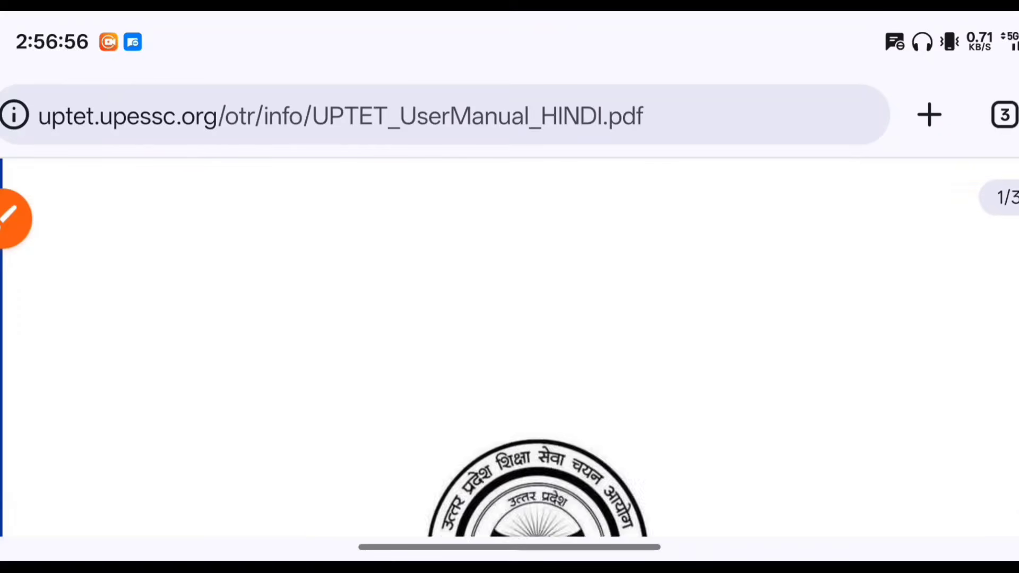
scroll(509, 350, "down", 15)
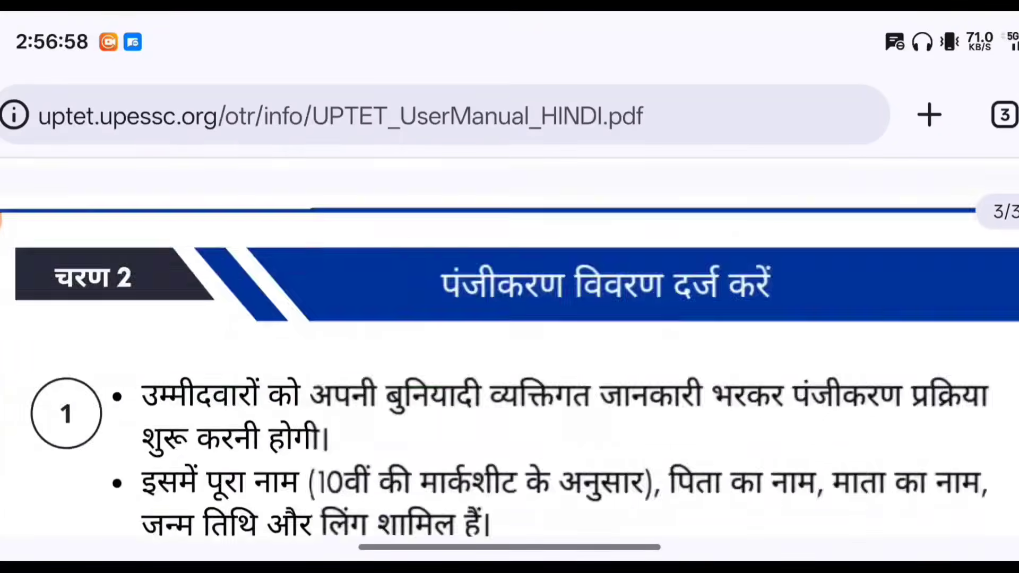
scroll(510, 350, "down", 15)
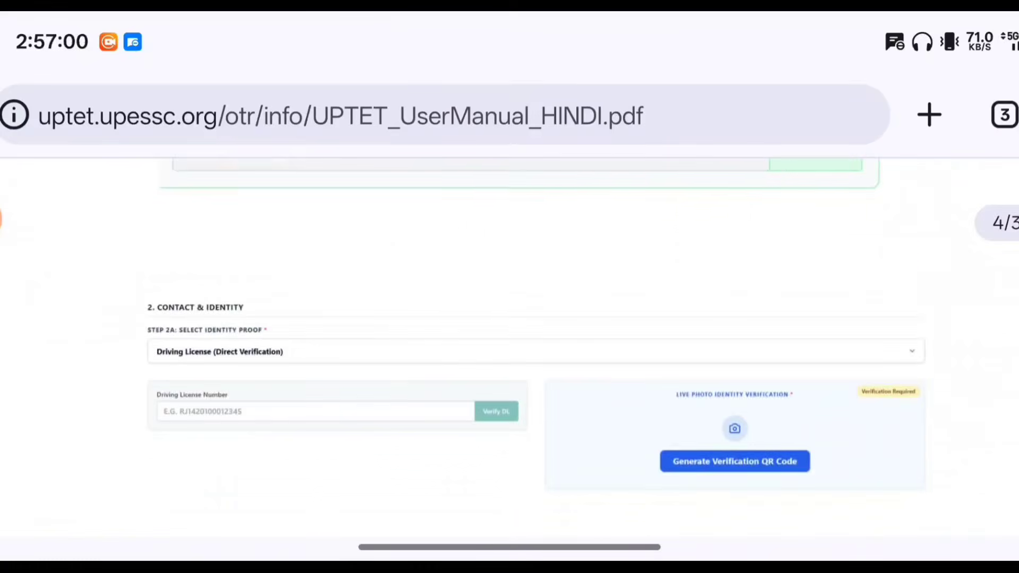
scroll(510, 350, "down", 15)
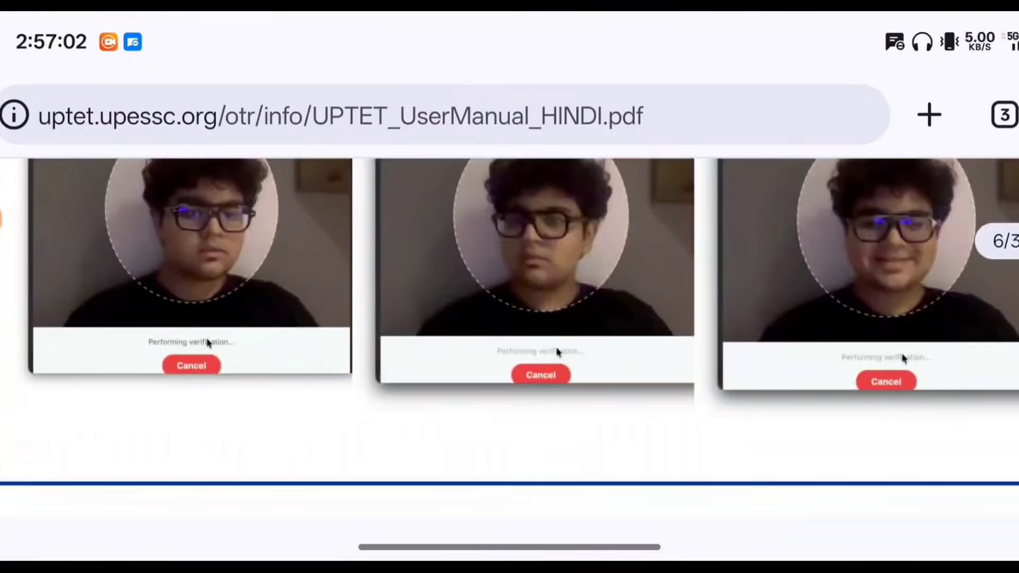
scroll(509, 350, "down", 5)
key("ctrl+w")
Scroll down to the 9:05 UPTET Registration Guide tutorial video
scroll(510, 350, "down", 8)
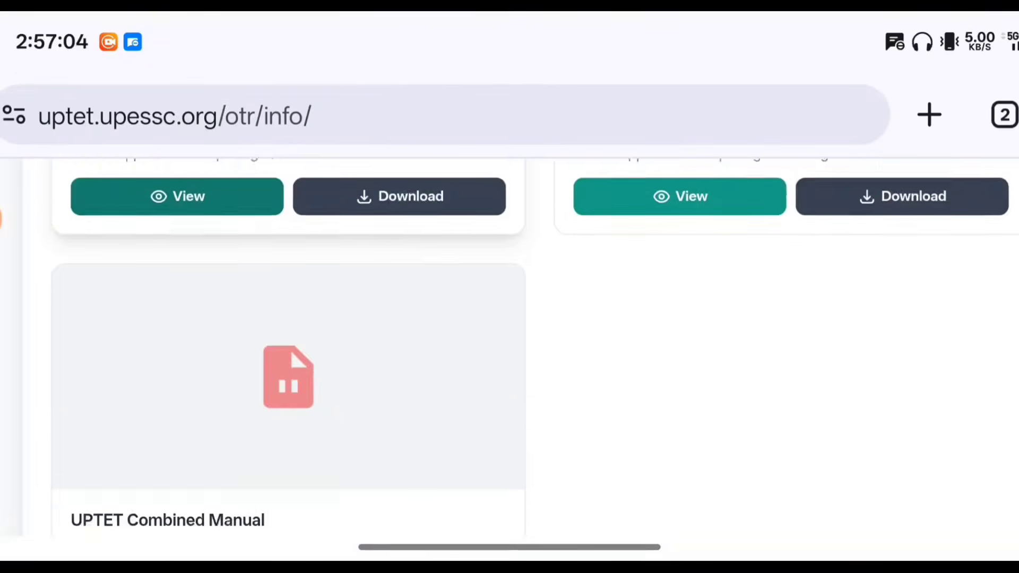
scroll(509, 350, "down", 10)
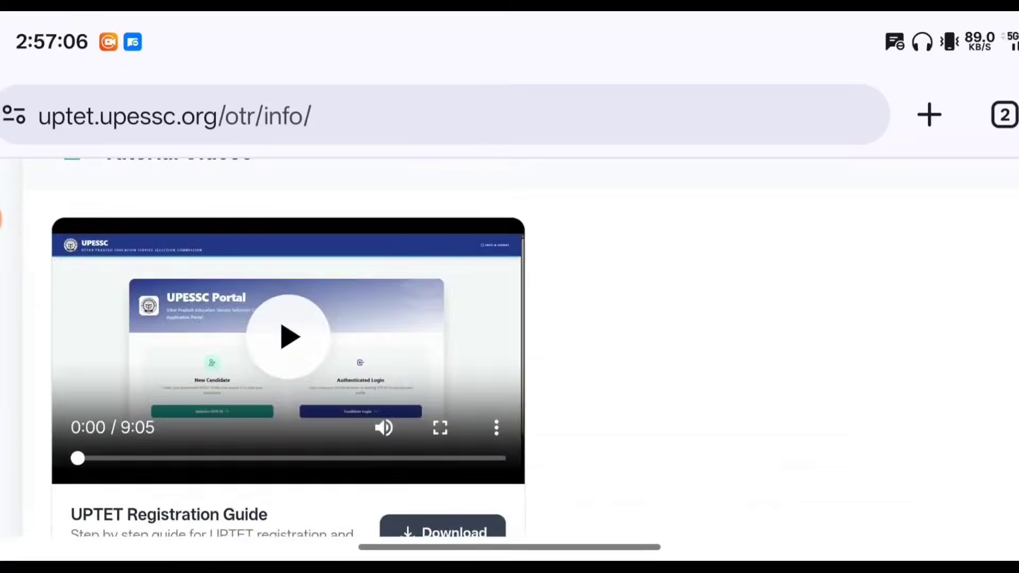
scroll(509, 350, "down", 10)
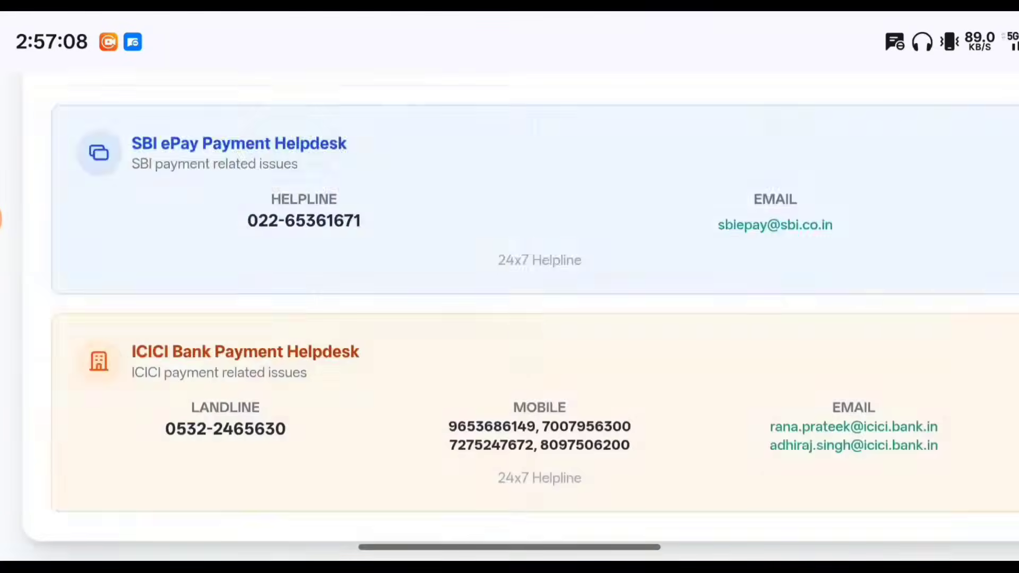
scroll(510, 319, "up", 10)
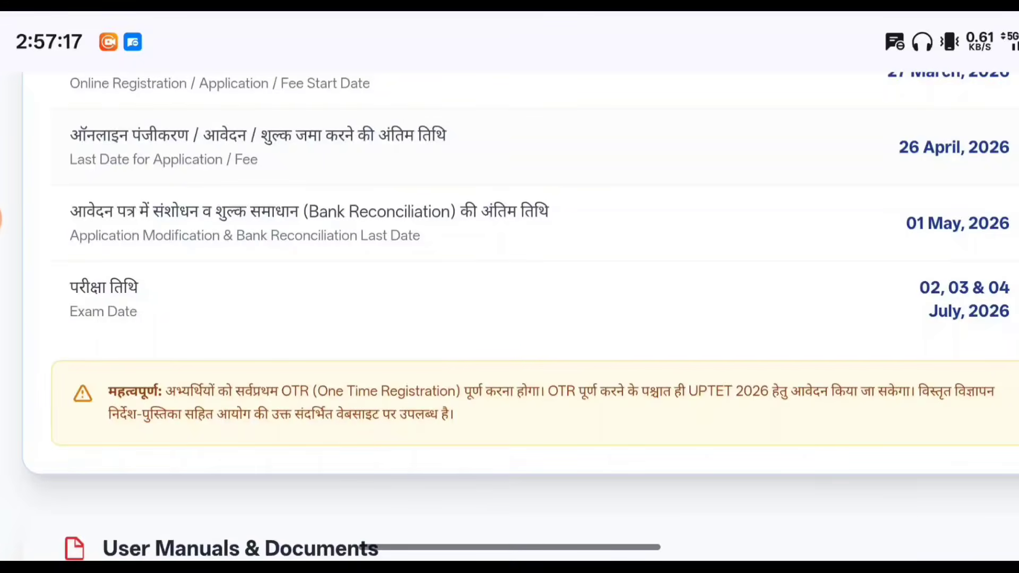
scroll(509, 319, "down", 10)
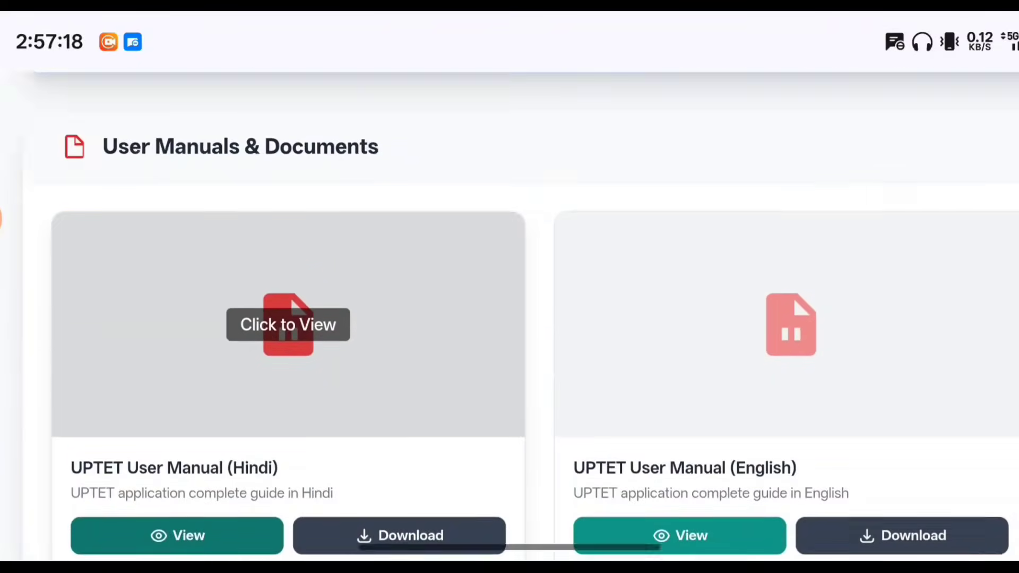
scroll(510, 318, "down", 8)
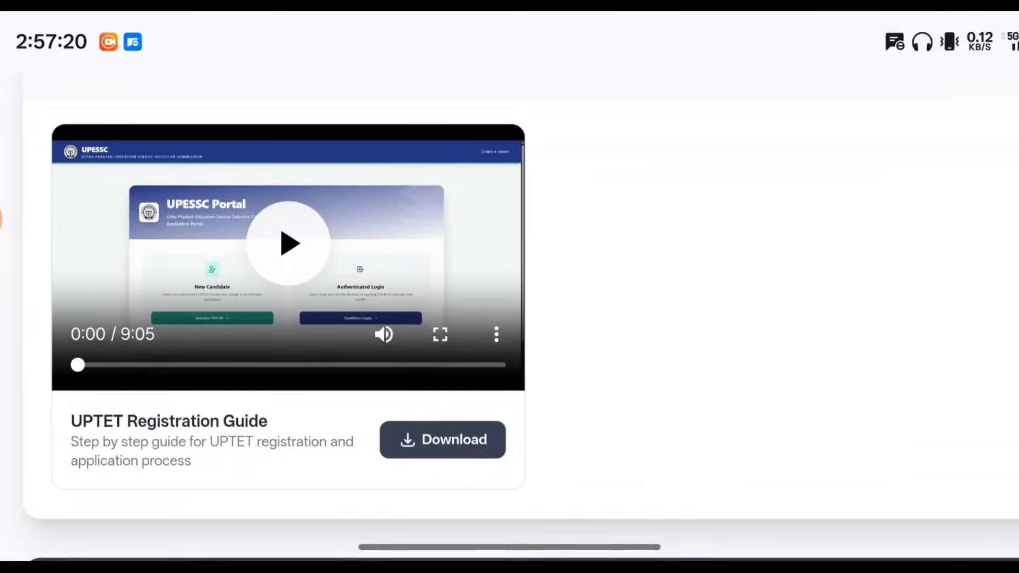
Rewind the Registration Guide video to 0:00, zoom onto the player and play it
left_click(209, 365)
left_click_drag(209, 365, 78, 364)
scroll(600, 302, "up", 3)
scroll(509, 318, "left", 6)
scroll(509, 318, "up", 1)
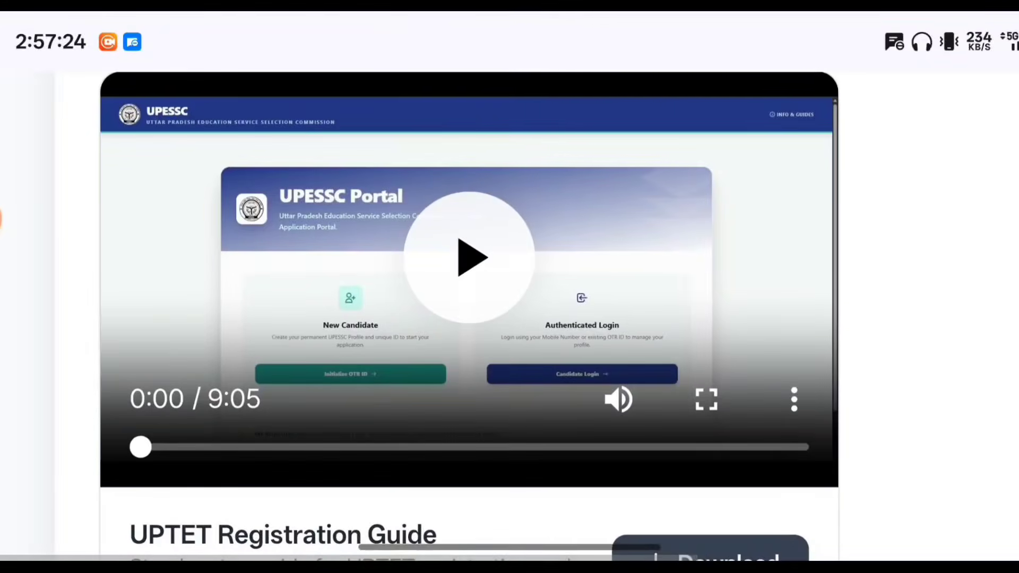
scroll(469, 276, "up", 2)
scroll(509, 318, "left", 1)
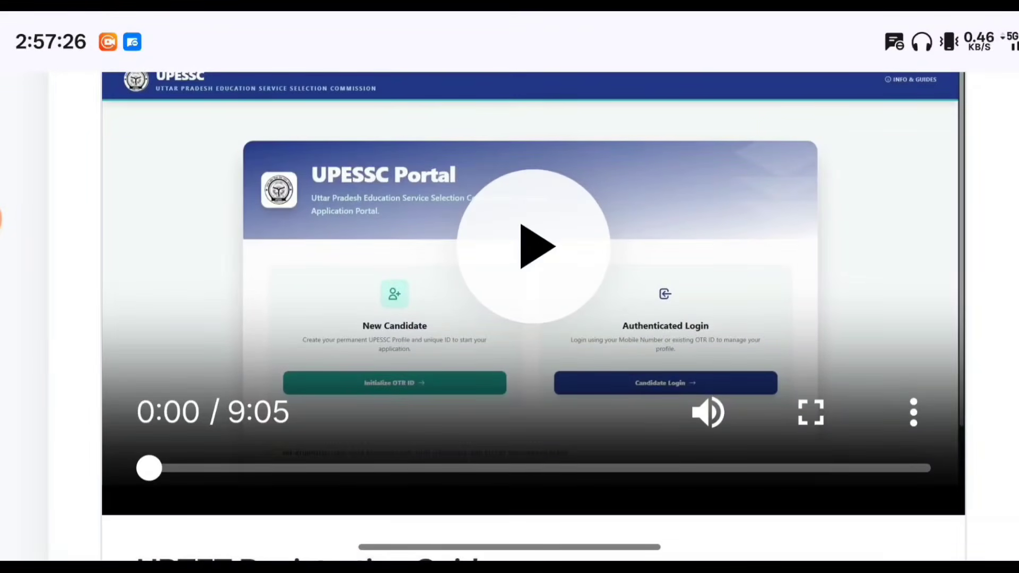
left_click(533, 246)
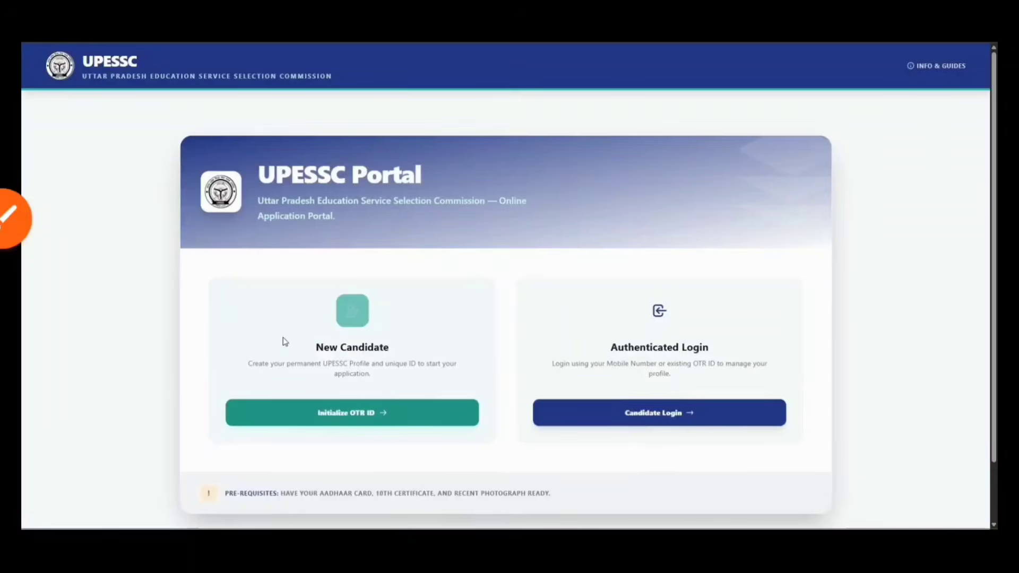
left_click(9, 218)
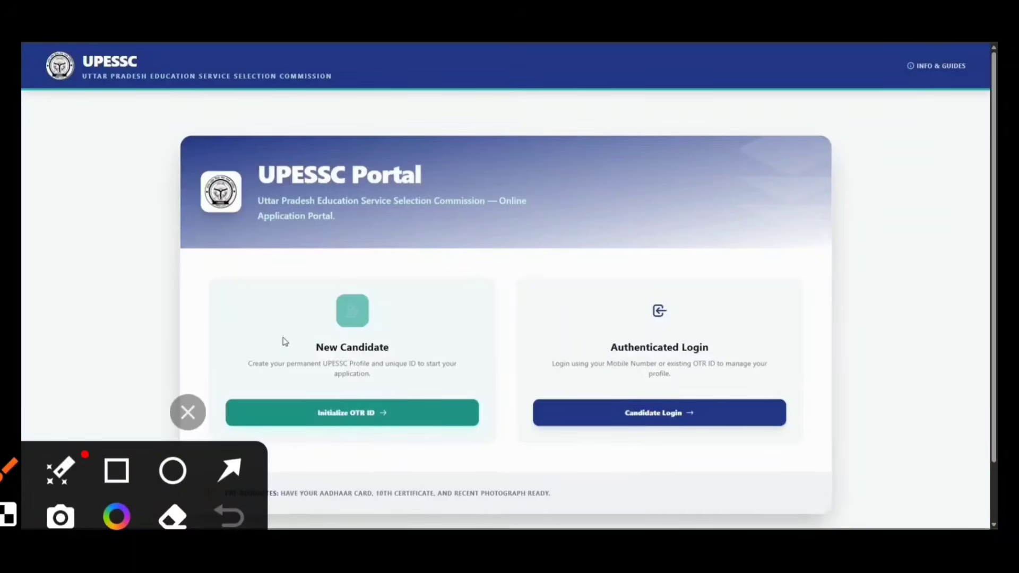
mouse_move(282, 327)
left_mouse_down()
mouse_move(298, 361)
mouse_move(408, 262)
left_mouse_up()
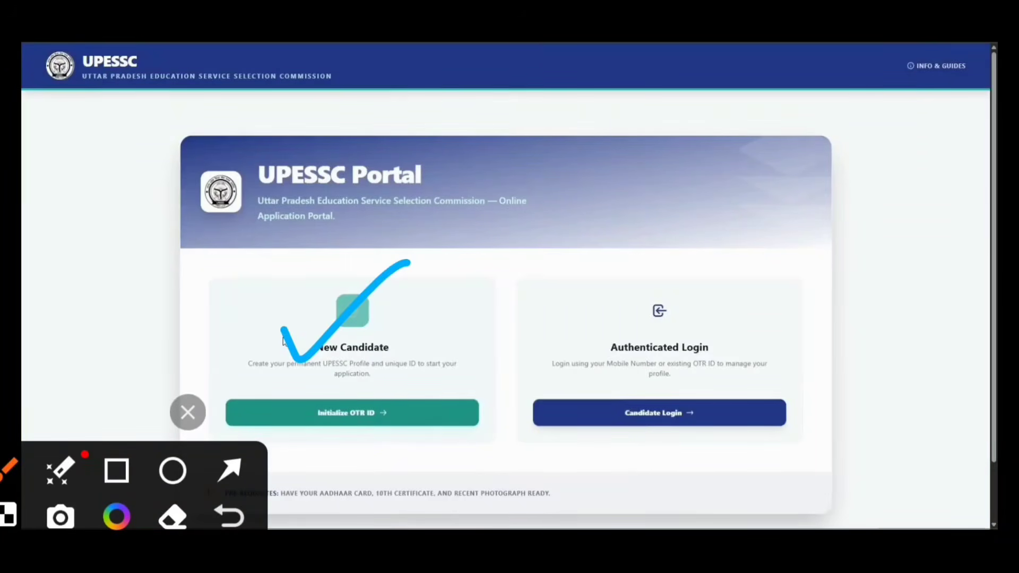
left_click_drag(609, 338, 722, 313)
left_click(187, 412)
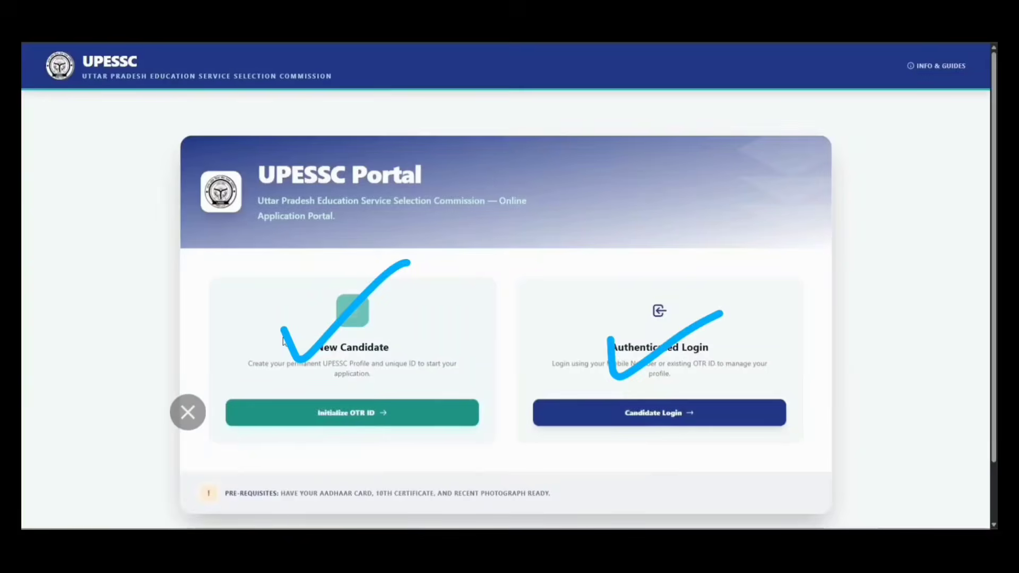
left_click(15, 218)
left_click_drag(276, 330, 385, 299)
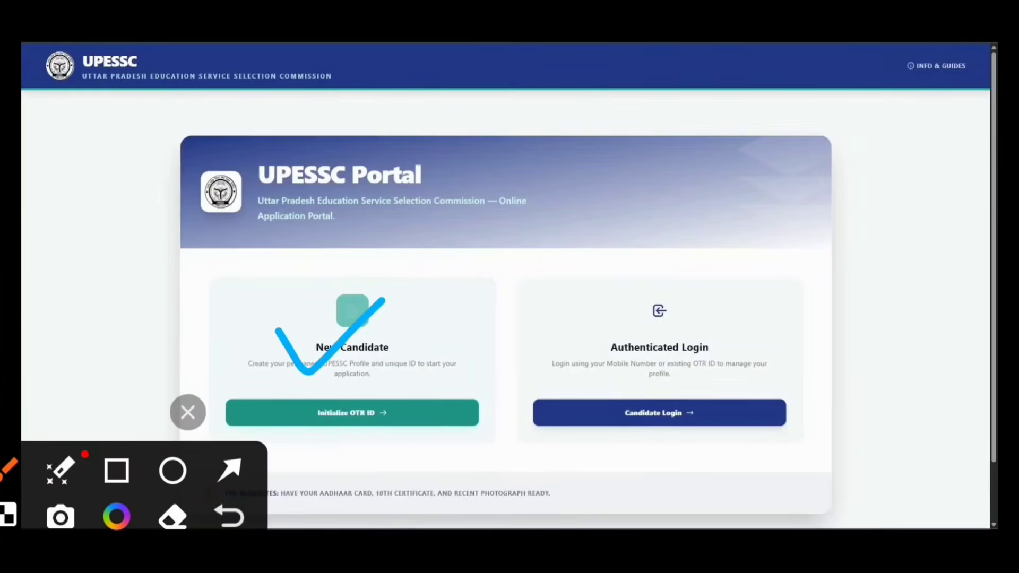
mouse_move(433, 382)
left_mouse_down()
mouse_move(393, 374)
mouse_move(435, 398)
mouse_move(414, 375)
left_mouse_up()
left_click(187, 413)
left_click(16, 218)
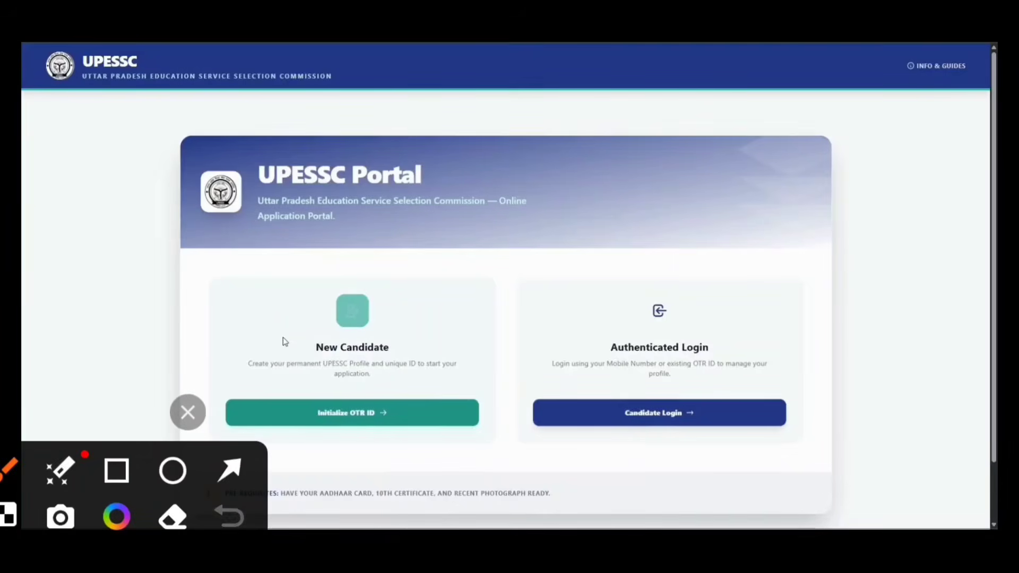
left_click_drag(617, 352, 728, 287)
left_click(187, 413)
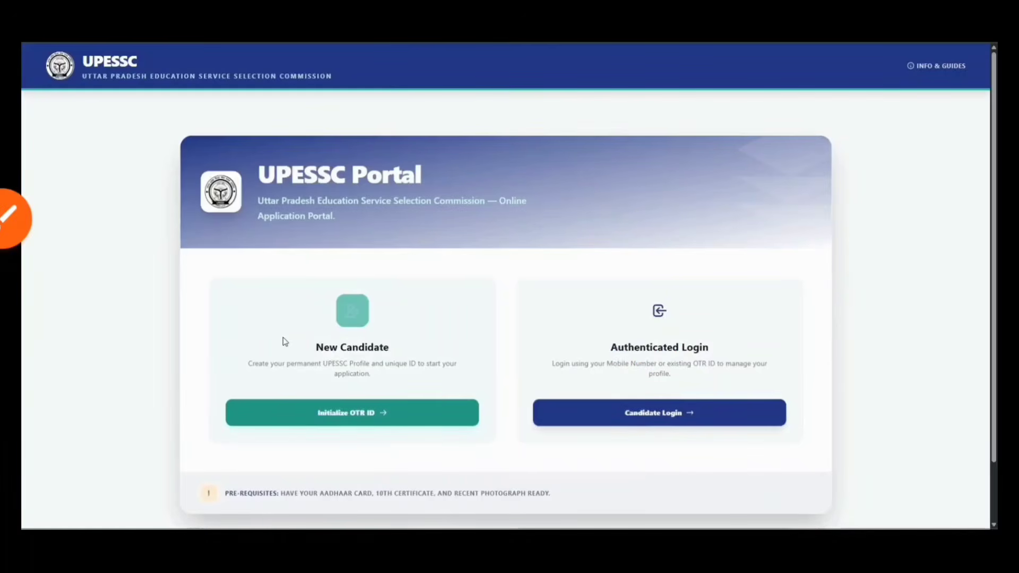
left_click(16, 219)
left_click_drag(313, 337, 416, 290)
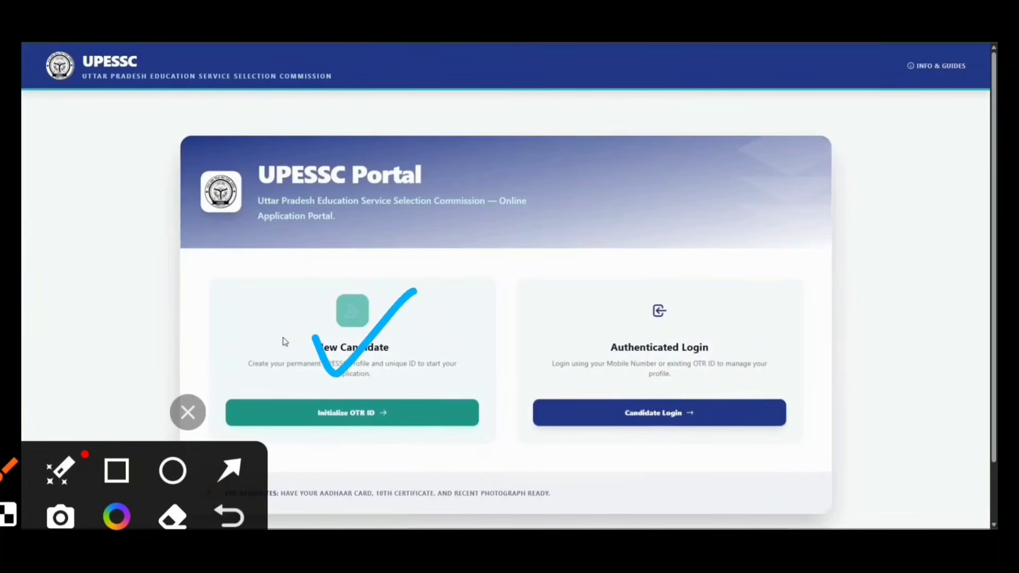
left_click(187, 412)
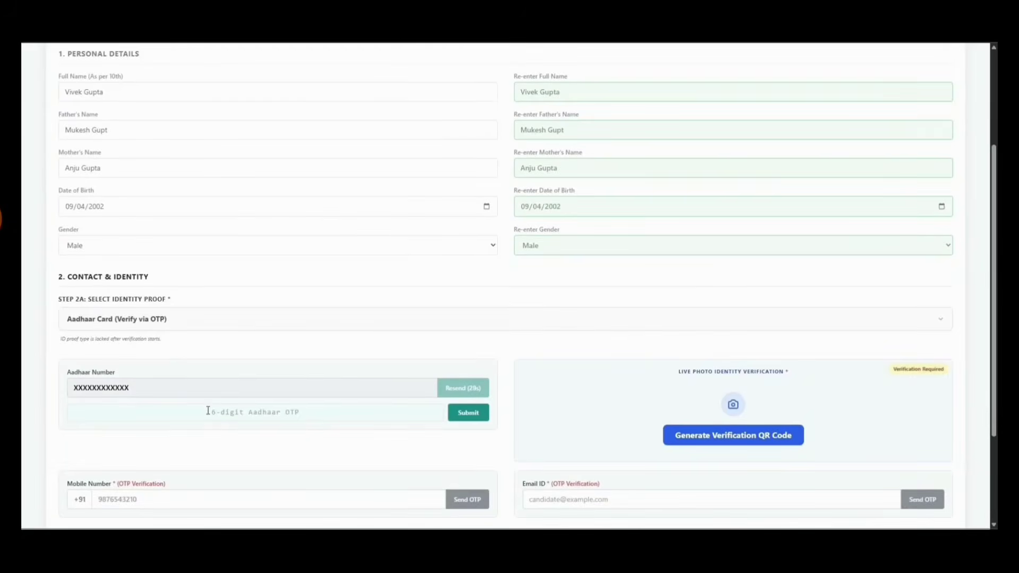
Verify the Aadhaar and mobile OTPs, then start the live photo identity verification
scroll(208, 412, "down", 1)
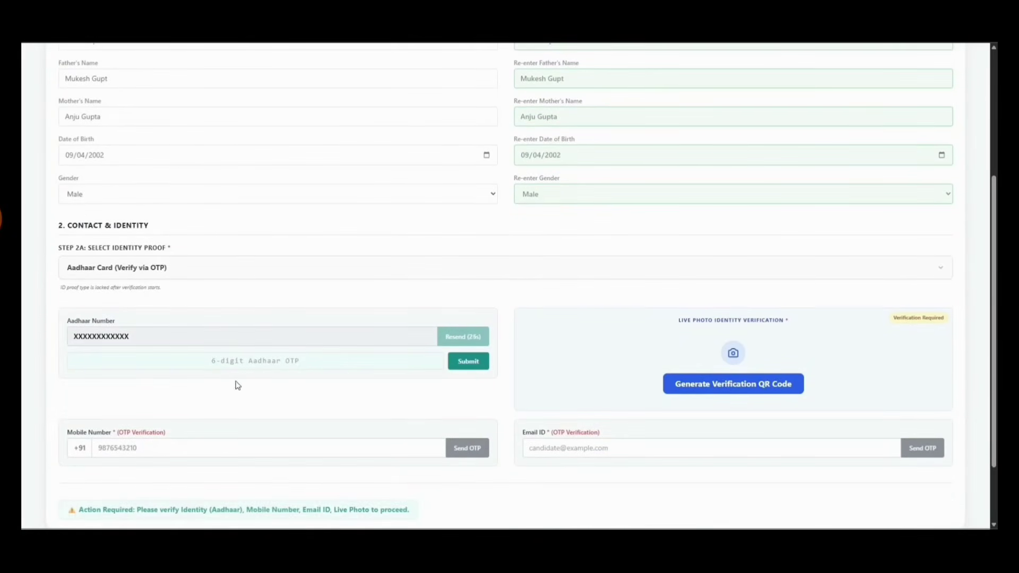
left_click(249, 360)
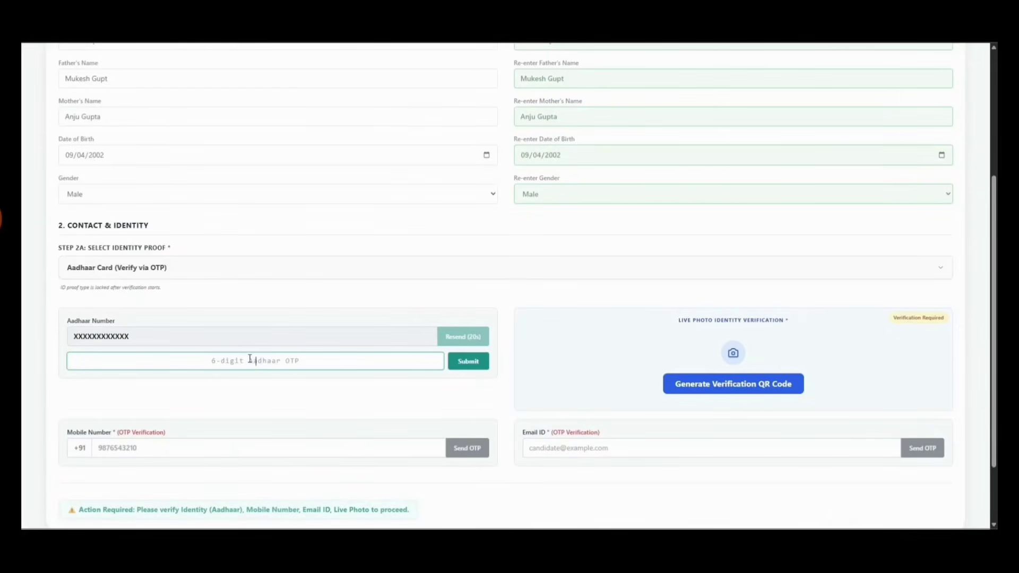
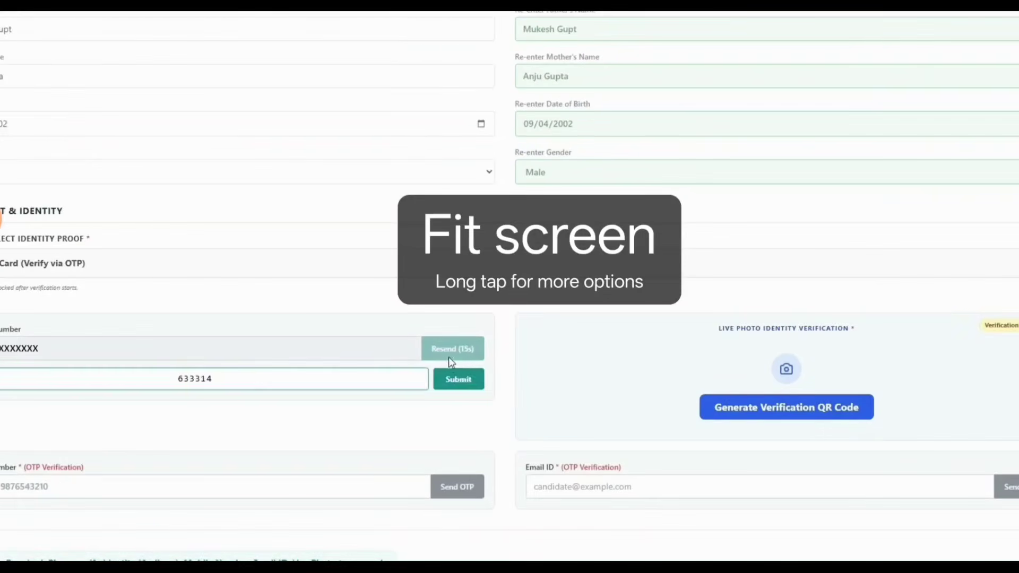
left_click(456, 378)
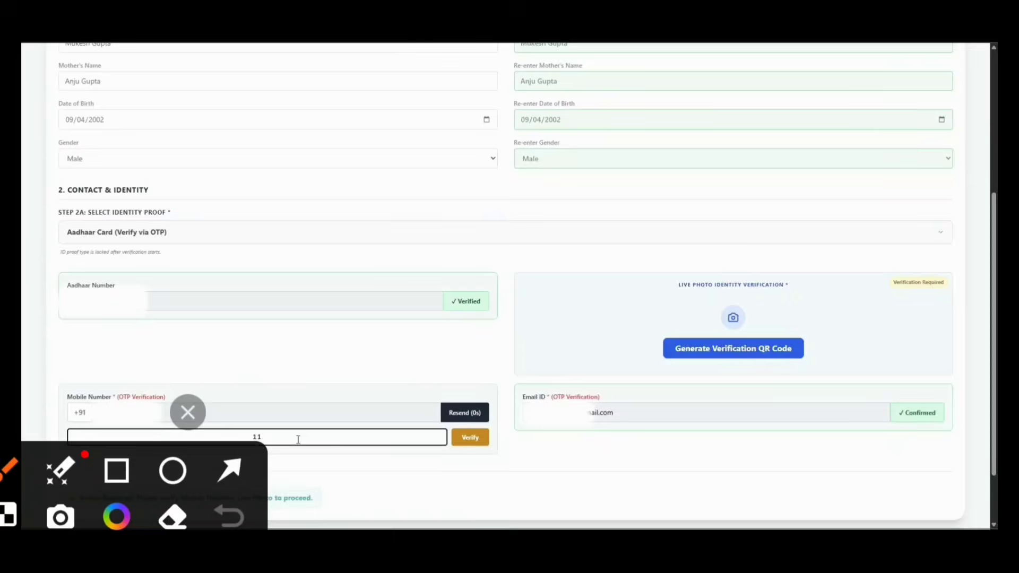
left_click(470, 438)
left_click(737, 359)
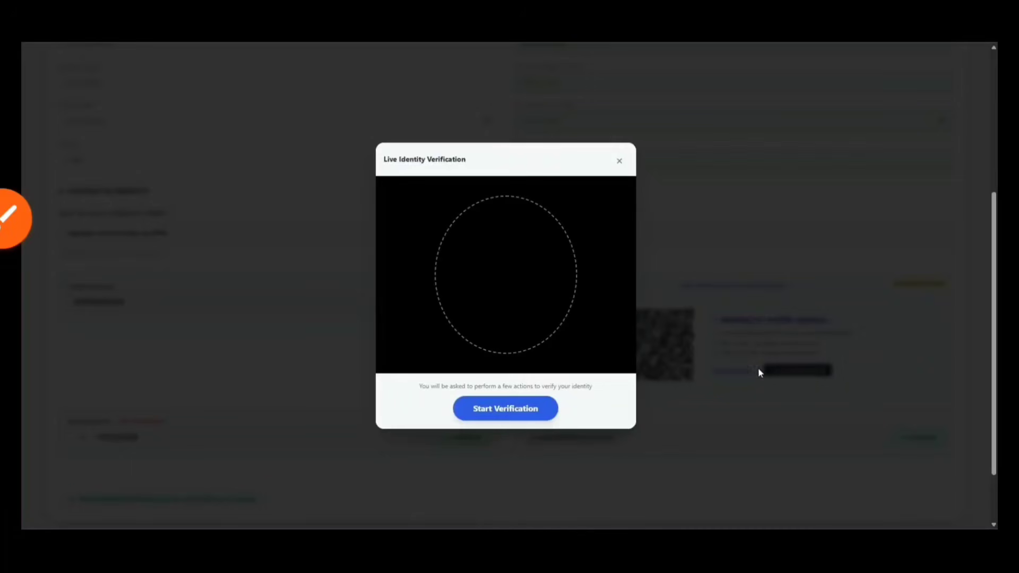
left_click(547, 408)
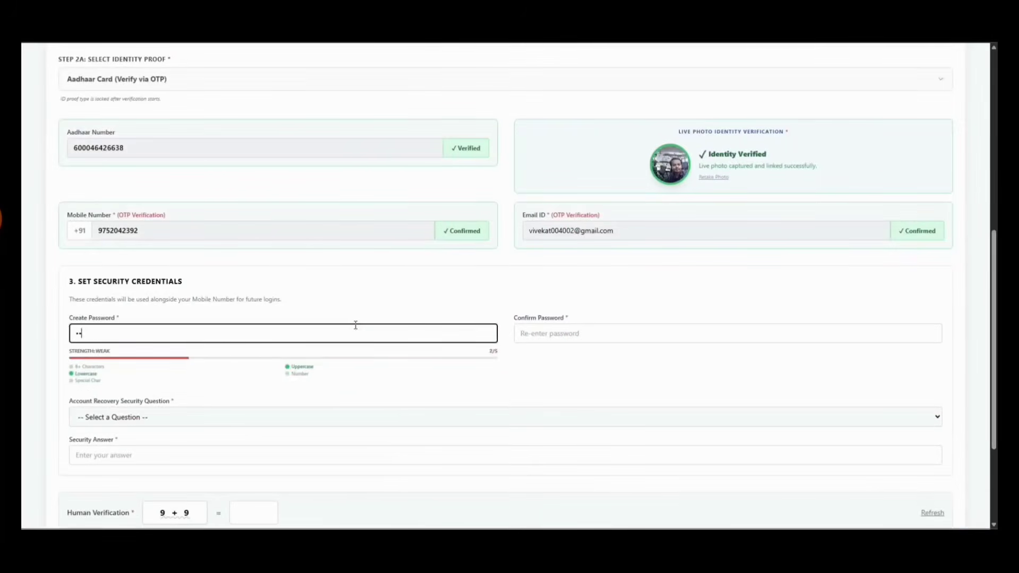
Enter the account password and type it again to confirm
type("*******")
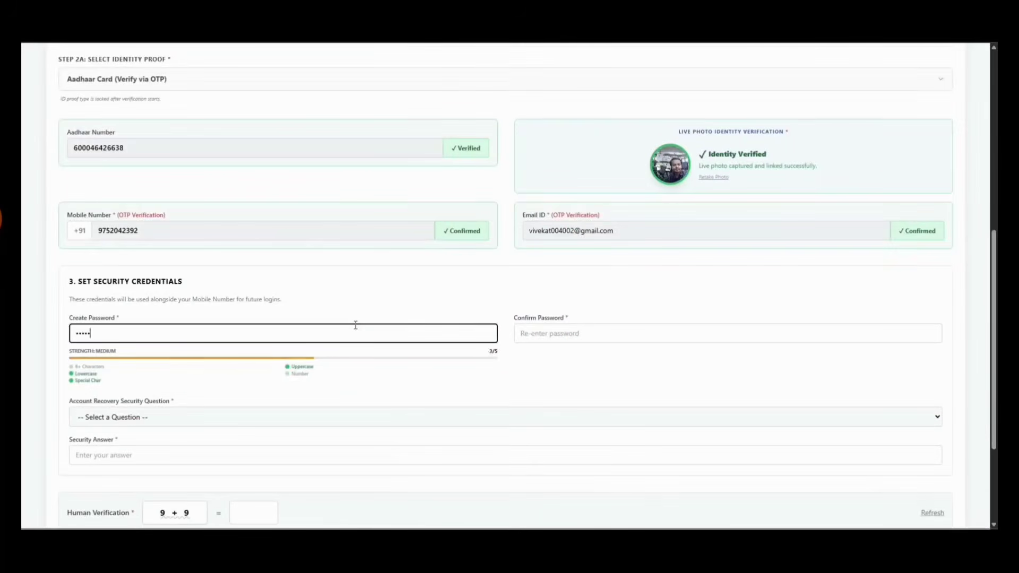
key("Tab")
type("****")
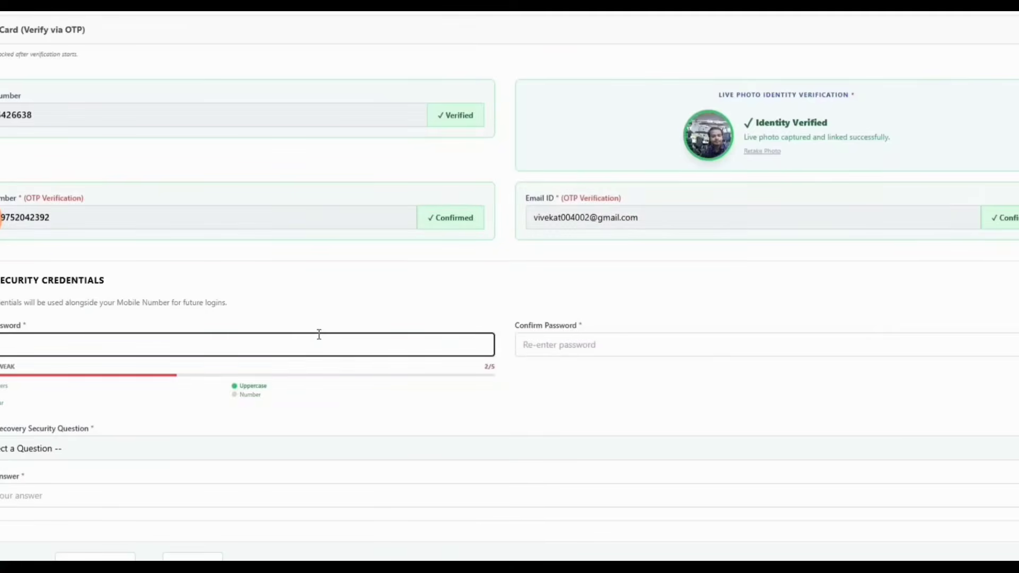
type("****")
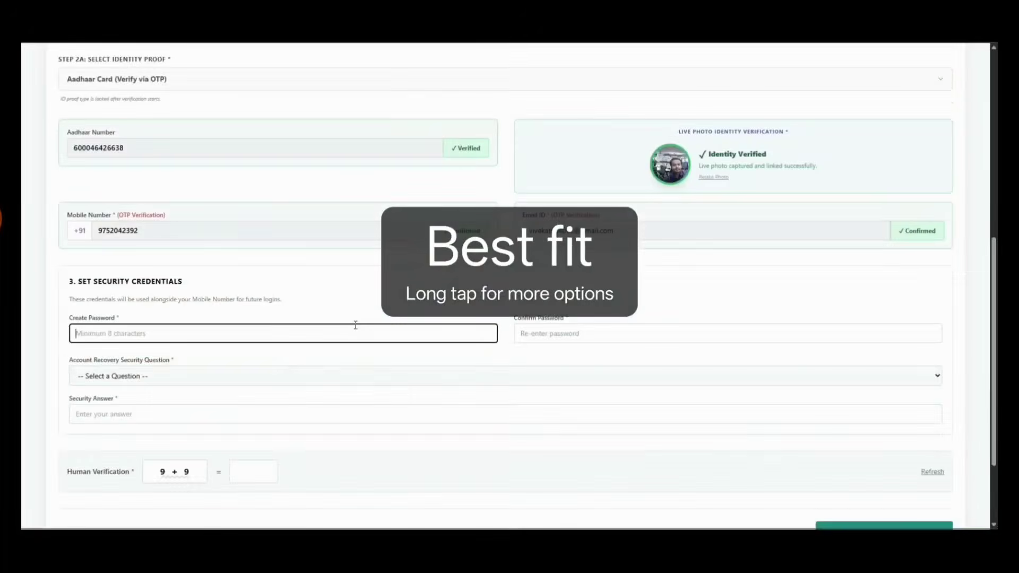
type("********")
key("Tab")
type("**")
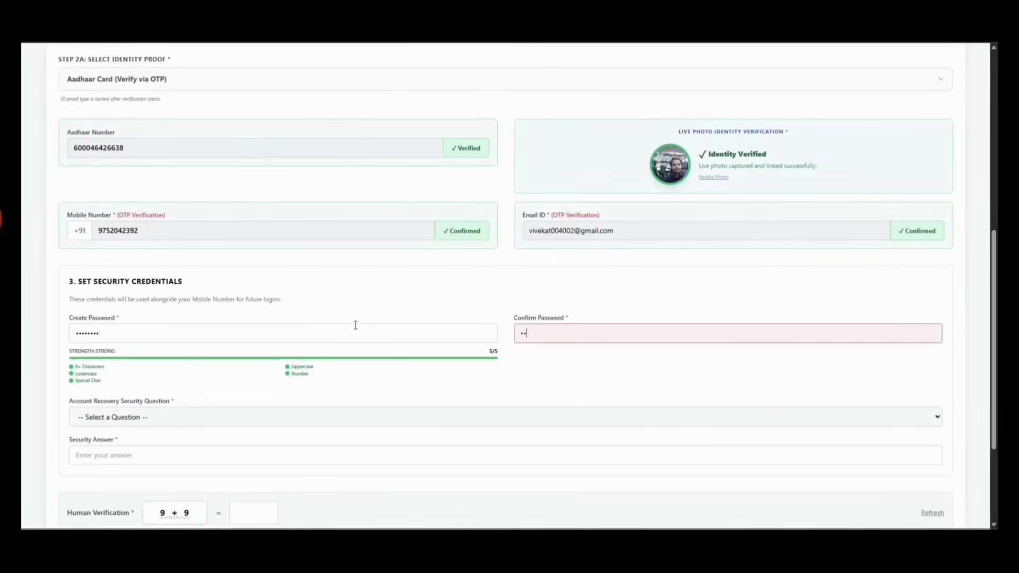
type("******")
key("Tab")
Pick the first-school security question, give its answer, enter 18 for the sum check, and register
scroll(265, 350, "down", 3)
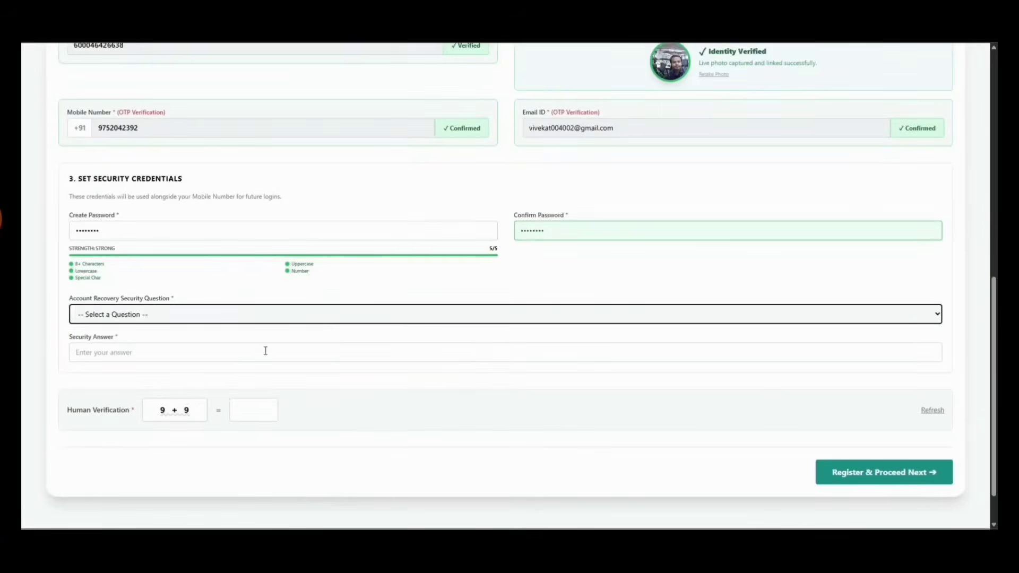
left_click(231, 313)
left_click(220, 345)
left_click(215, 353)
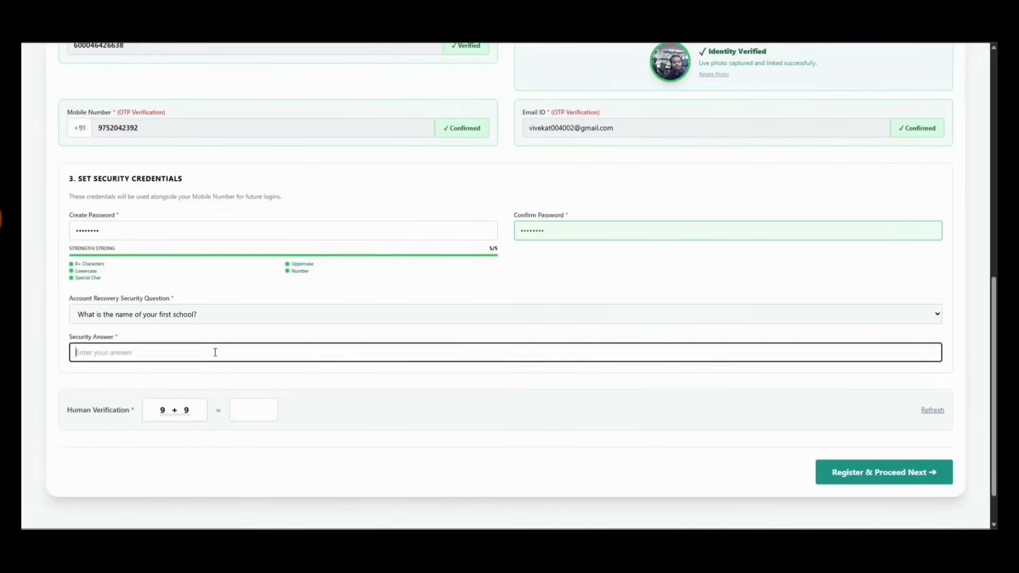
left_click(249, 411)
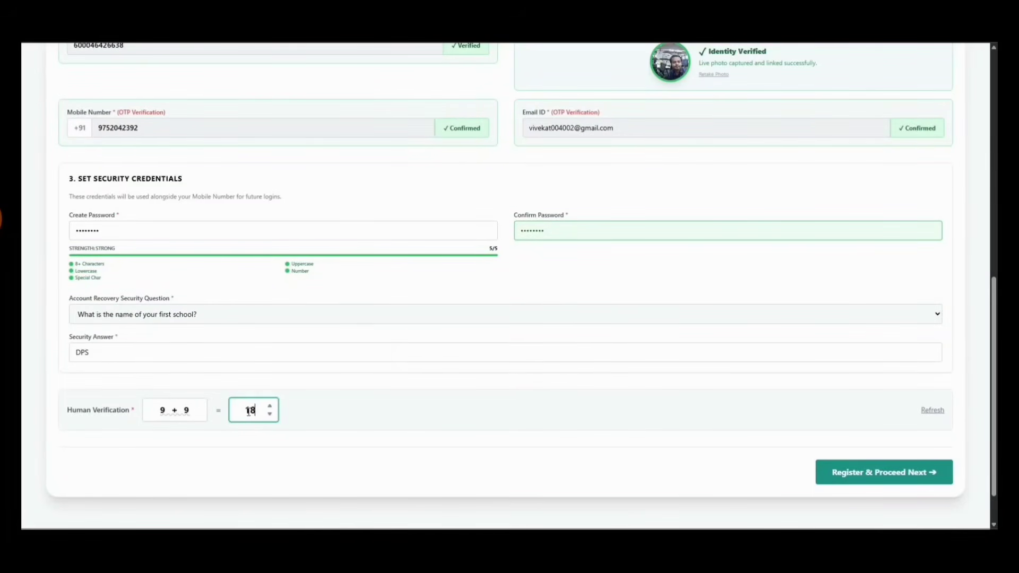
left_click(902, 473)
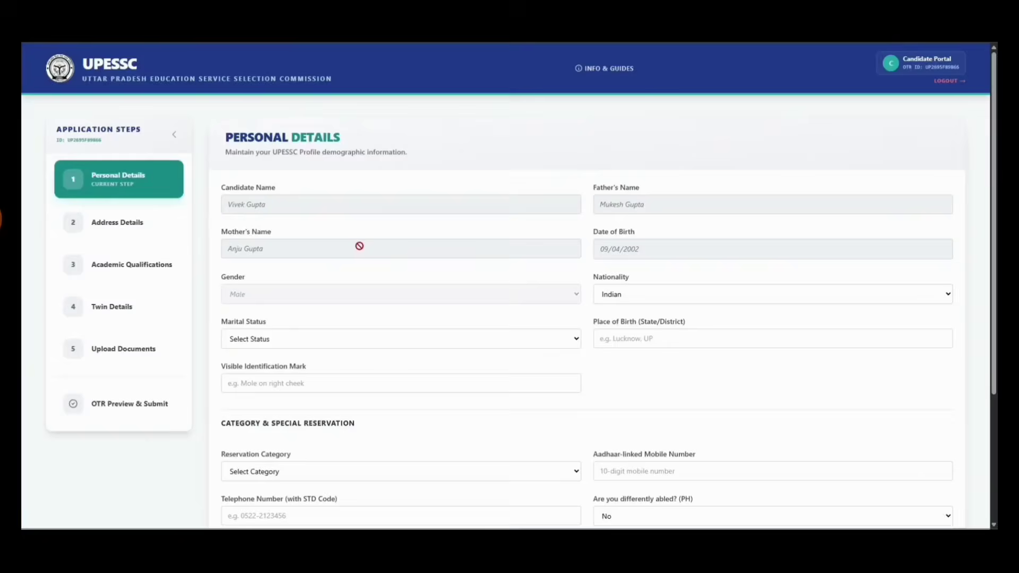
Set marital status Unmarried, place of birth Prayagraj, and identification mark 'Mole on Right Cheek'
scroll(360, 245, "down", 2)
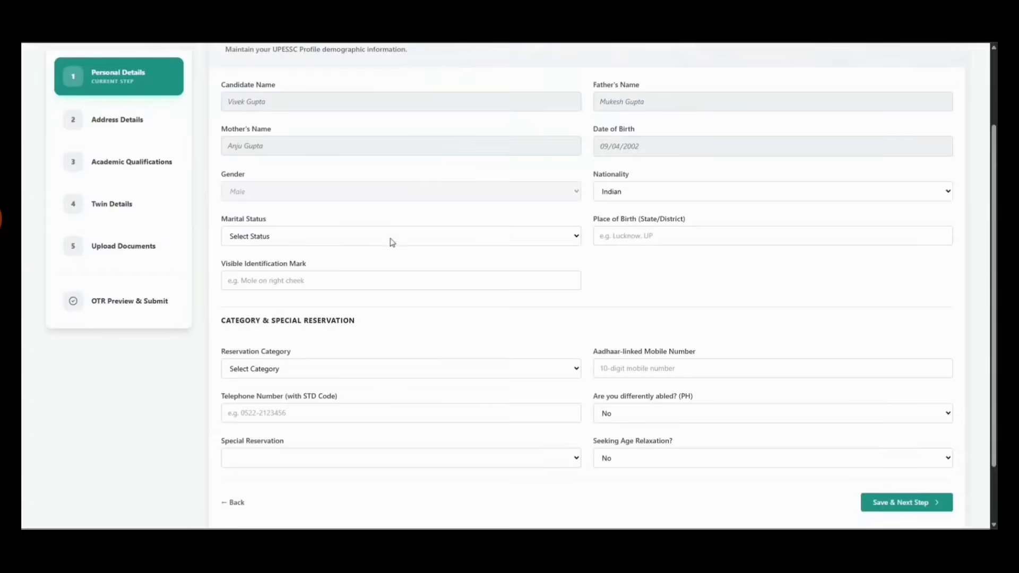
left_click(392, 240)
left_click(343, 268)
left_click(646, 238)
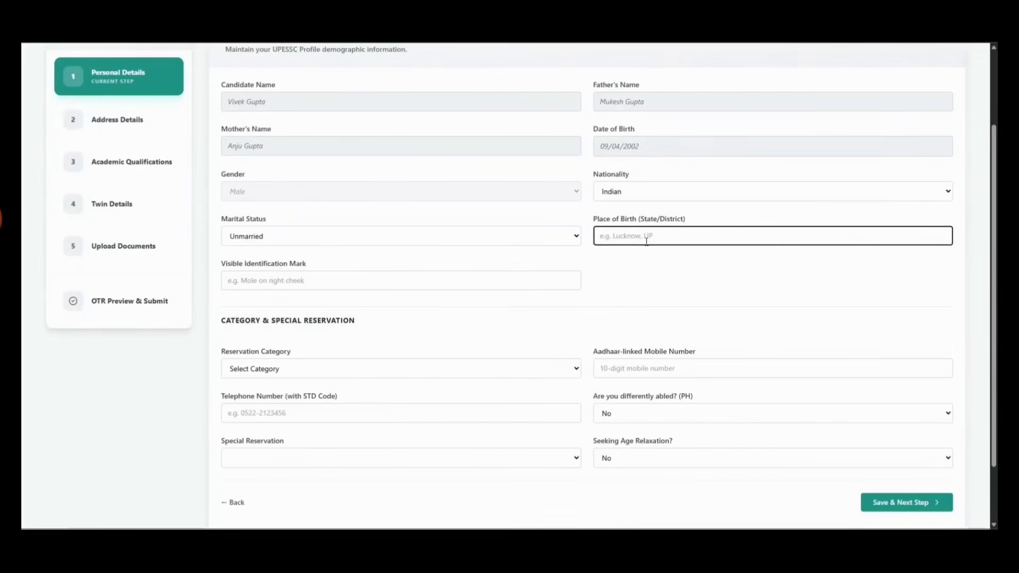
type("Prayagraj")
key("Tab")
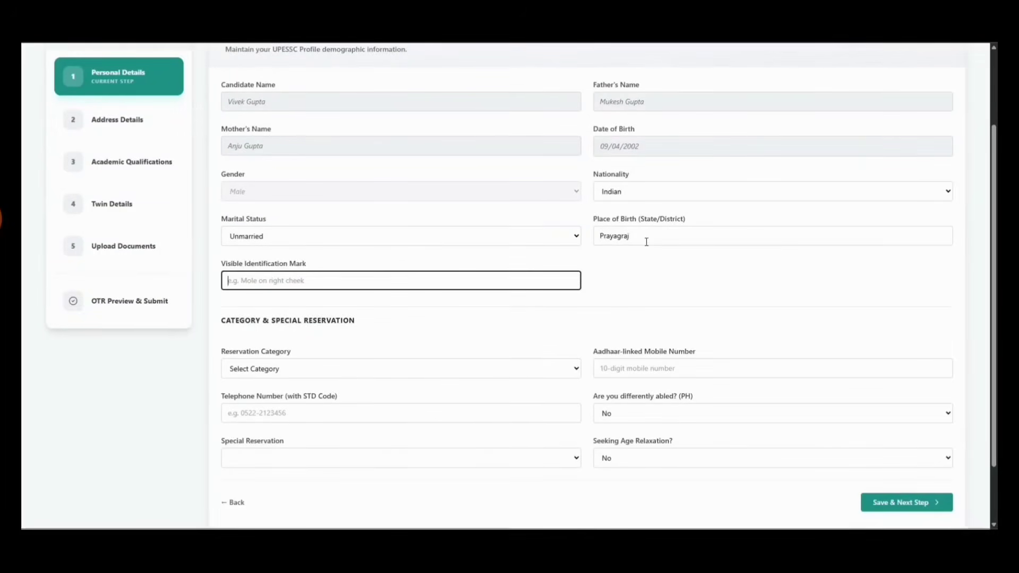
type("Mole on Right")
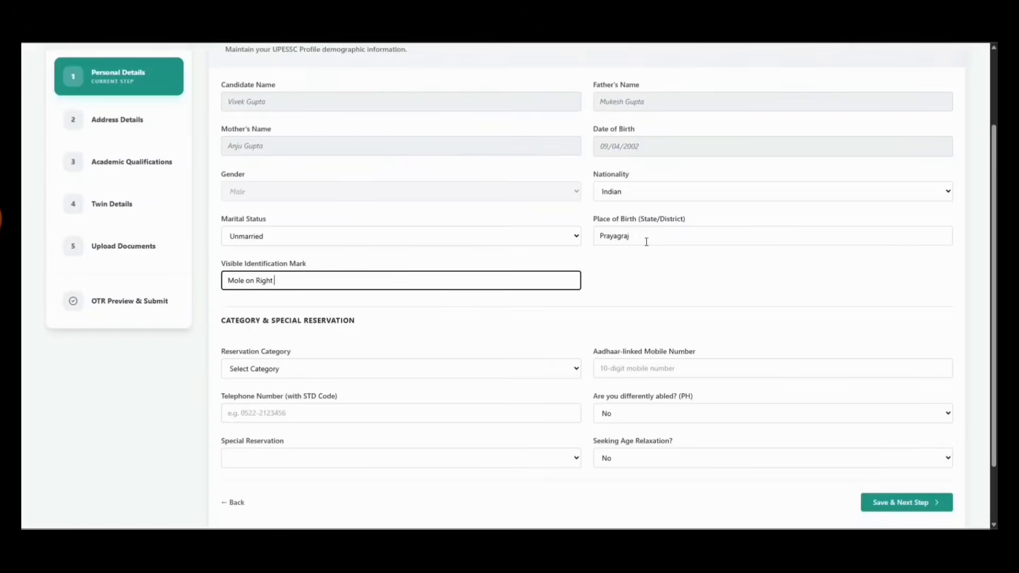
type(" Cheekl")
key("Tab")
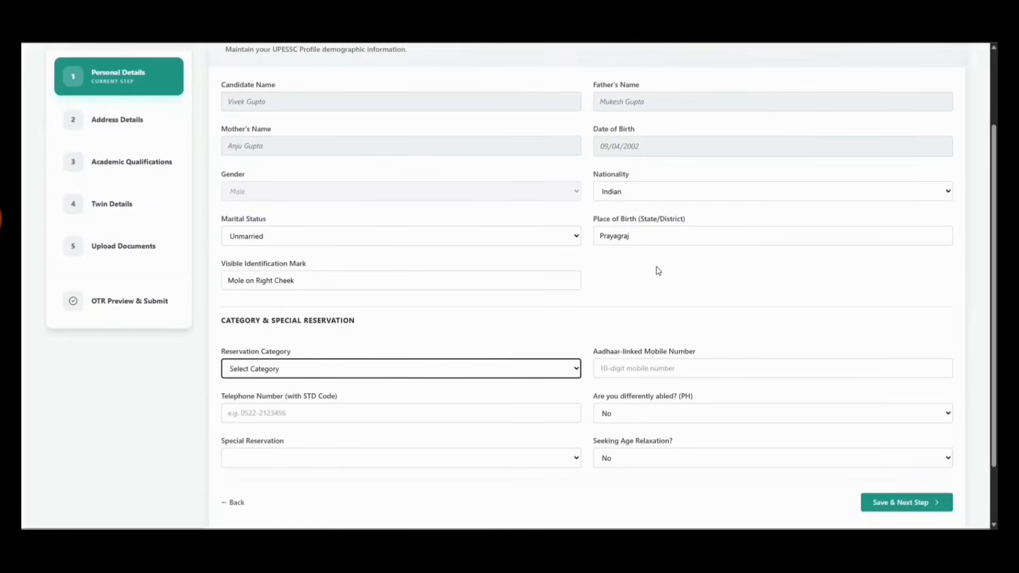
Try OBC with Non-Creamy Layer status and look through the certificate fields
scroll(512, 373, "down", 1)
left_click(398, 317)
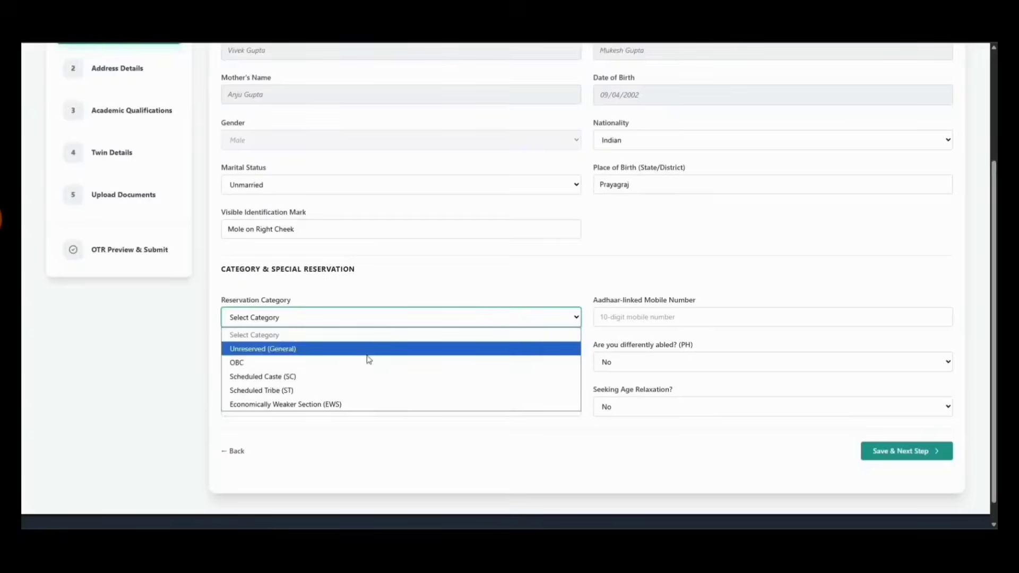
left_click(364, 366)
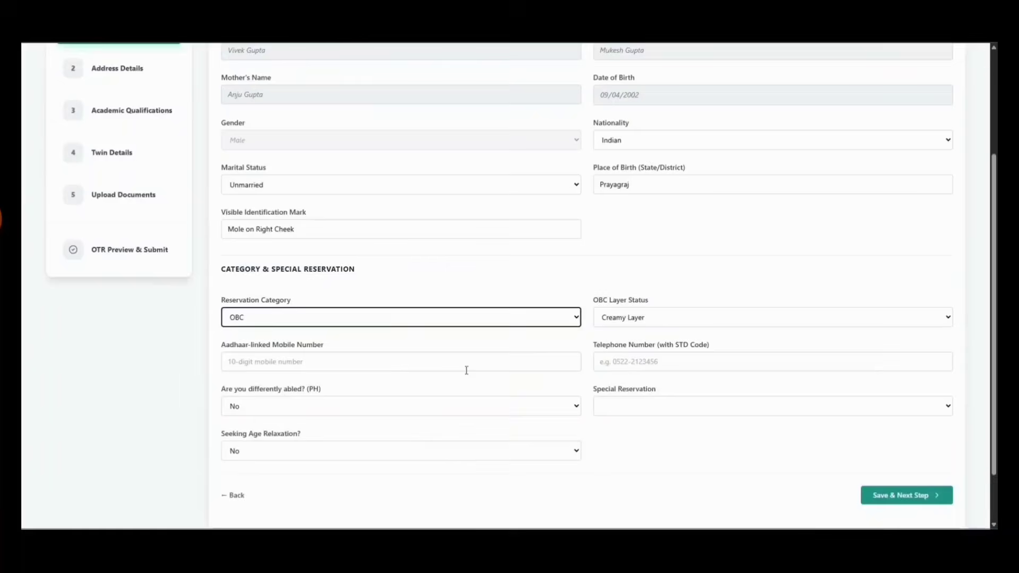
left_click(618, 321)
left_click(631, 349)
scroll(621, 346, "down", 2)
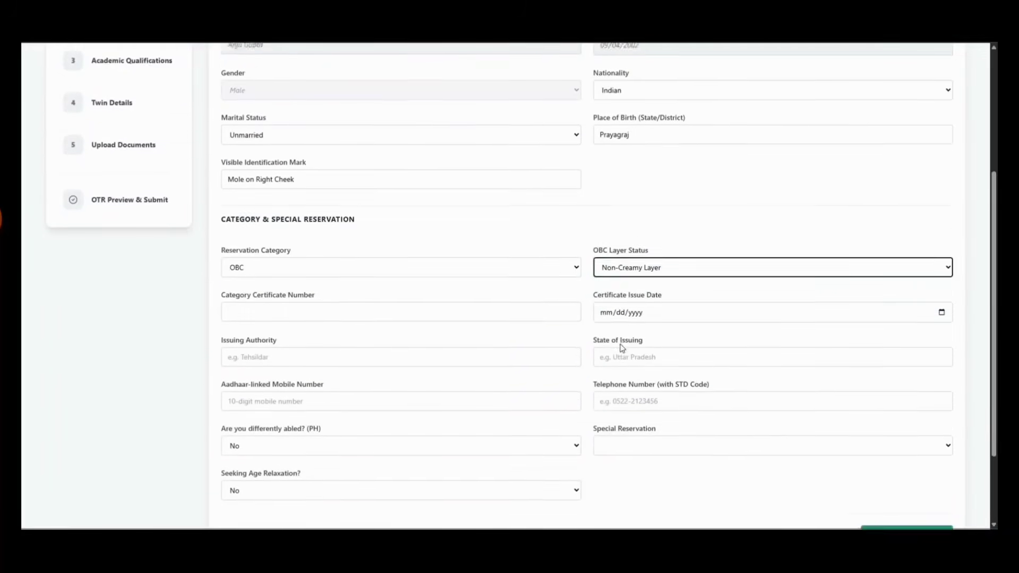
left_click(371, 257)
left_click(659, 261)
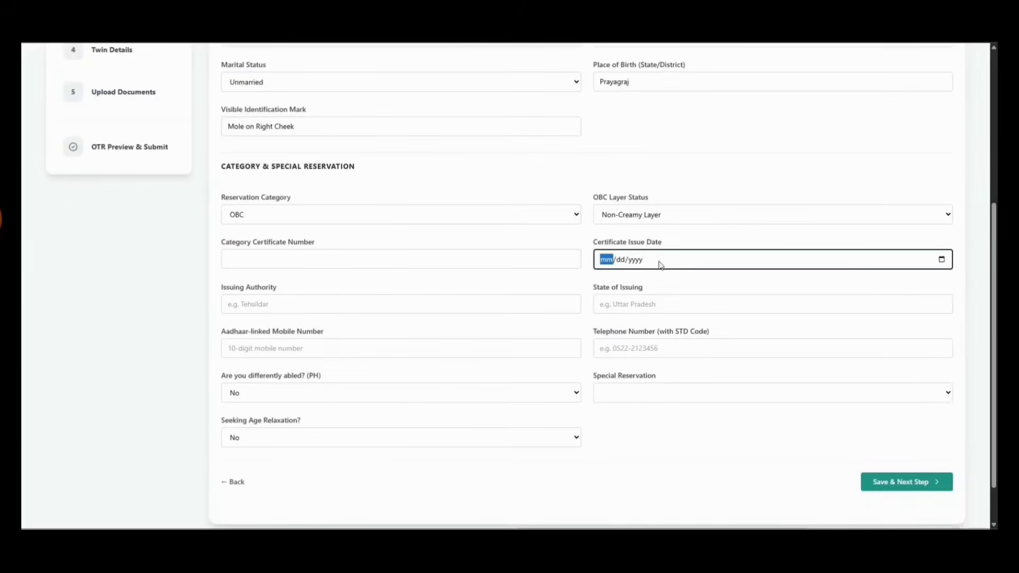
left_click(508, 302)
left_click(619, 303)
left_click(346, 258)
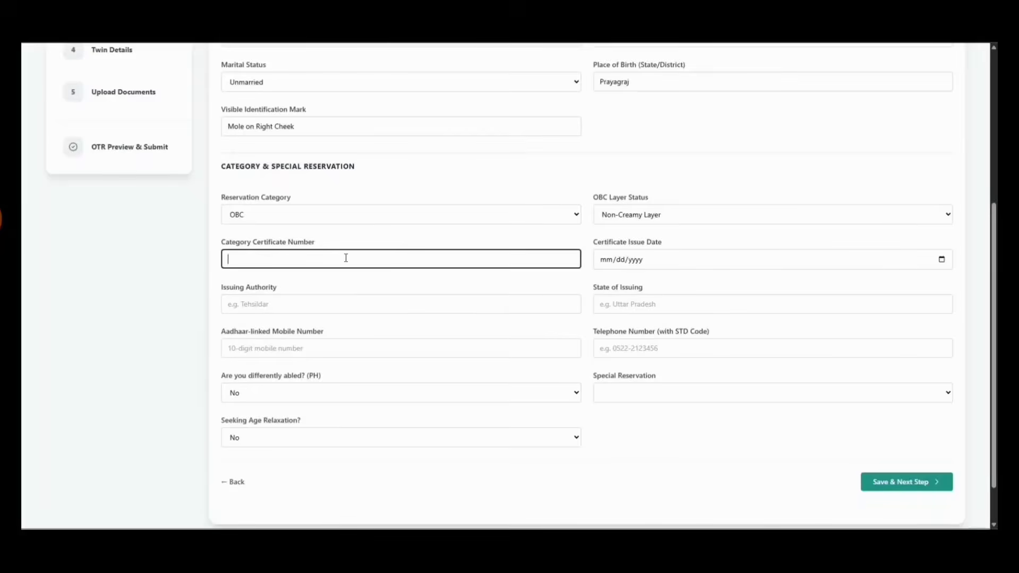
Change the reservation category to Scheduled Caste (SC)
left_click(336, 221)
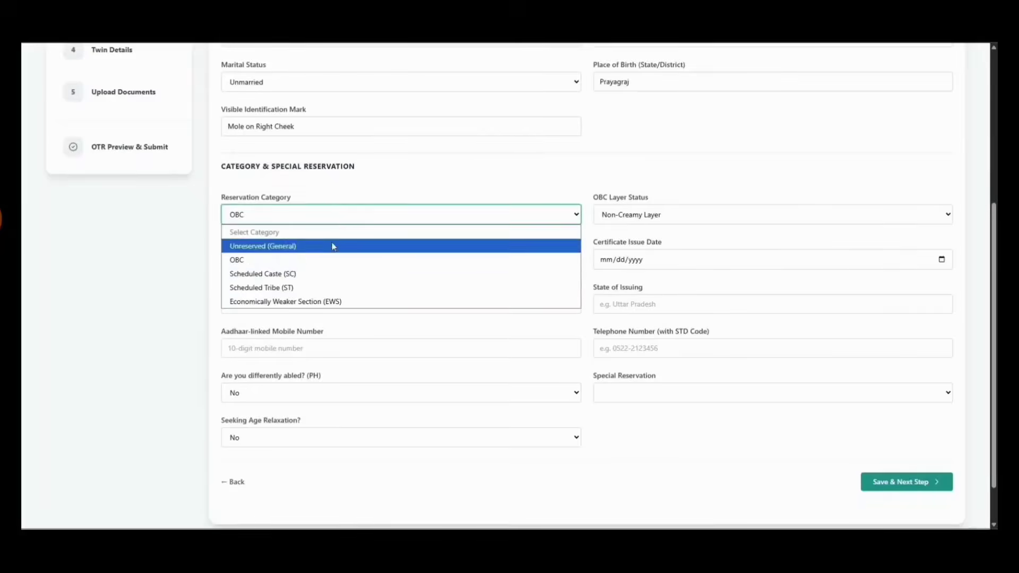
left_click(325, 276)
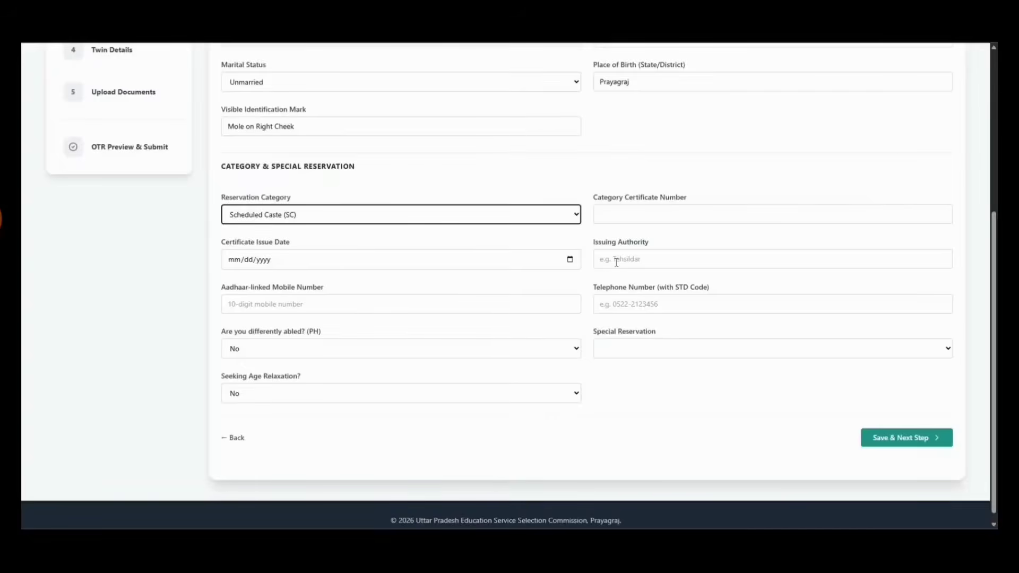
left_click(425, 220)
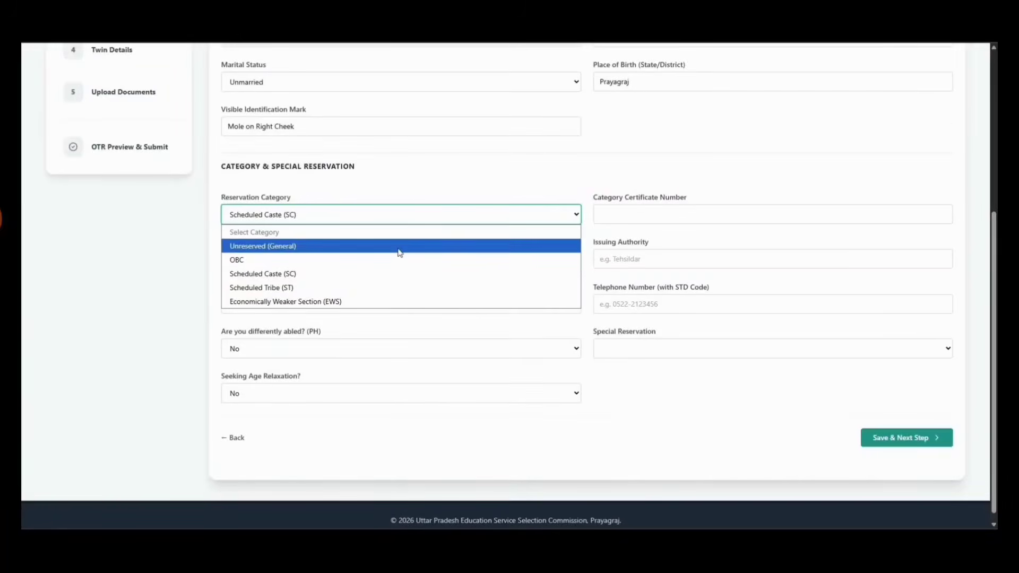
left_click(393, 275)
Enter the SC certificate number, issue date, issuing authority and the Aadhaar-linked mobile number
left_click(700, 216)
type("123456")
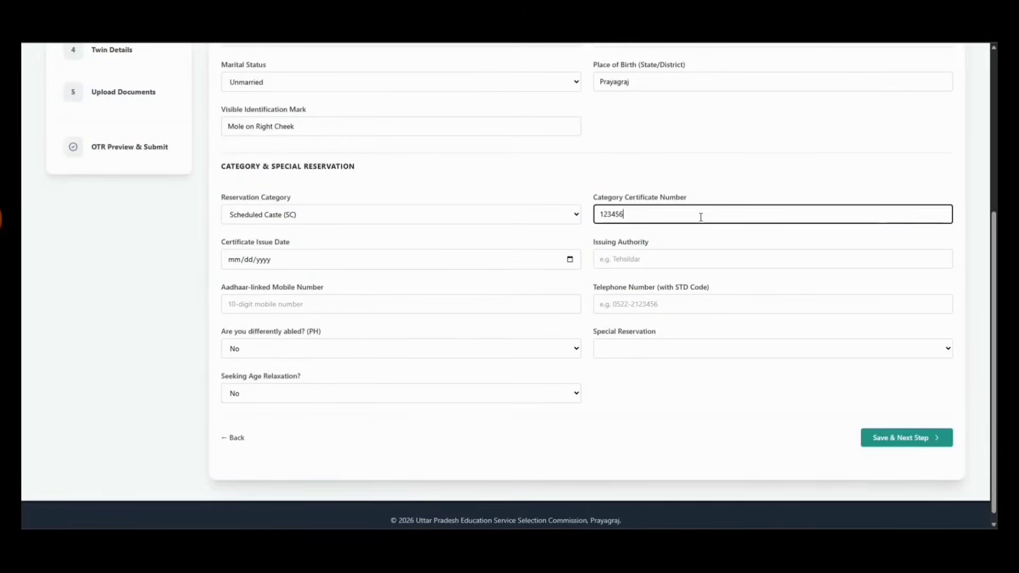
key("Tab")
type("0406")
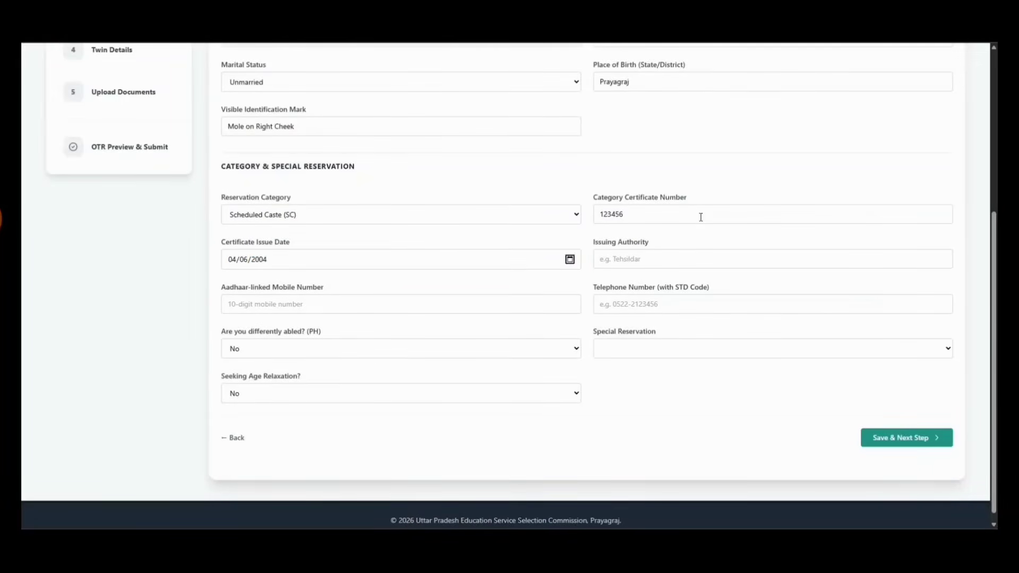
key("Tab")
type("A")
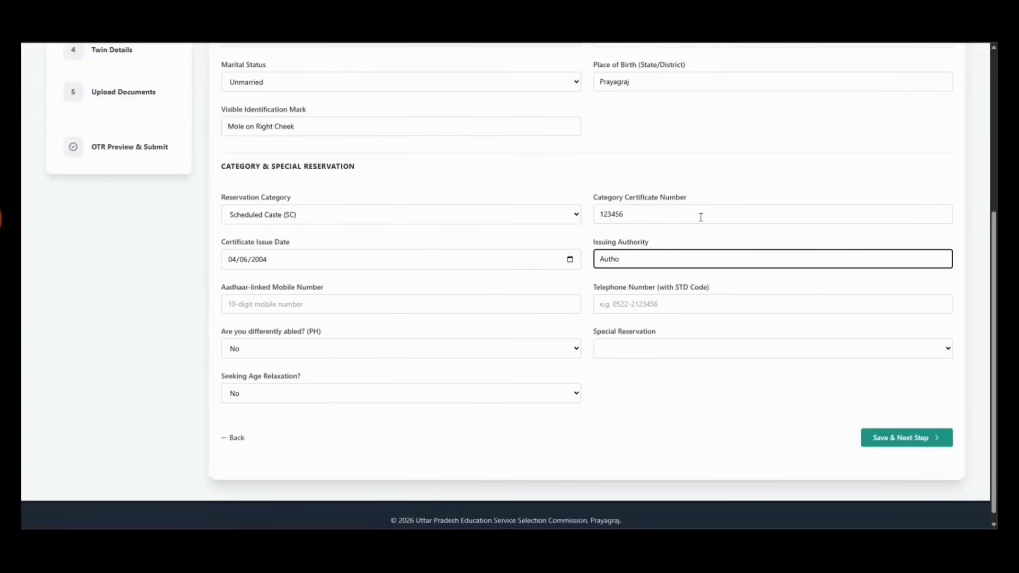
key("Tab")
type("45")
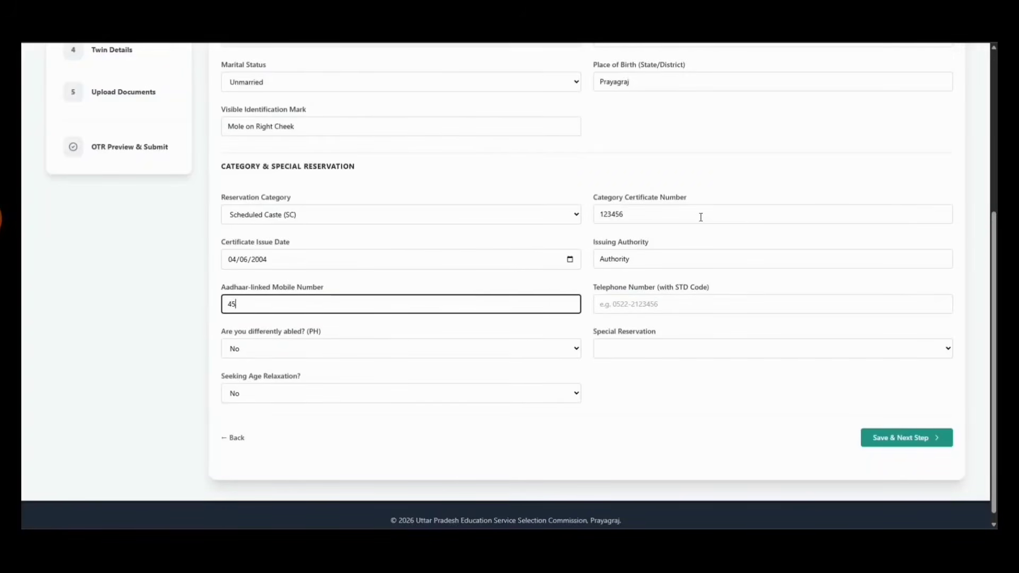
key("BackSpace")
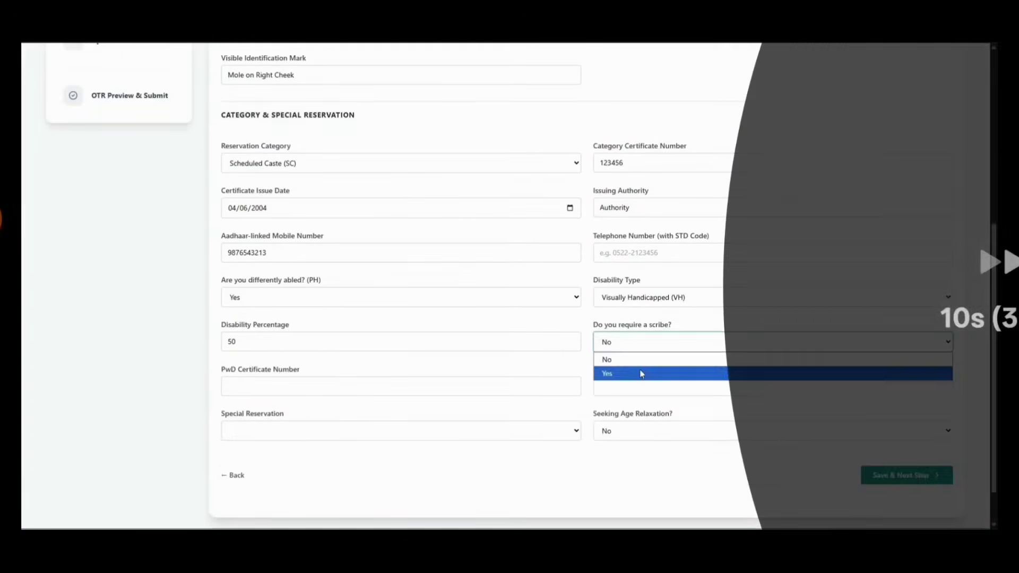
Fill in the PH and scribe details fields
left_click(634, 371)
left_click(634, 378)
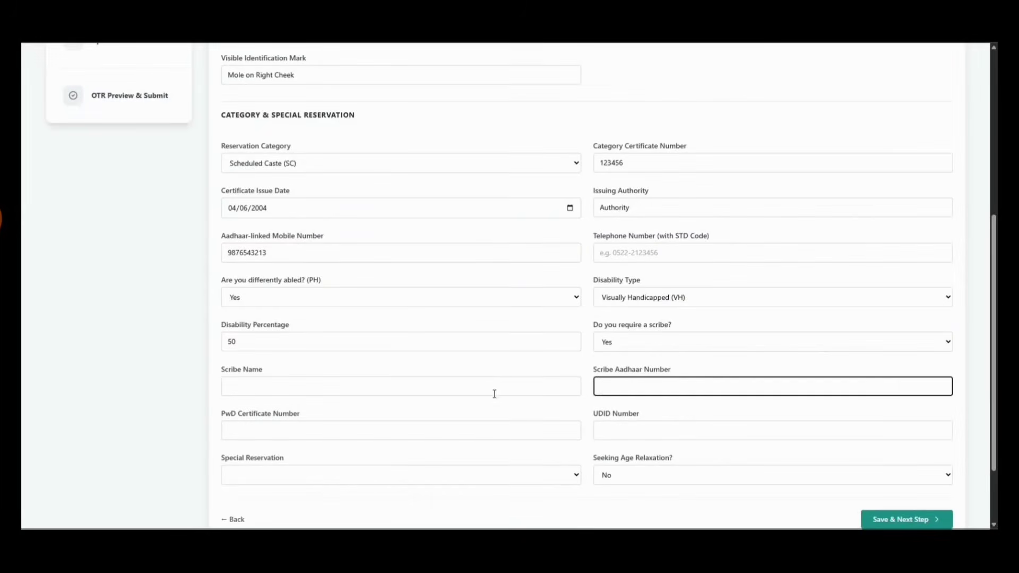
left_click(474, 392)
type("1")
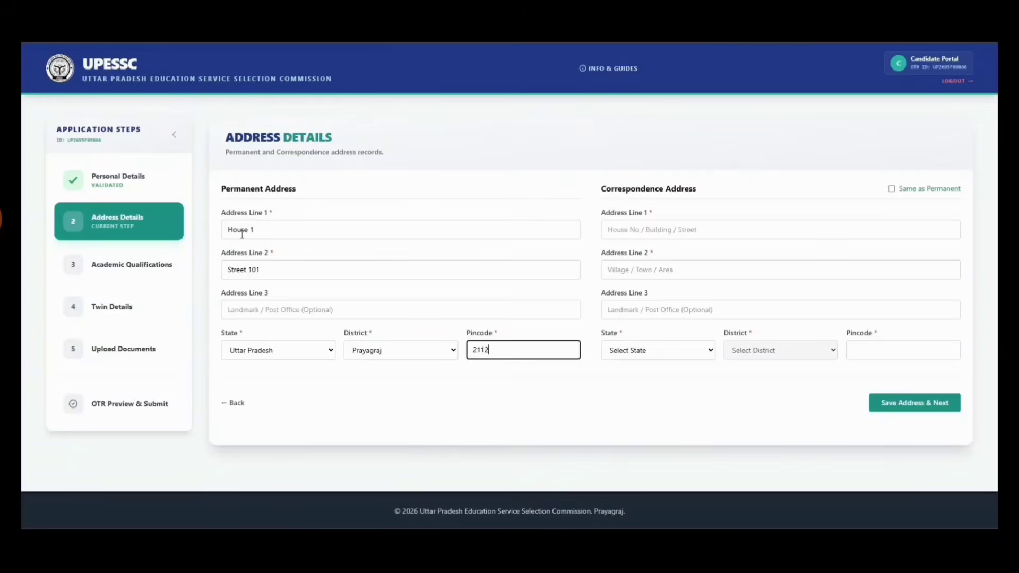
type("002")
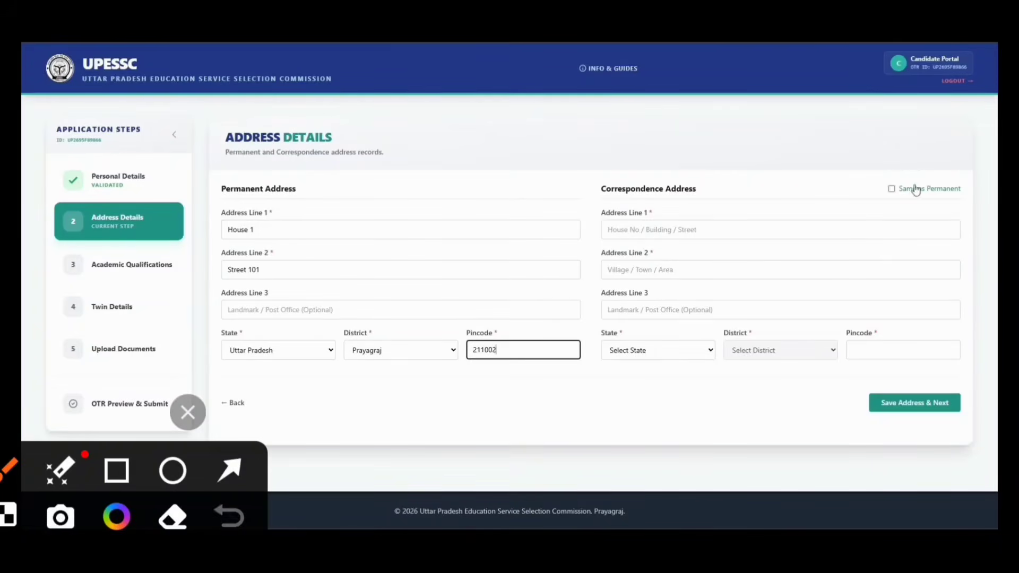
Set the district to Prayagraj and pincode 211, reuse the permanent address for correspondence, and save
left_click(916, 189)
left_click(911, 406)
scroll(637, 331, "down", 1)
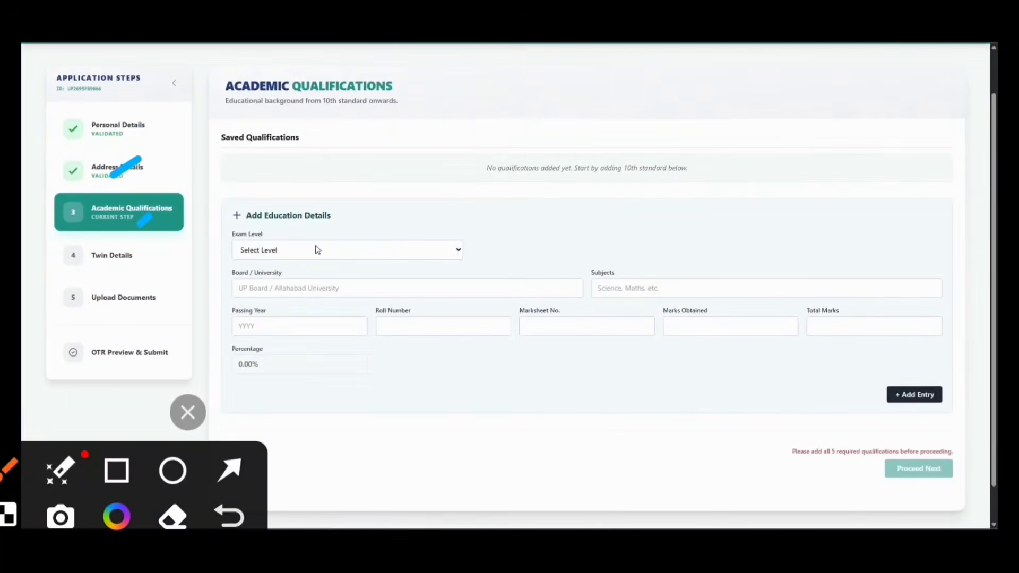
left_click(312, 252)
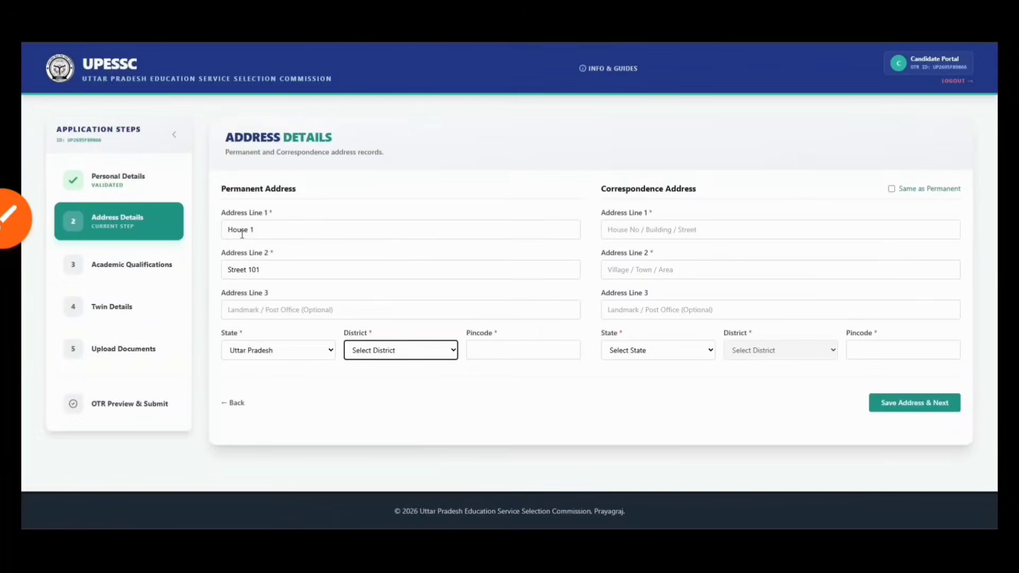
type("pray")
key("Tab")
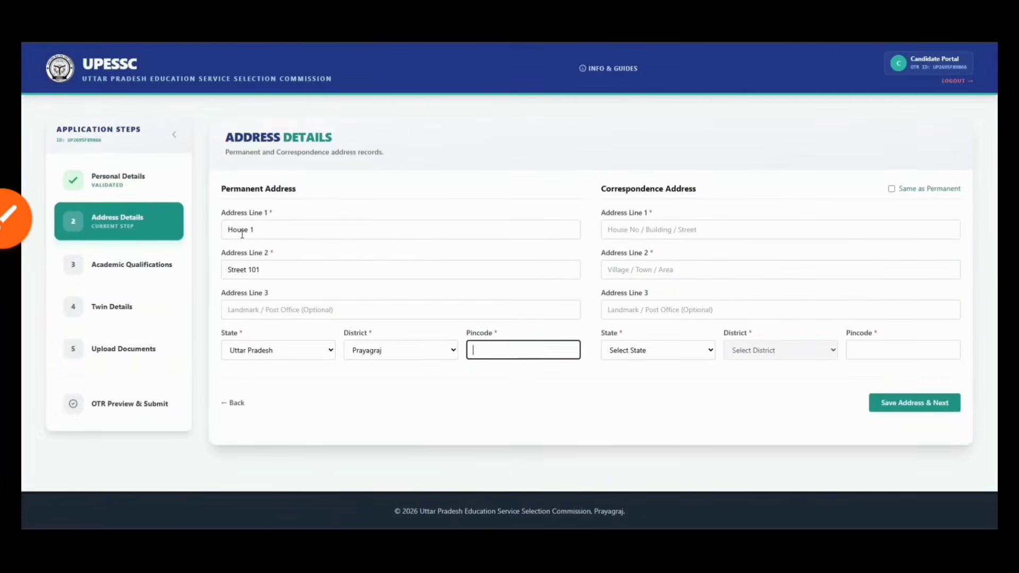
type("211002")
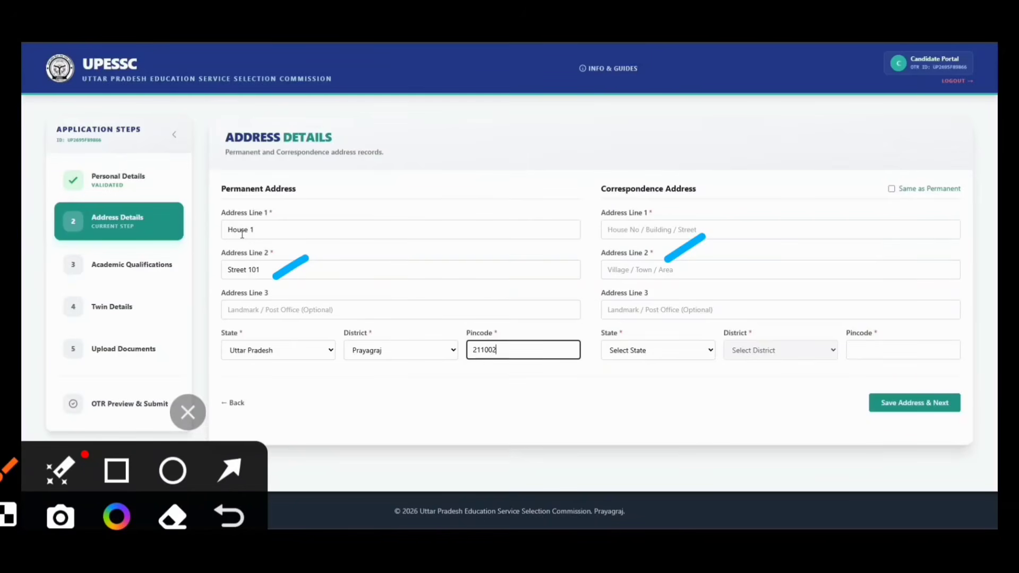
left_click(919, 190)
left_click(913, 405)
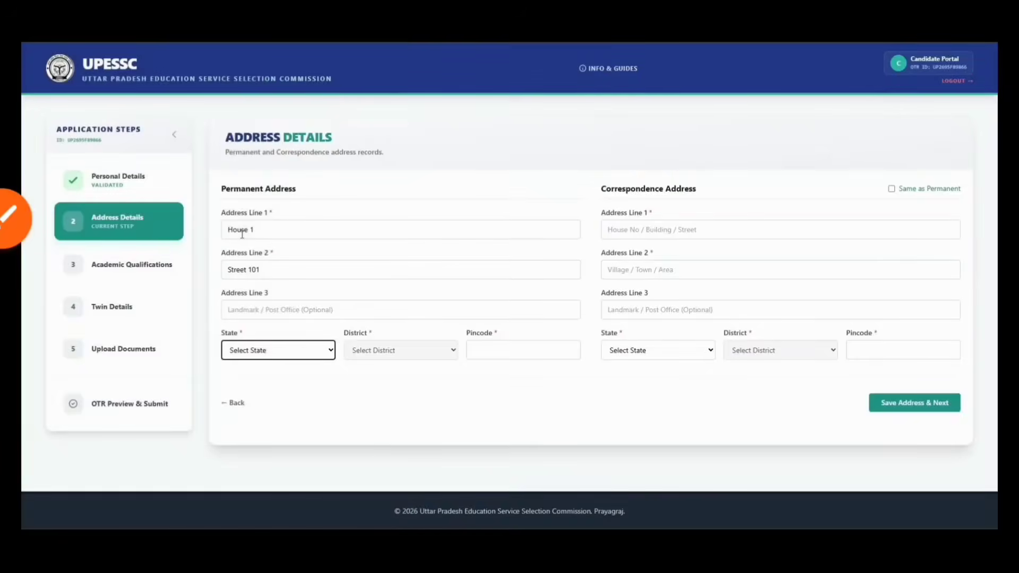
Re-enter state Uttar Pradesh, district Prayagraj and pincode 211002, then copy the address to correspondence
type("u")
key("Tab")
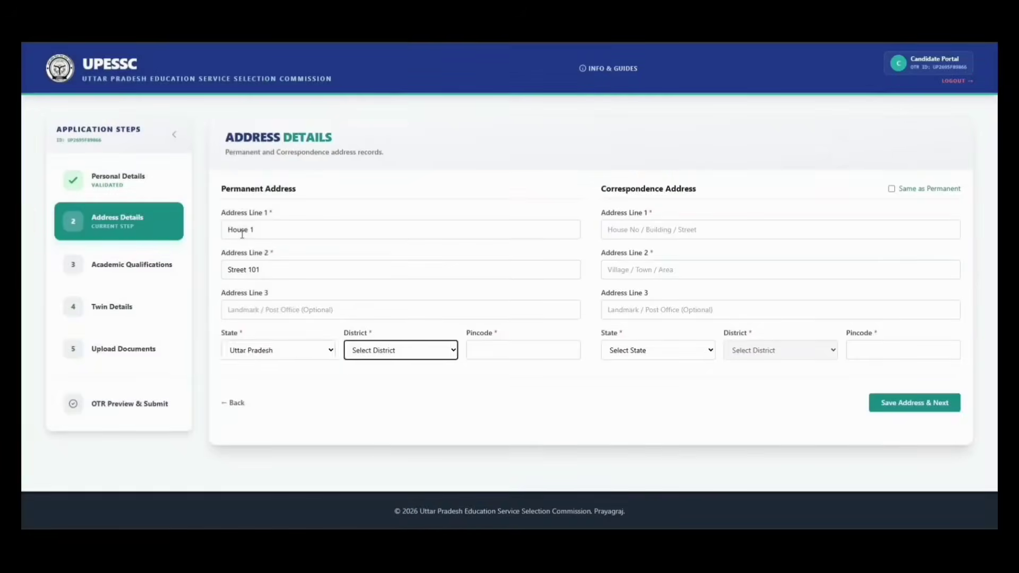
left_click_drag(286, 240, 254, 262)
type("p")
left_click_drag(893, 175, 868, 187)
key("Tab")
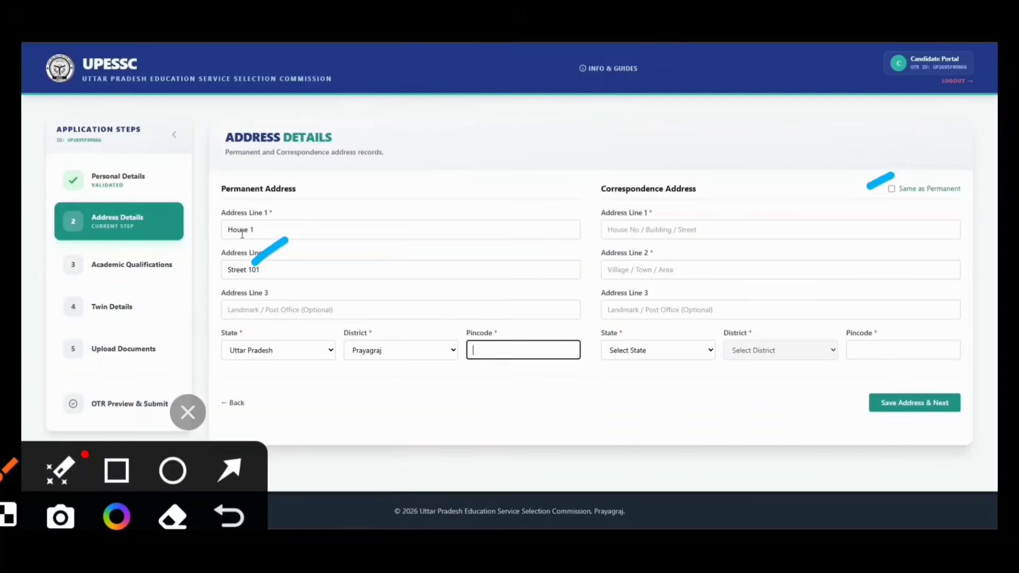
type("211002")
left_click_drag(364, 255, 326, 278)
left_click_drag(667, 245, 633, 264)
left_click(188, 412)
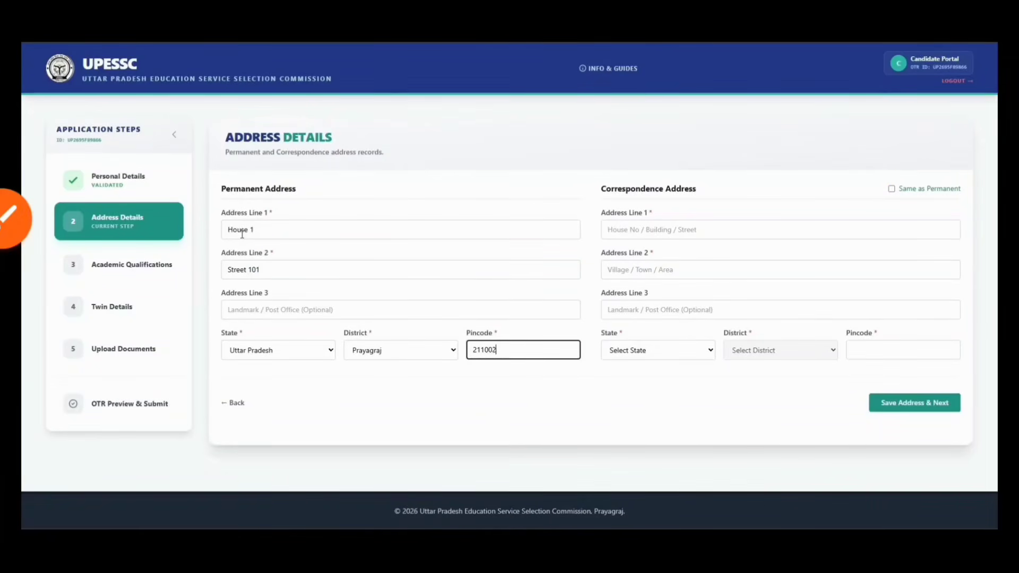
left_click(915, 188)
Save the address, then add the 10th (High School) entry: Board, Subject, 2001, numbers 123, 480/500
left_click(915, 412)
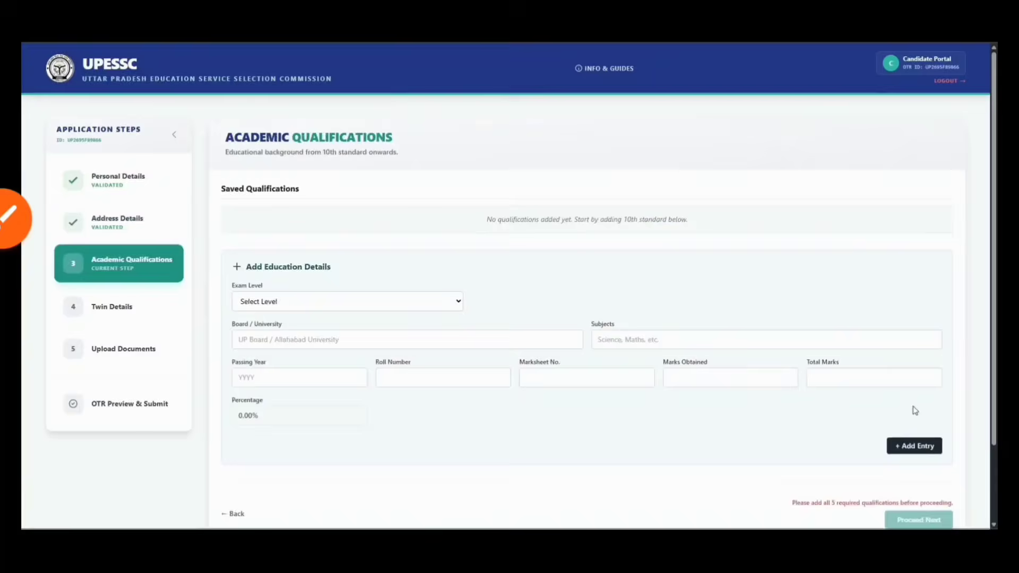
scroll(373, 252, "down", 1)
left_click(315, 248)
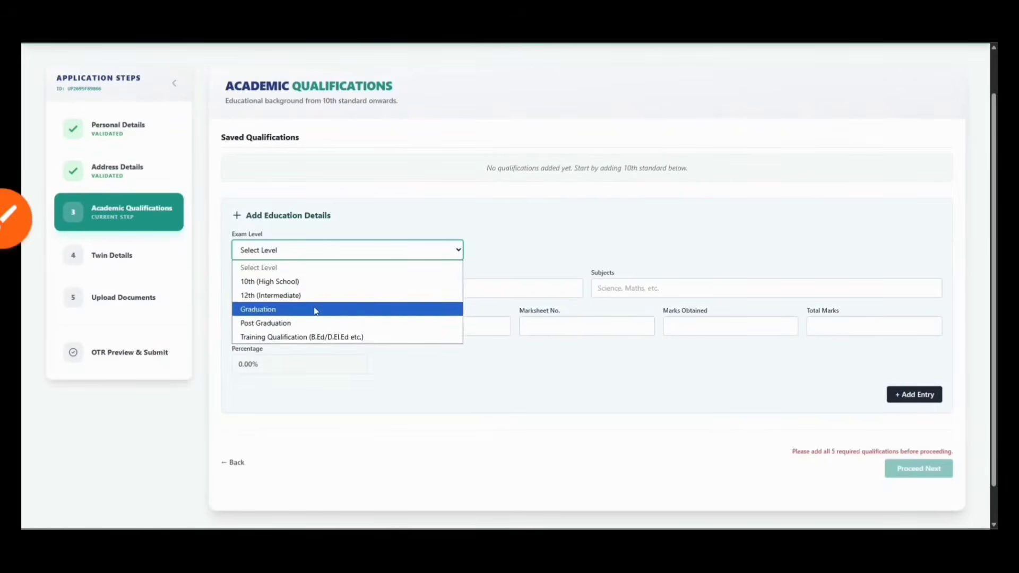
left_click(304, 282)
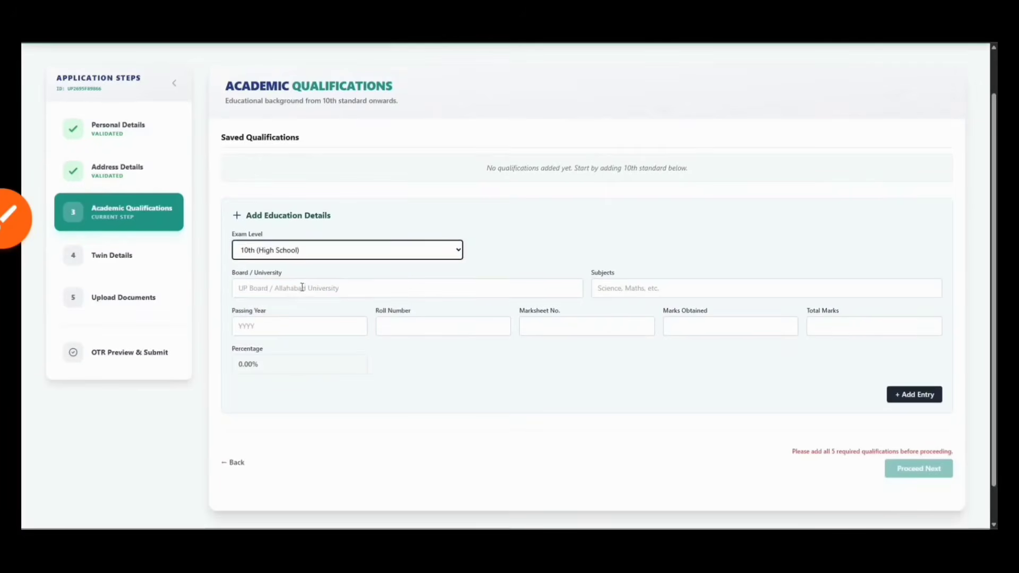
left_click(302, 289)
type("Board")
key("Tab")
type("Subject")
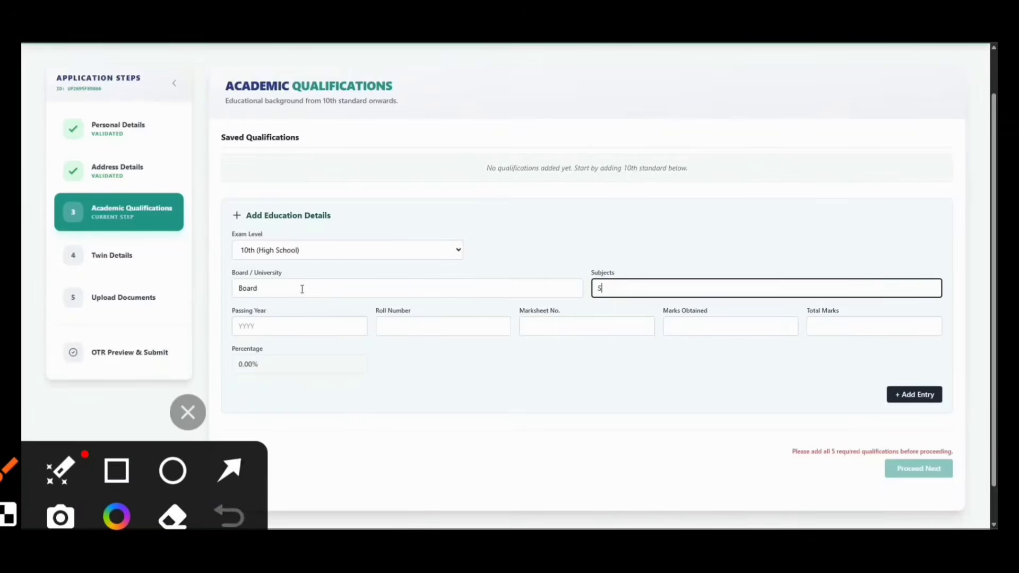
key("Tab")
type("20")
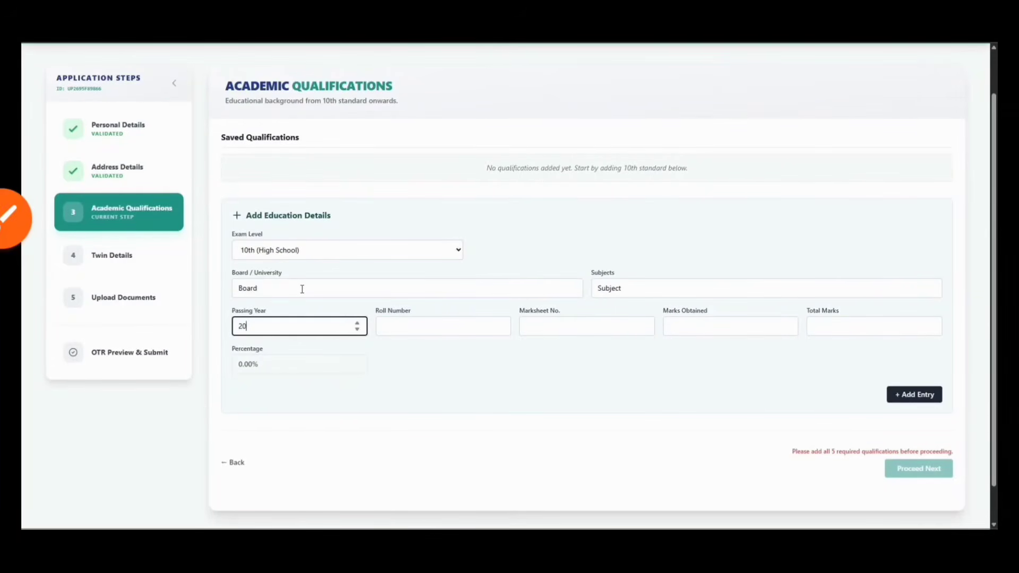
type("01")
key("Tab")
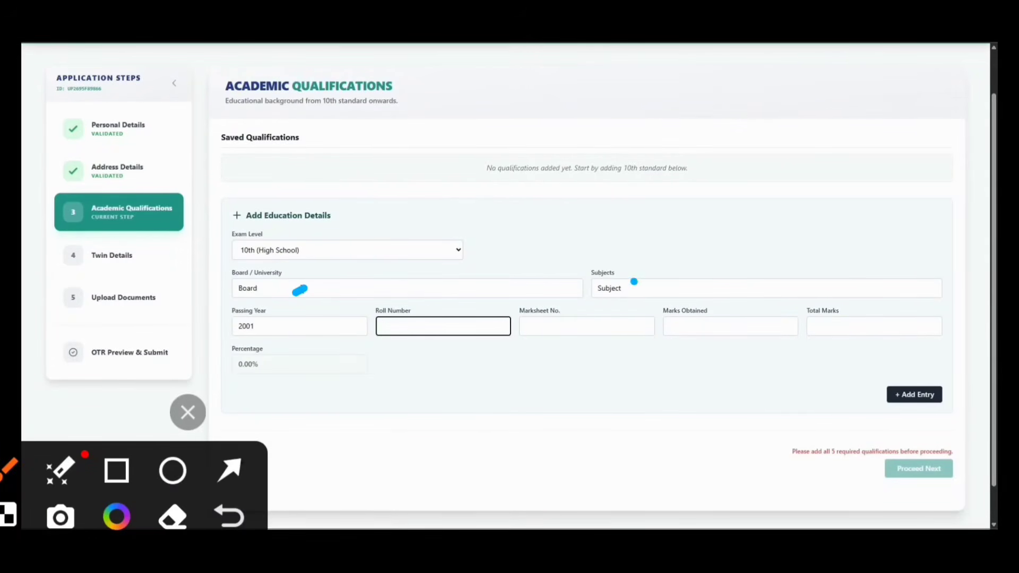
type("123")
key("Tab")
type("123")
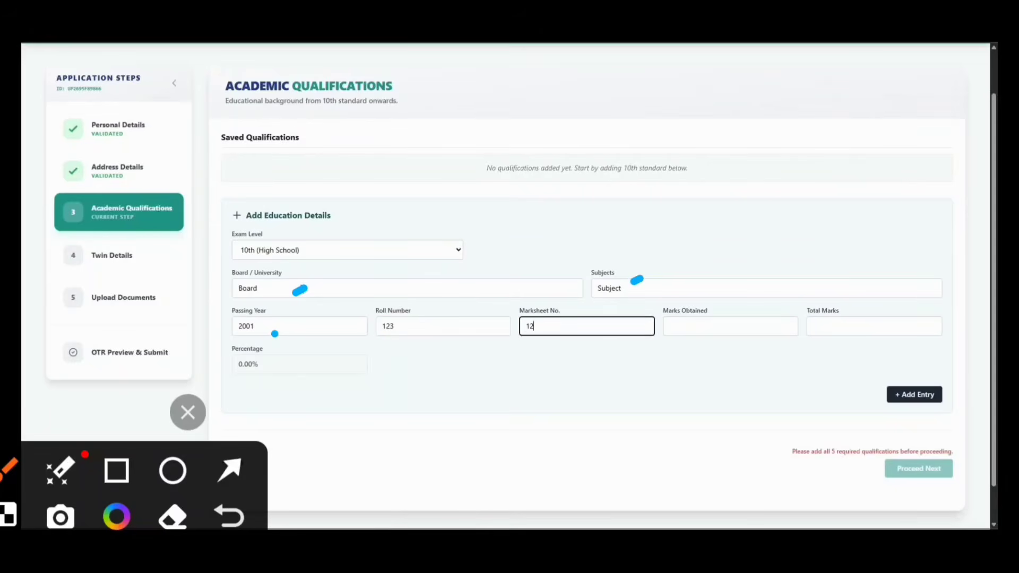
key("Tab")
type("123")
key("BackSpace")
key("BackSpace")
key("BackSpace")
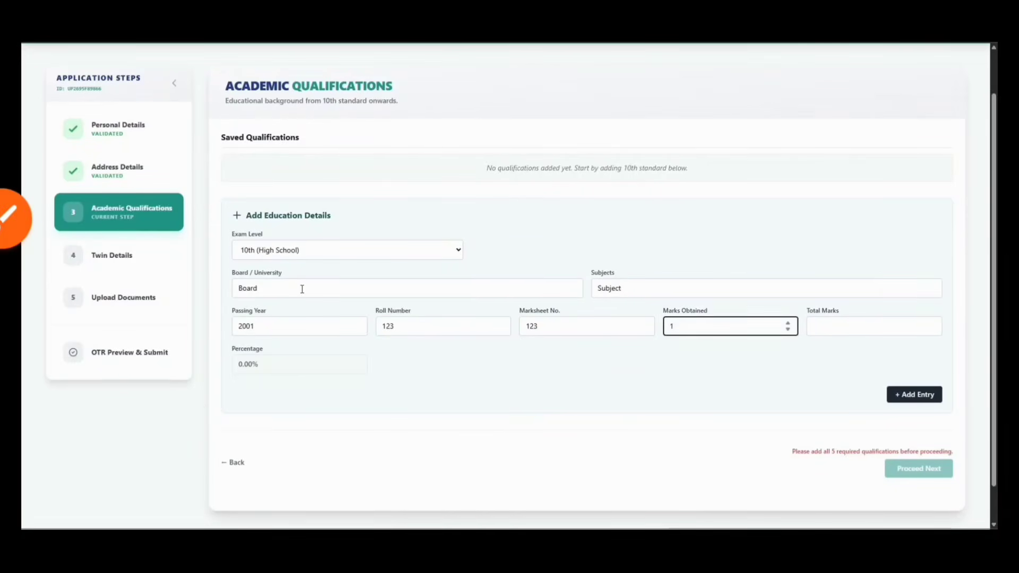
type("480")
key("Tab")
type("500")
key("Return")
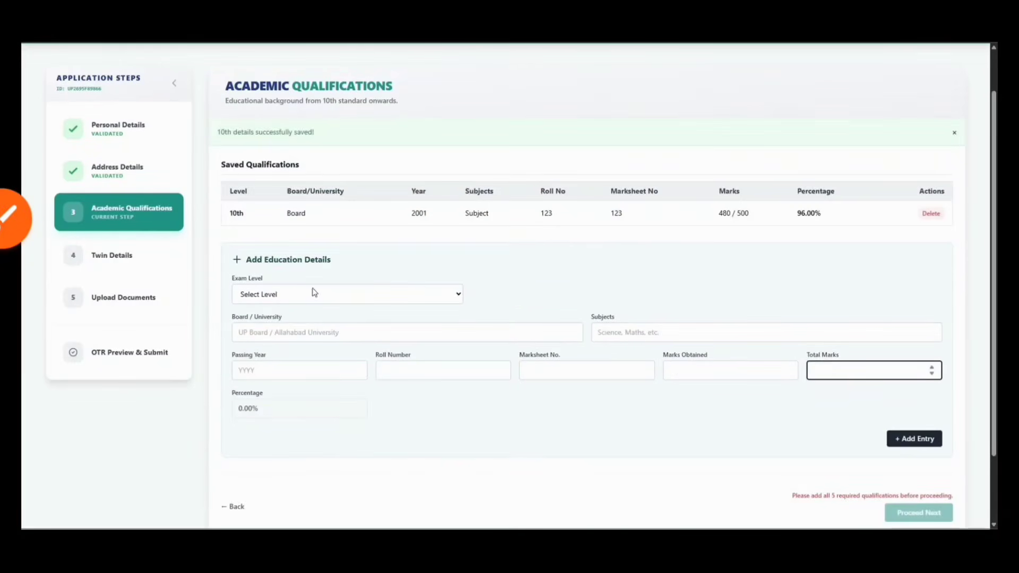
Start the 12th (Intermediate) entry with Board, Subject, passing year 2002 and roll number 123
left_click(267, 296)
left_click(271, 340)
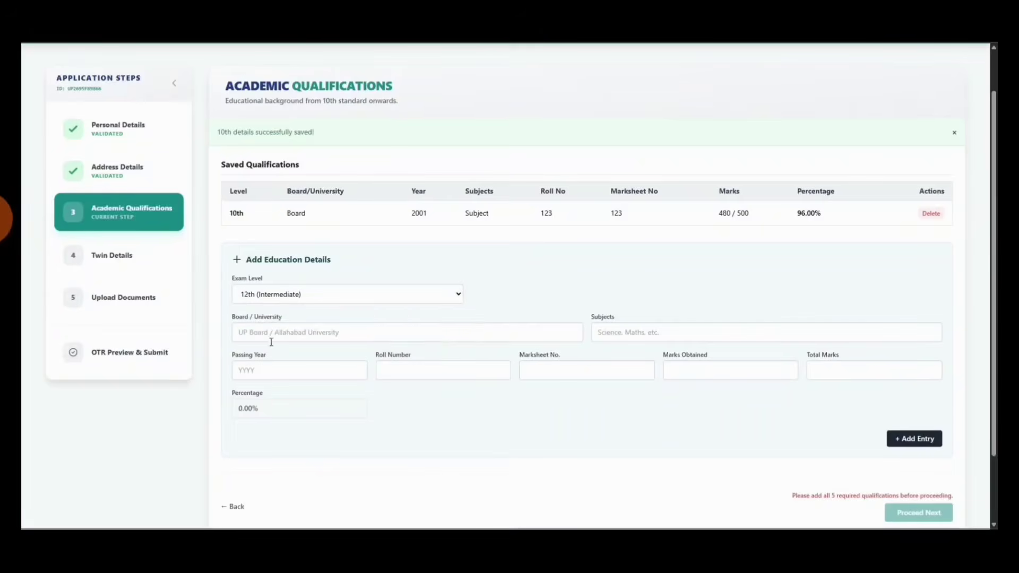
left_click(260, 333)
type("Board")
key("Tab")
type("Subject")
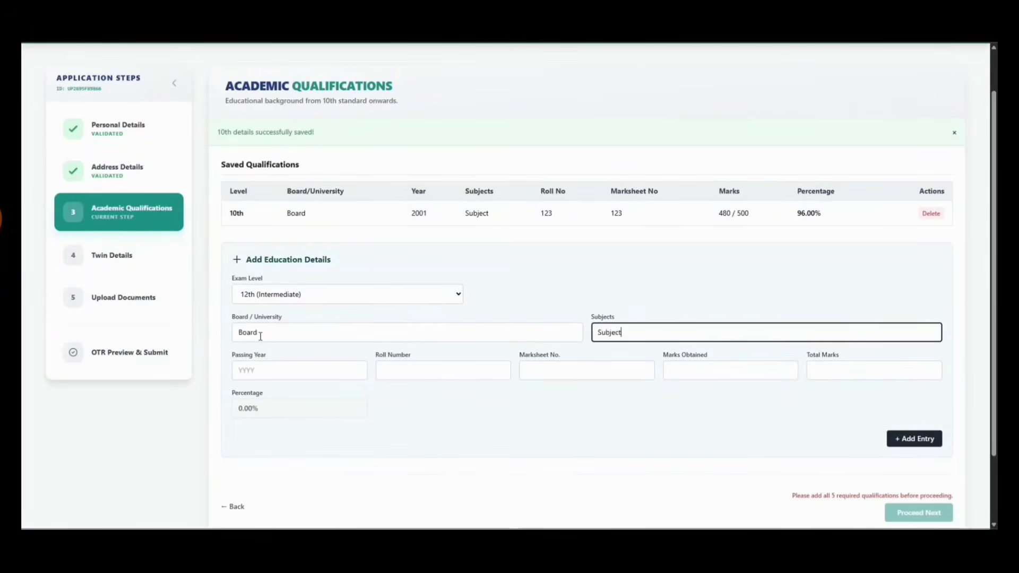
key("Tab")
type("2002")
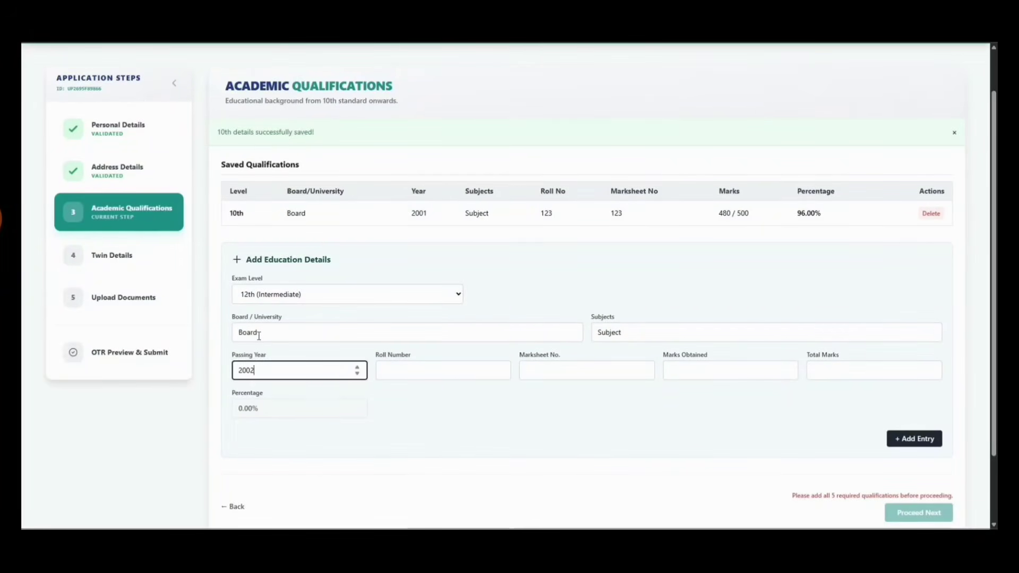
key("Tab")
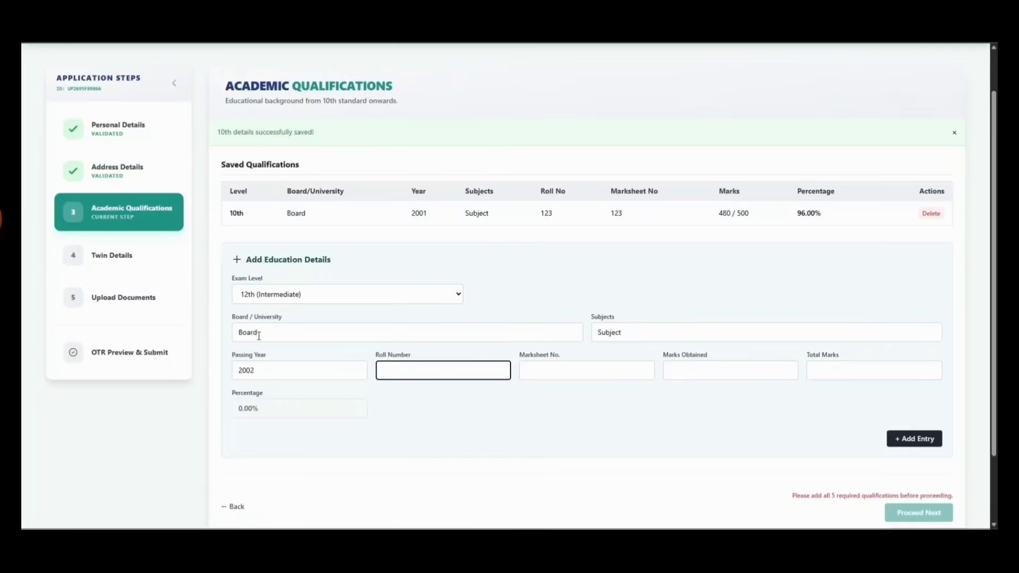
type("123")
key("Tab")
type("4")
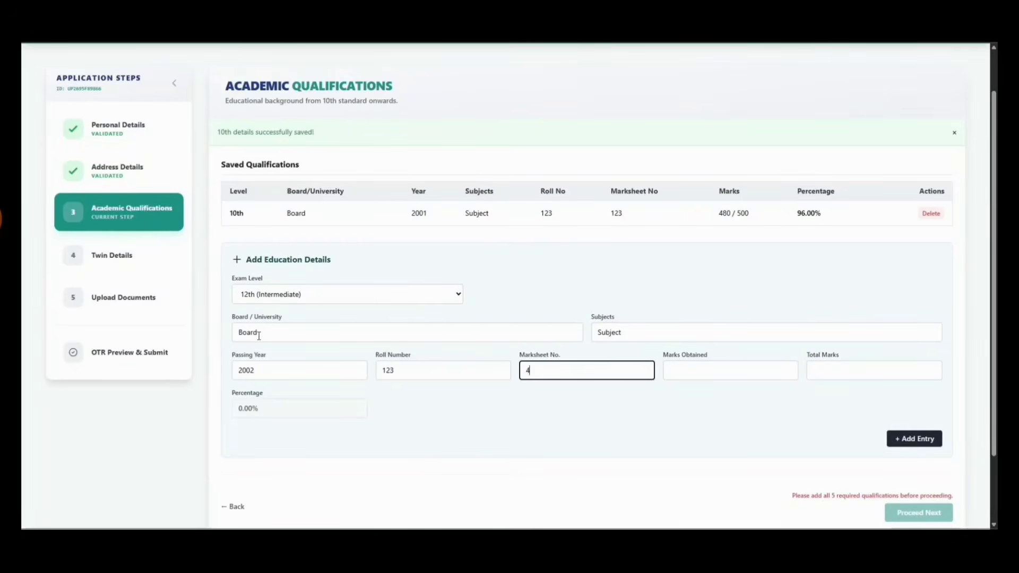
type("80")
key("Tab")
type("50")
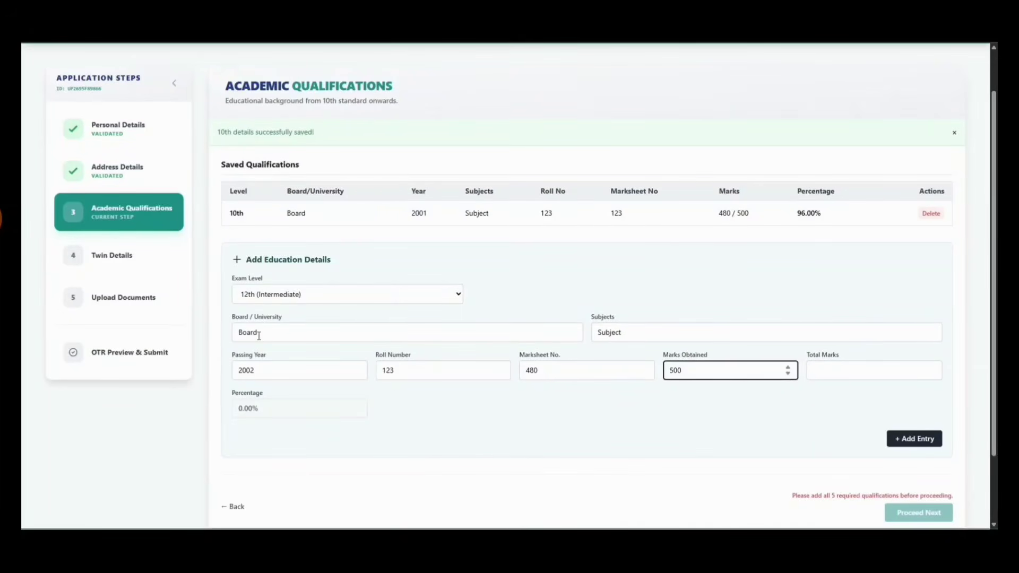
type("0")
key("Return")
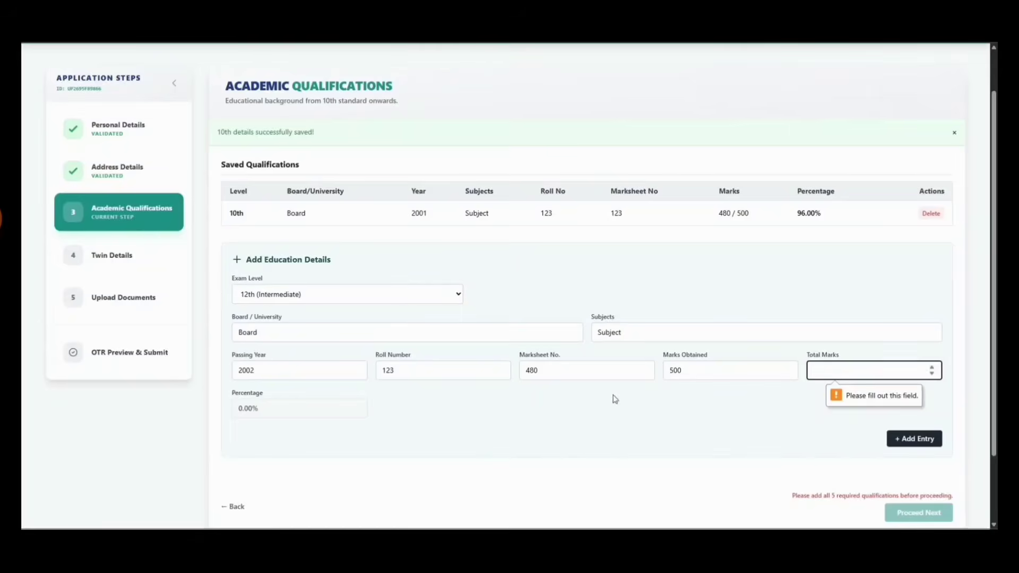
Correct the 12th marksheet number to 123 and marks to 480 of 500, and save it
left_click(551, 371)
key("ctrl+a")
type("123")
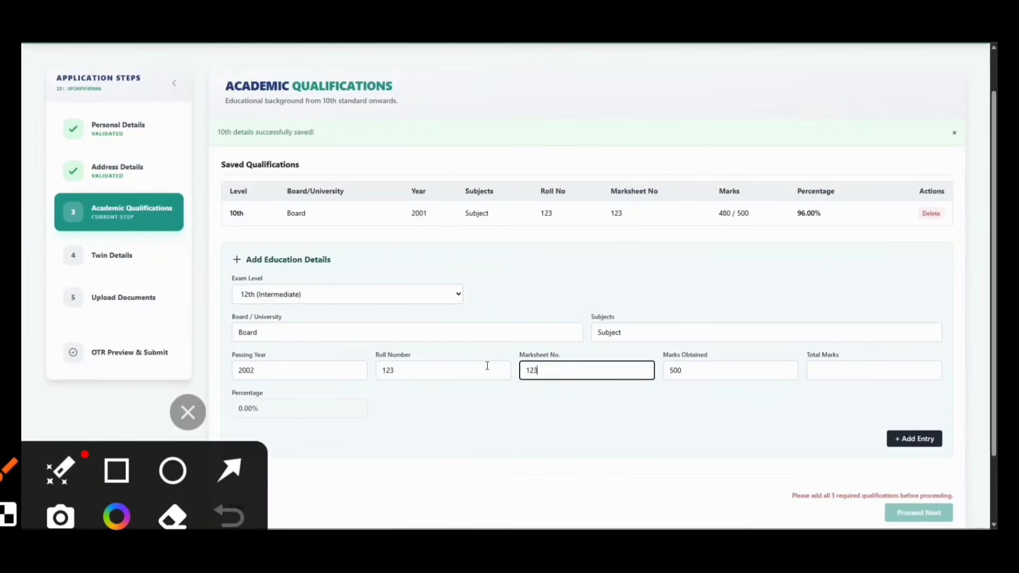
key("Tab")
type("480")
key("Tab")
type("500")
key("Return")
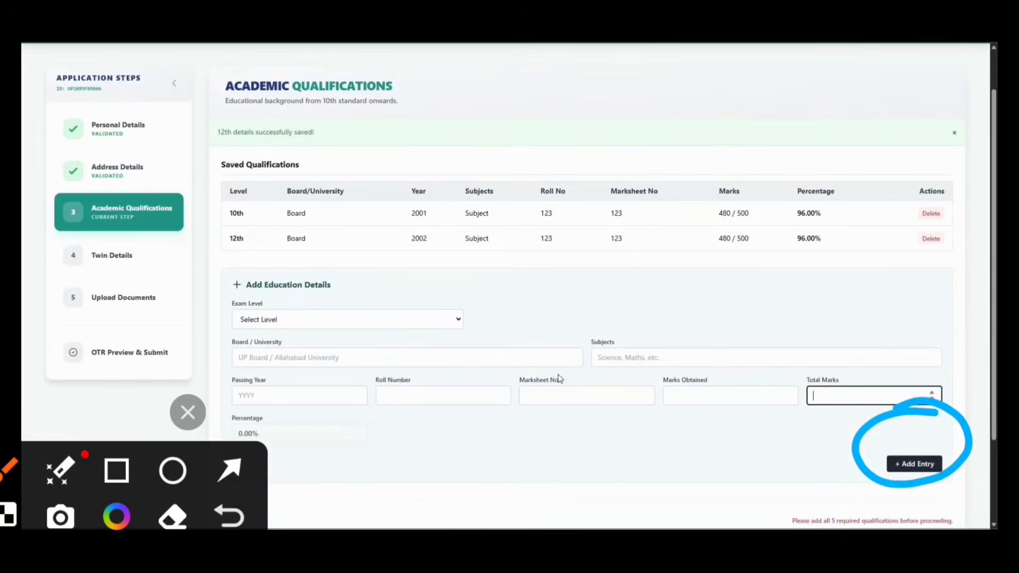
Add the Graduation entry: Board, subjects, passed 2003, roll number 123, marks 480 of 500
left_click(273, 319)
left_click(255, 377)
scroll(300, 301, "down", 1)
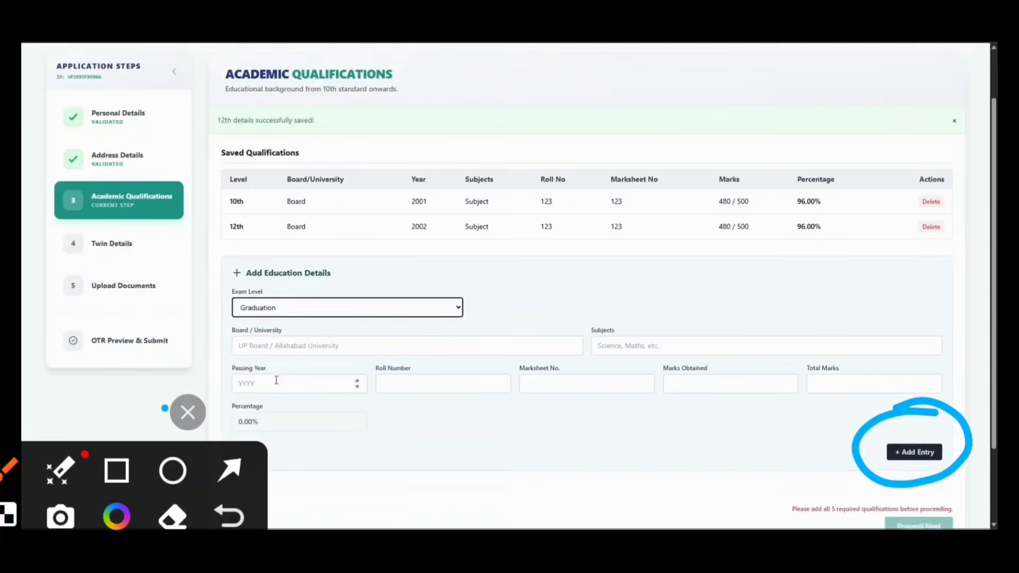
left_click(300, 300)
type("Board")
key("Tab")
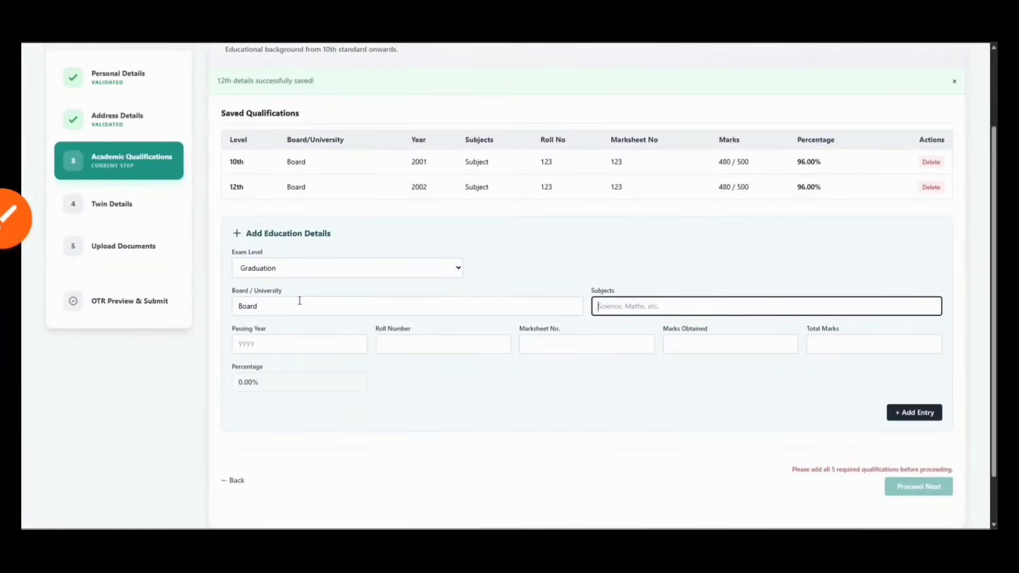
type("Subject")
key("Tab")
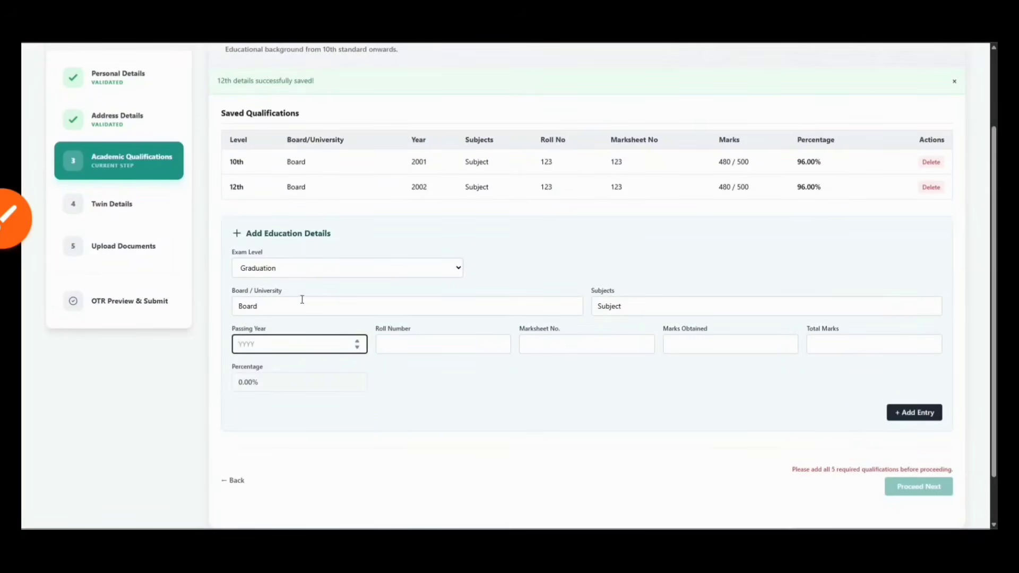
type("2003")
key("Tab")
type("123")
key("Tab")
type("132")
key("Tab")
type("480")
key("Tab")
type("500")
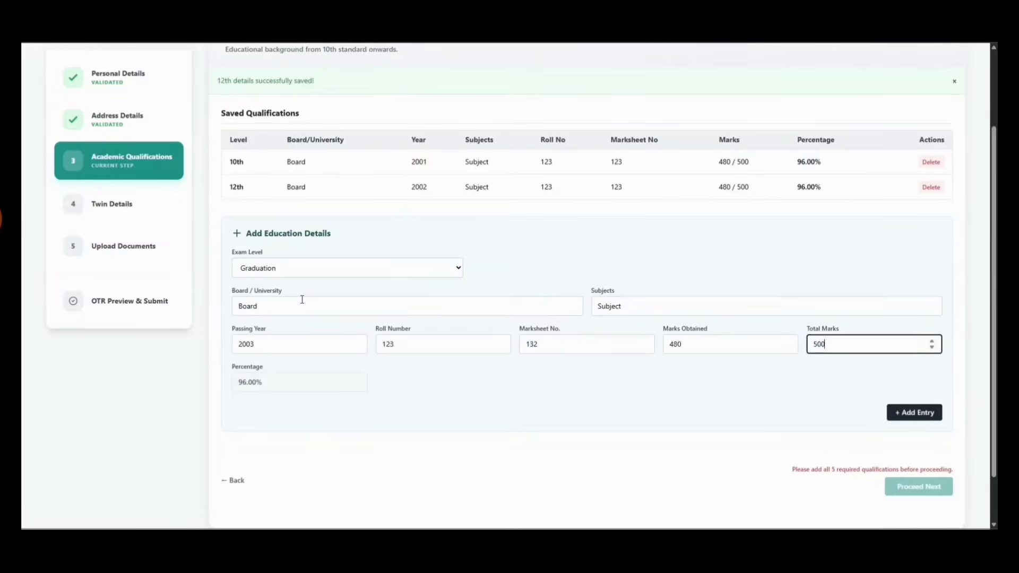
key("Return")
Add the Post Graduation entry: Board, subjects, passed 2004, roll number 1234, marks 480 of 500
left_click(276, 364)
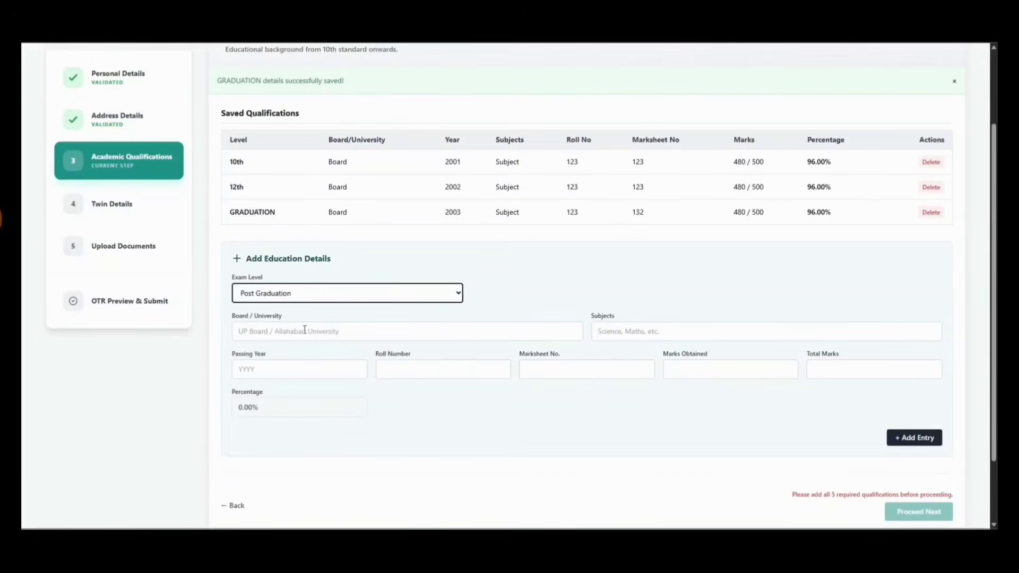
left_click(304, 330)
type("Board")
key("Tab")
type("Su")
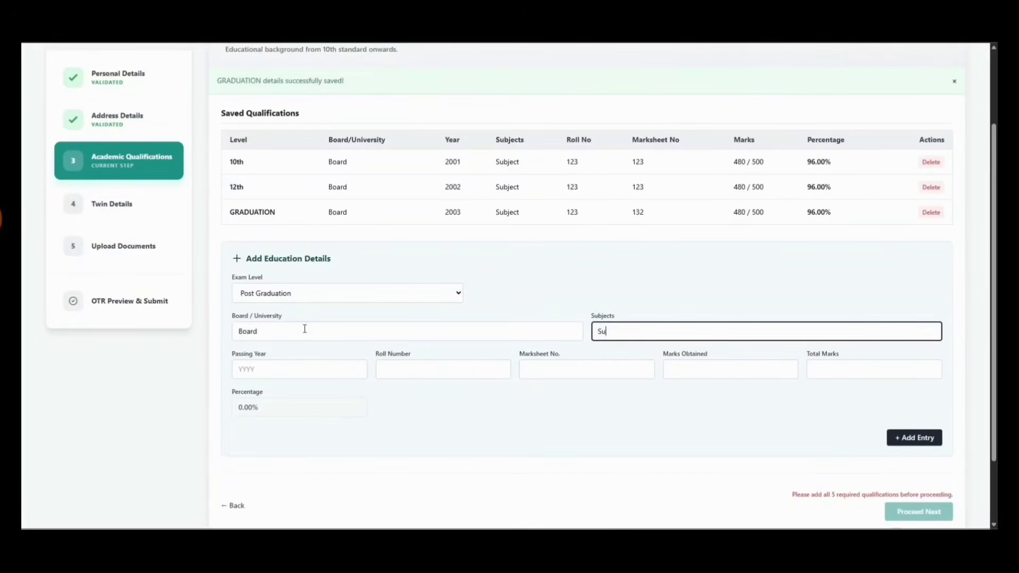
key("Tab")
type("2004")
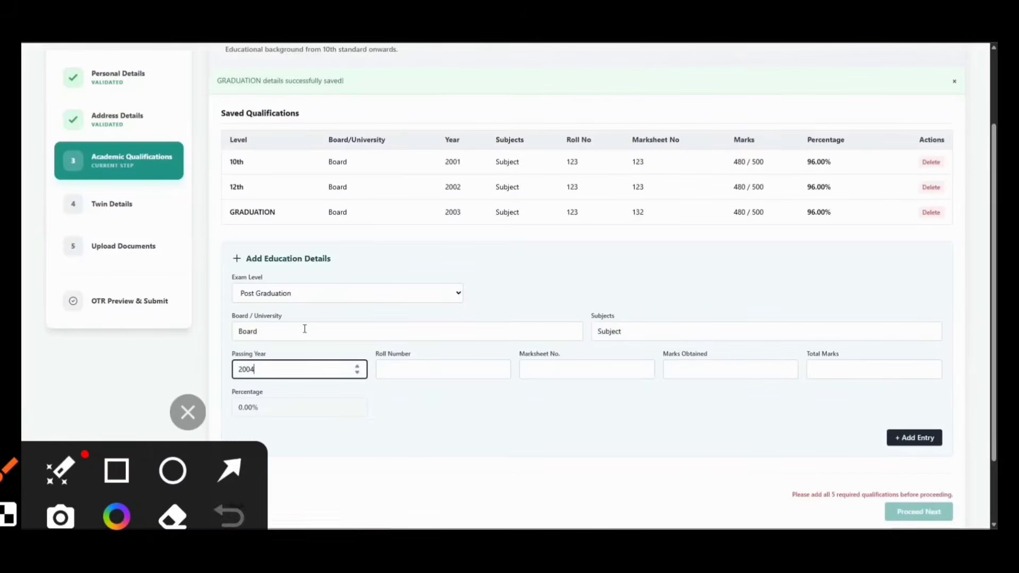
key("Tab")
type("123")
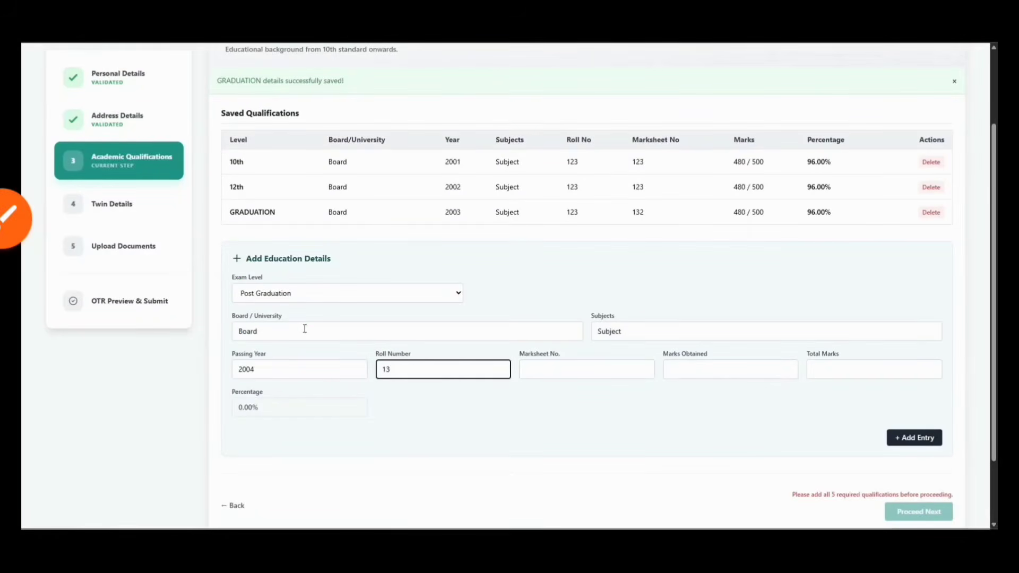
type("4")
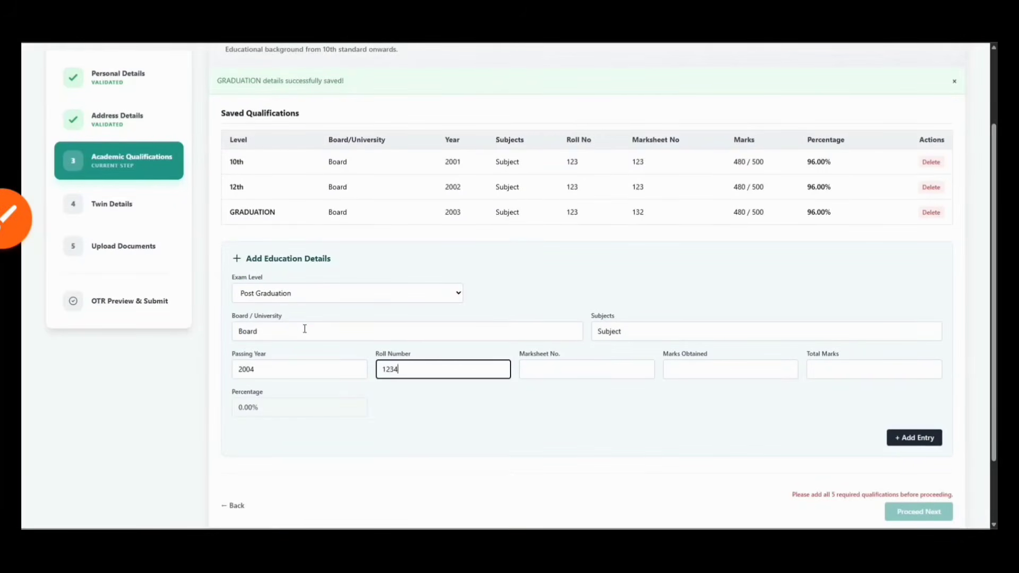
key("Tab")
type("1234")
key("Tab")
type("480")
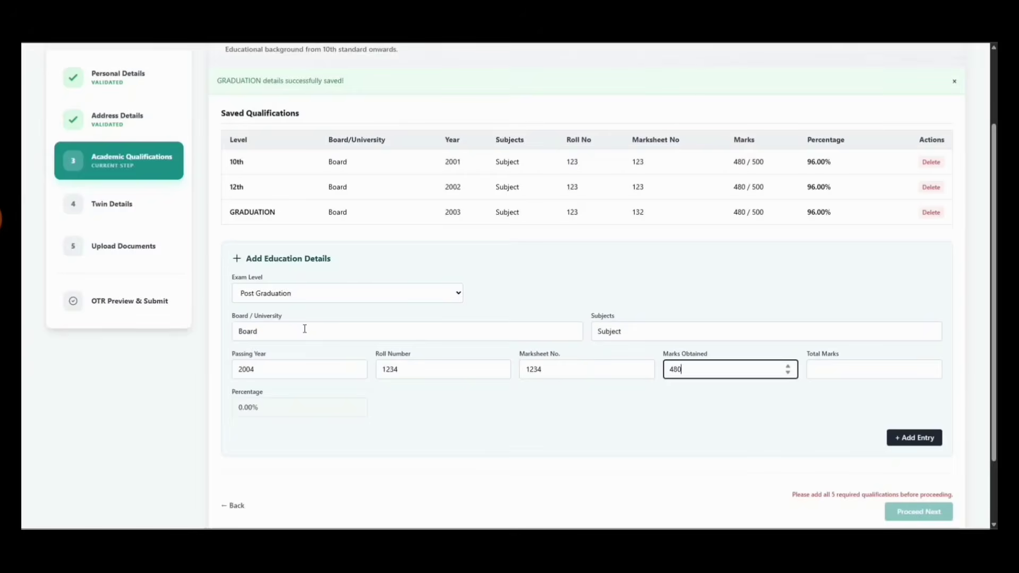
key("Tab")
type("500")
key("Return")
Add the Training Qualification (B.Ed/D.El.Ed etc.) entry: Board, Subject, roll and marksheet 12345, total 500
left_click(295, 321)
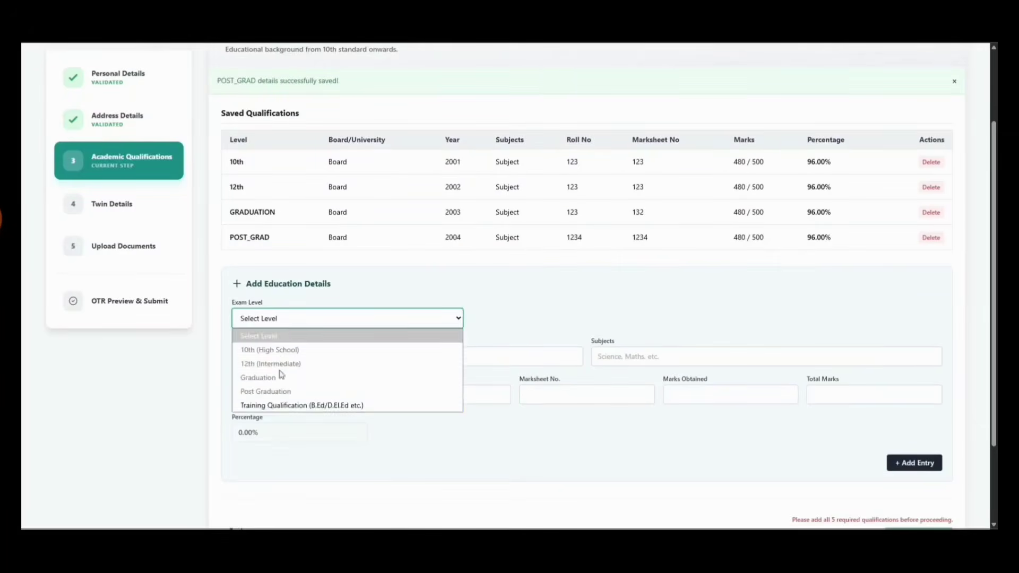
left_click(276, 404)
left_click(282, 355)
type("Board")
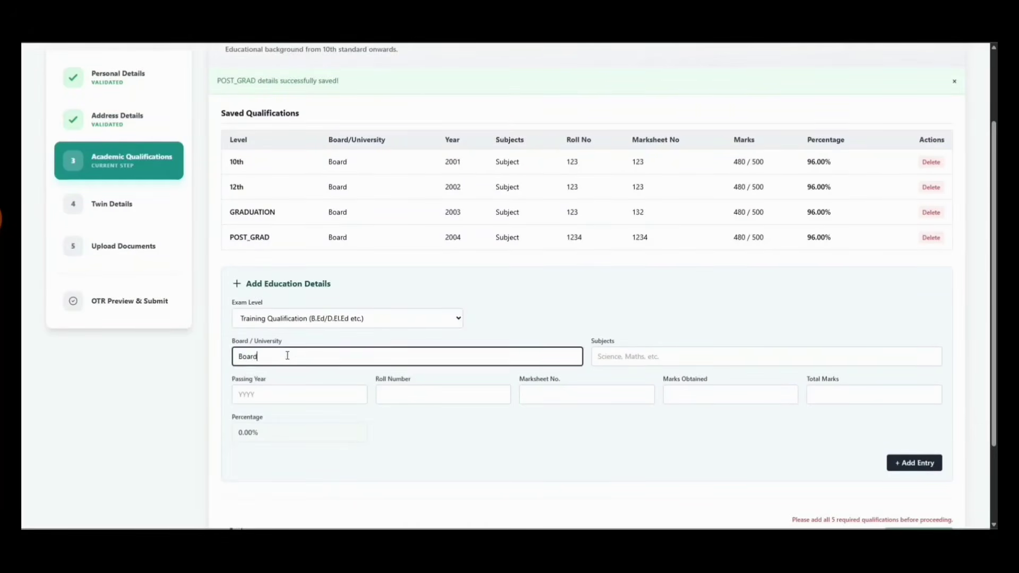
key("Tab")
type("Subject")
key("Tab")
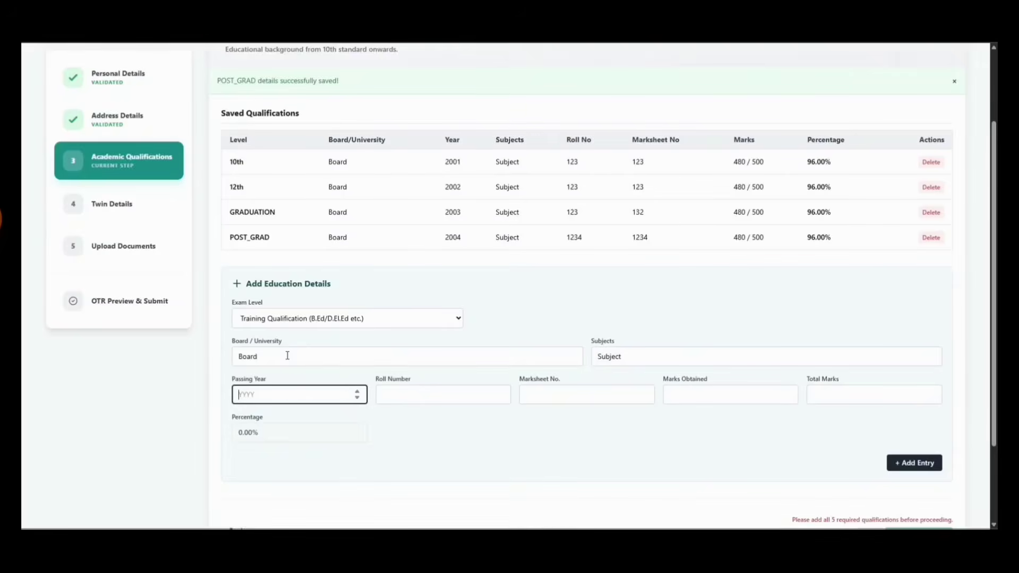
key("Tab")
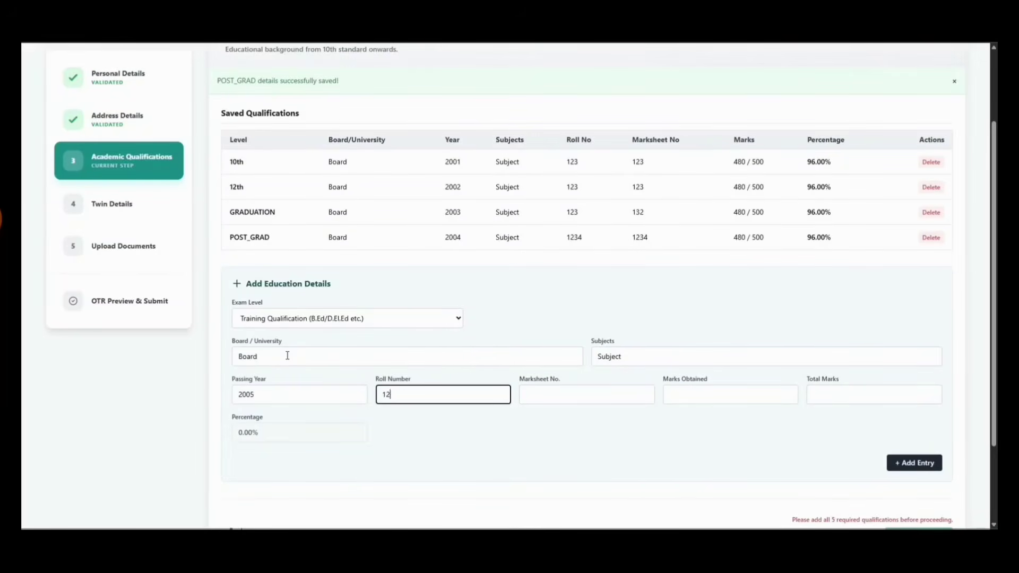
type("12345")
key("Tab")
type("12345")
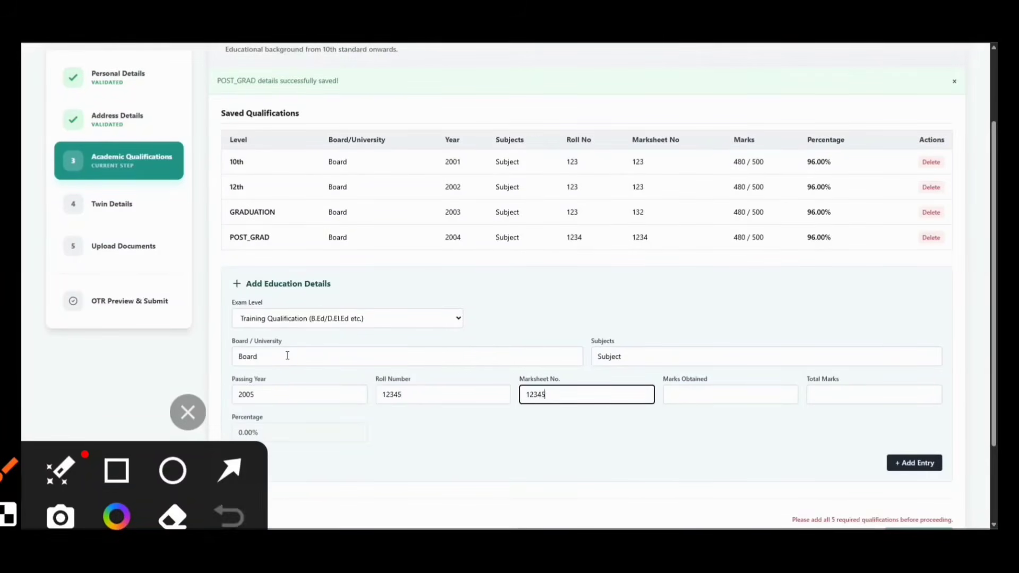
key("Tab")
type("4")
key("Tab")
type("500")
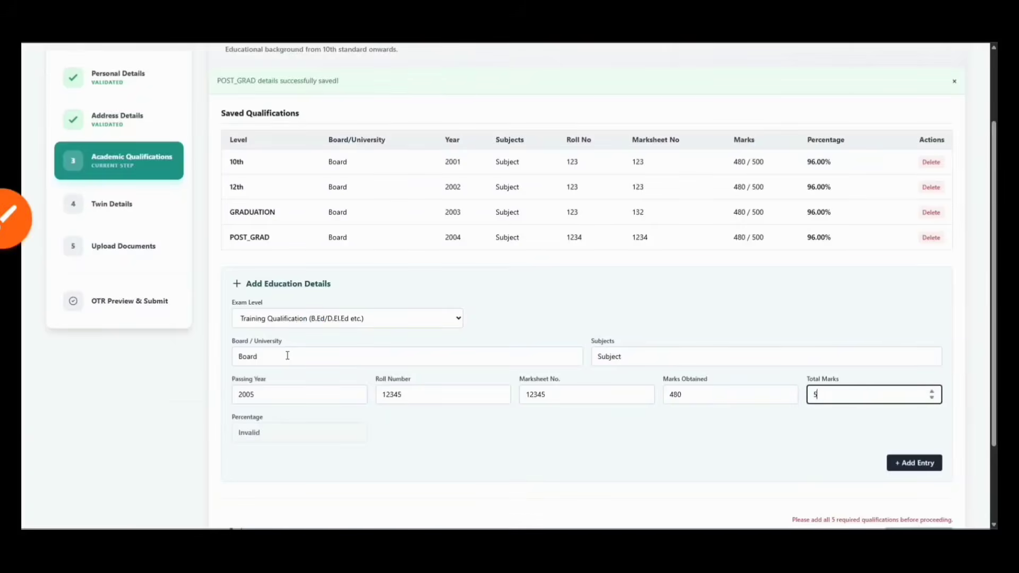
key("Return")
scroll(422, 418, "down", 3)
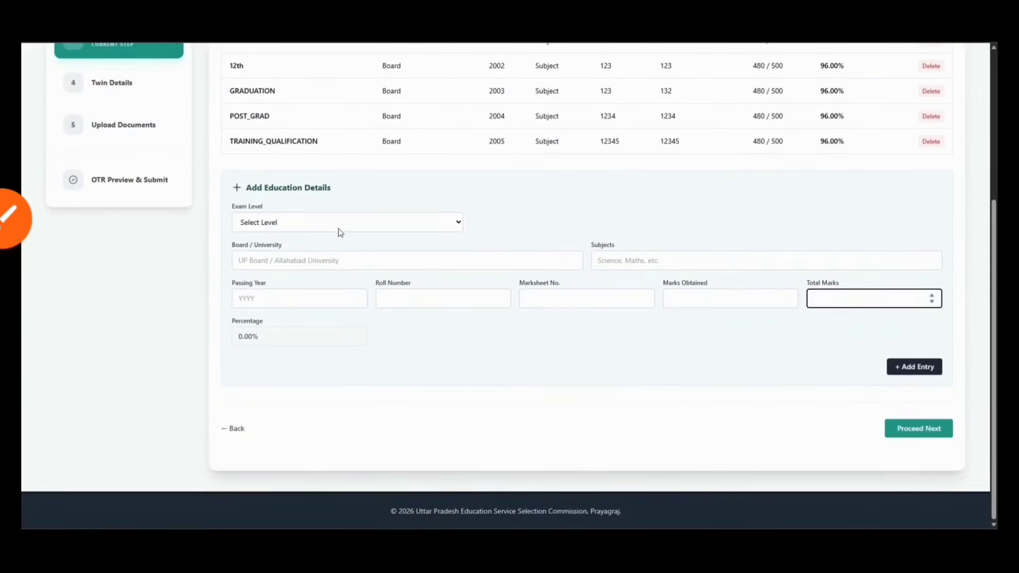
left_click(316, 226)
Continue to Twin Details and answer that the candidate has no twin
left_click(543, 288)
left_click(897, 422)
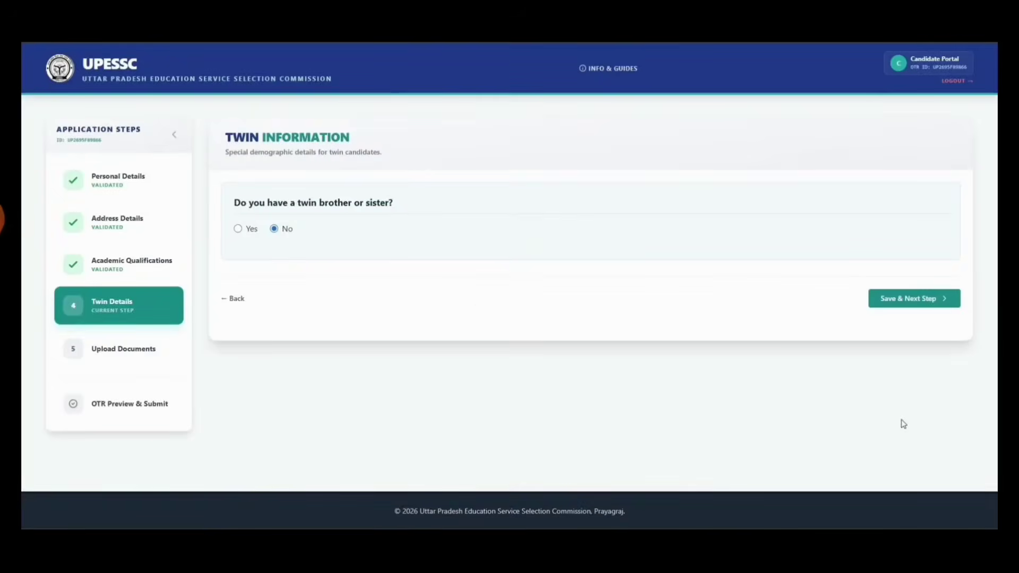
left_click(238, 229)
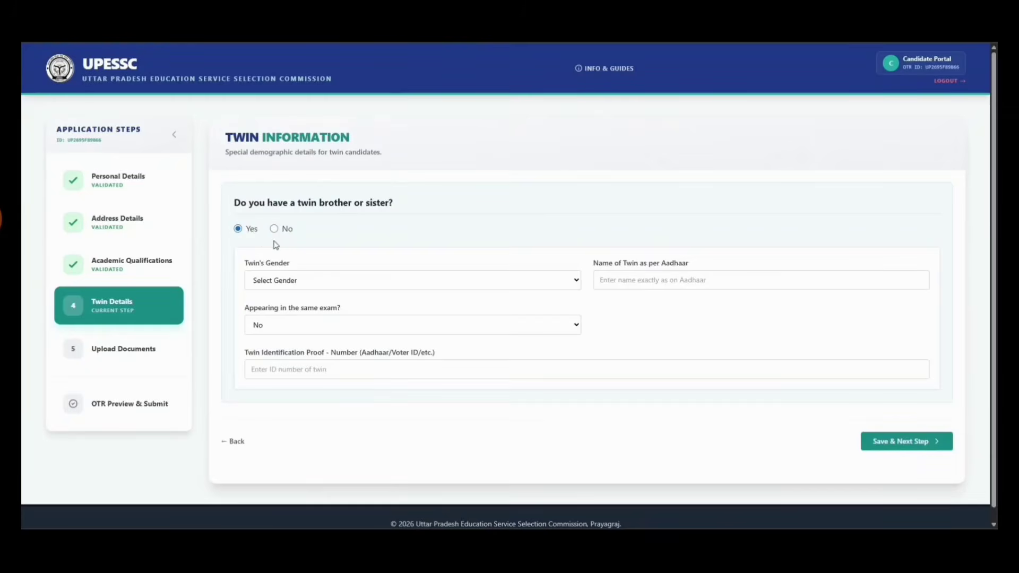
left_click(302, 281)
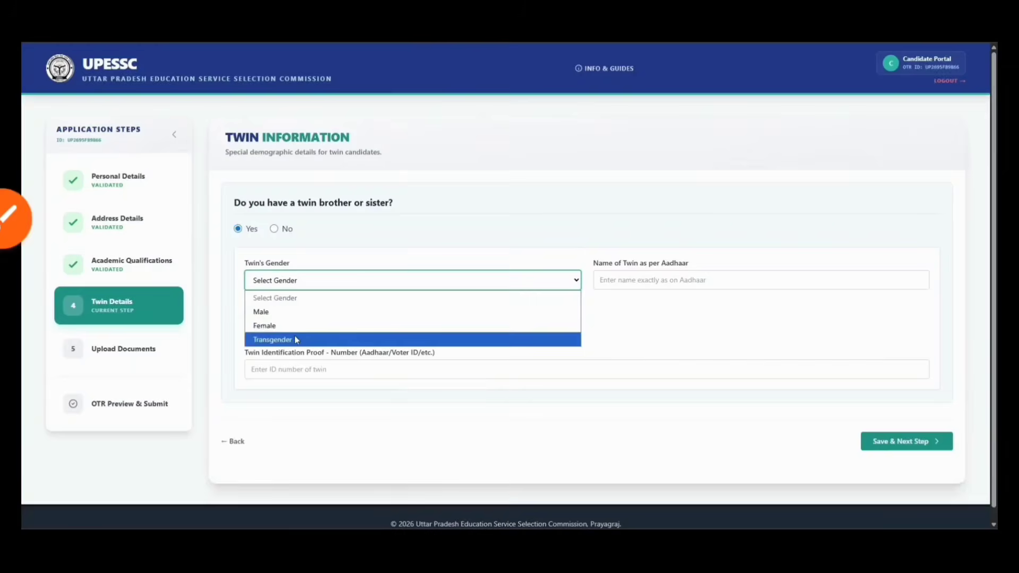
left_click(750, 272)
left_click(736, 277)
left_click(326, 325)
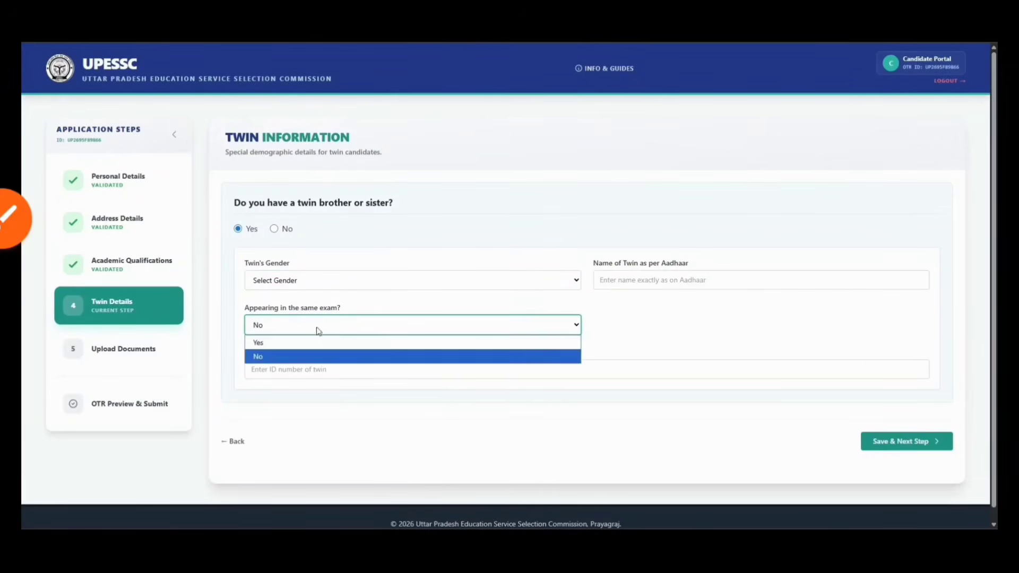
left_click(306, 283)
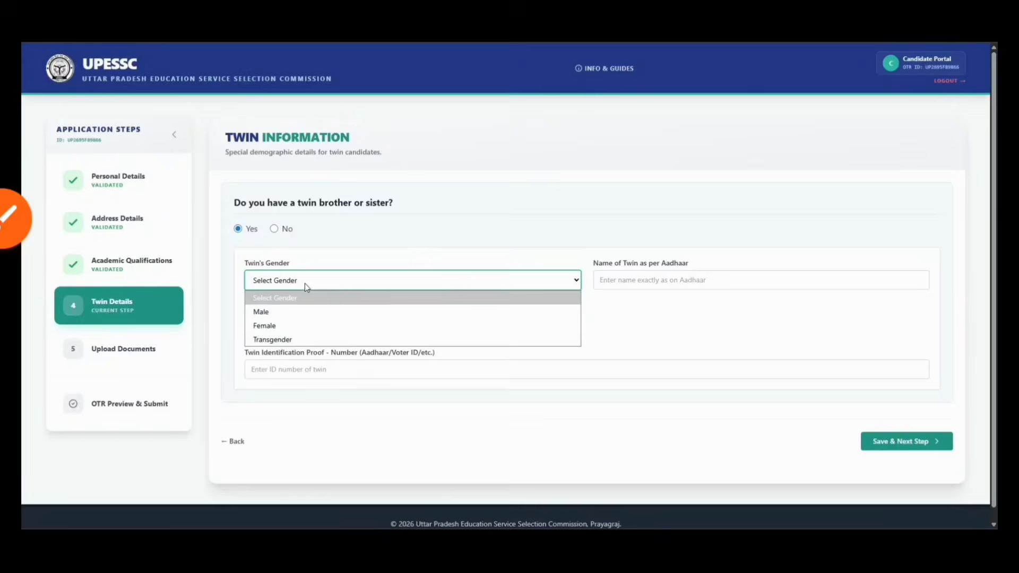
left_click(273, 229)
Save the twin details and upload the passport photograph and signature image
left_click(898, 298)
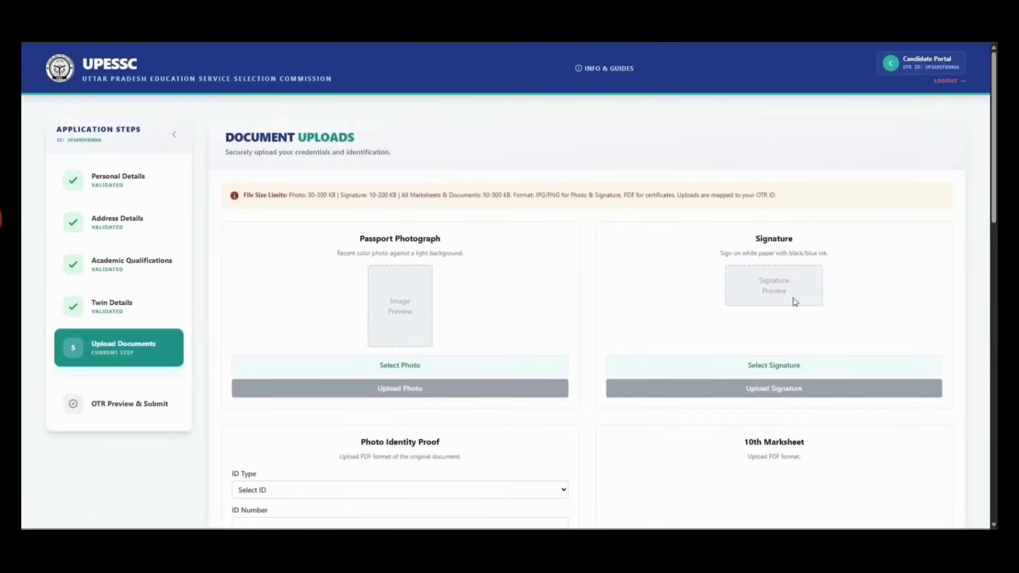
scroll(523, 272, "down", 1)
left_click(404, 320)
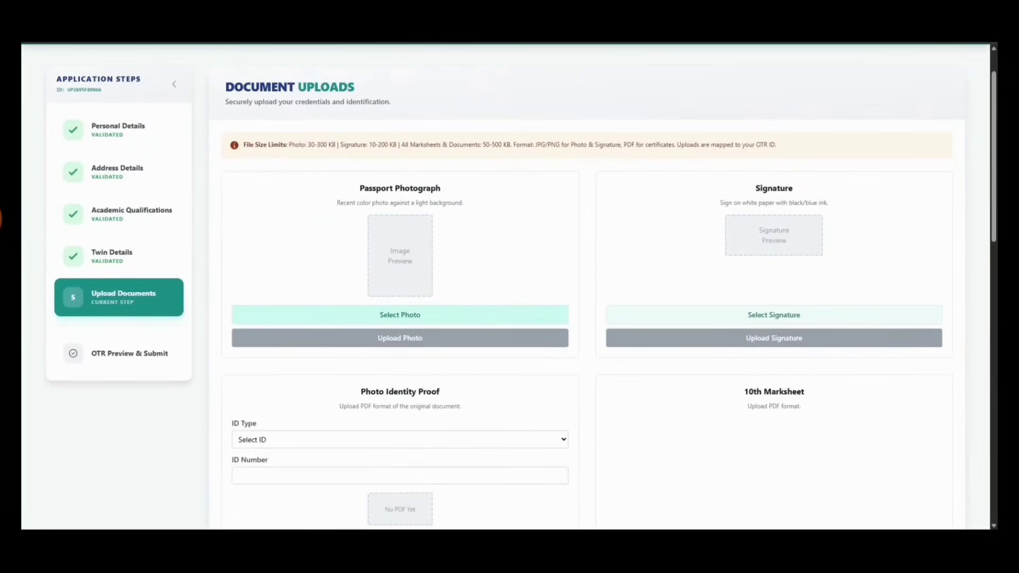
left_click(423, 338)
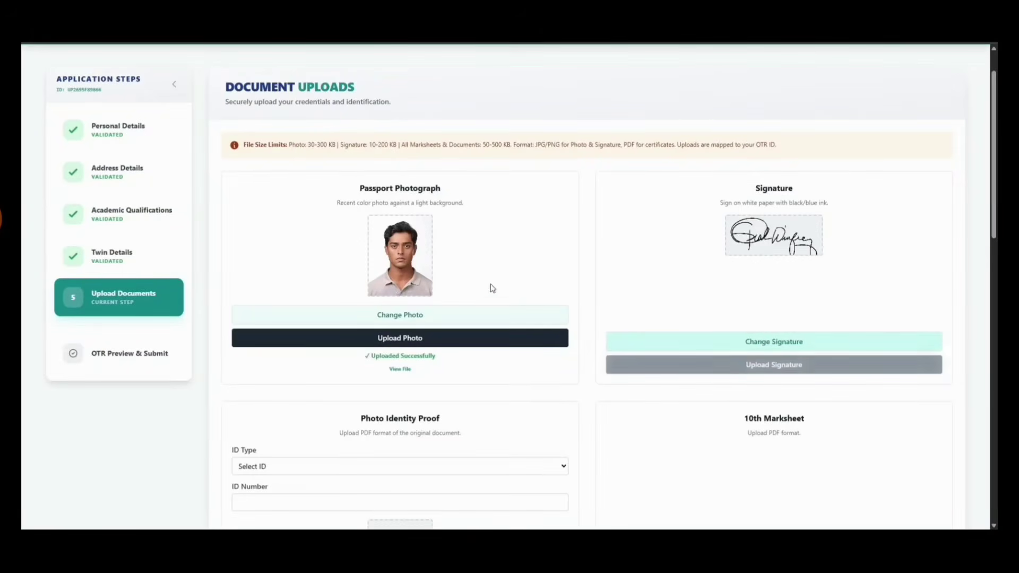
left_click(732, 365)
Pick Driving License as the identity proof type in the ID Type list
scroll(557, 361, "down", 1)
scroll(558, 361, "down", 1)
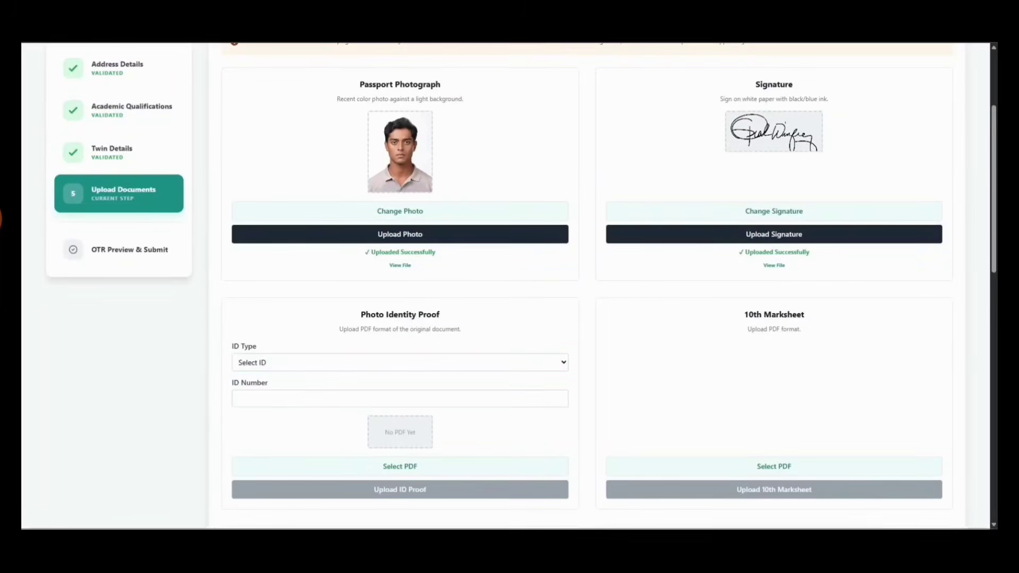
left_click(276, 364)
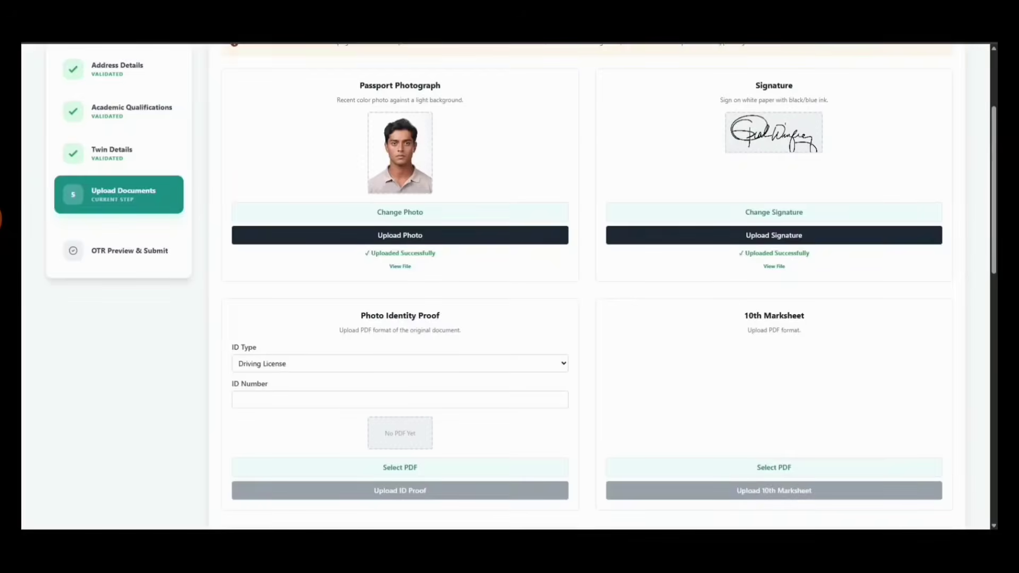
left_click(2, 219)
left_click_drag(285, 415, 293, 410)
Set the ID type to Aadhaar Card, enter the Aadhaar number, and upload the ID proof PDF
left_click(187, 413)
left_click(399, 364)
key("Up")
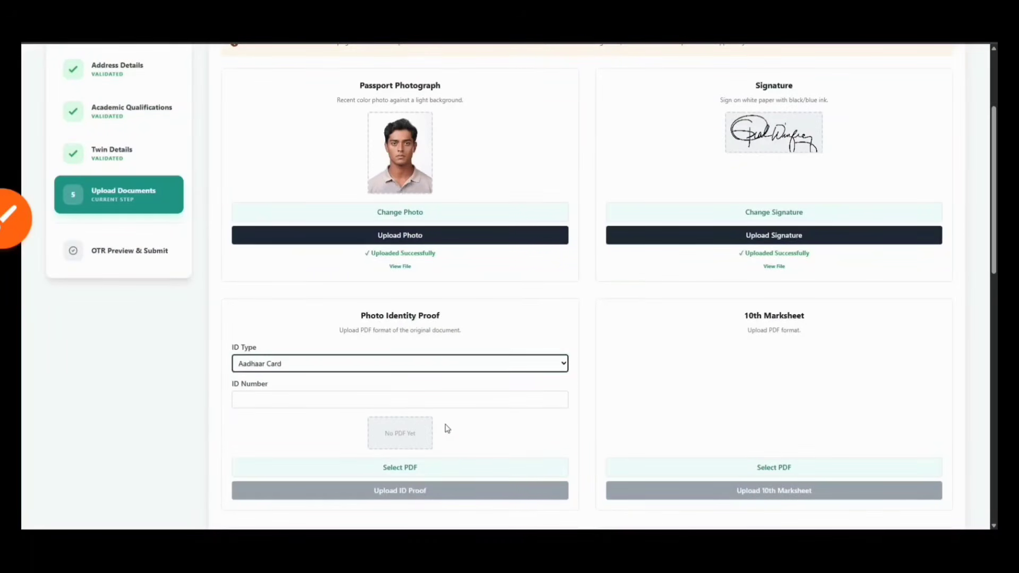
left_click(441, 405)
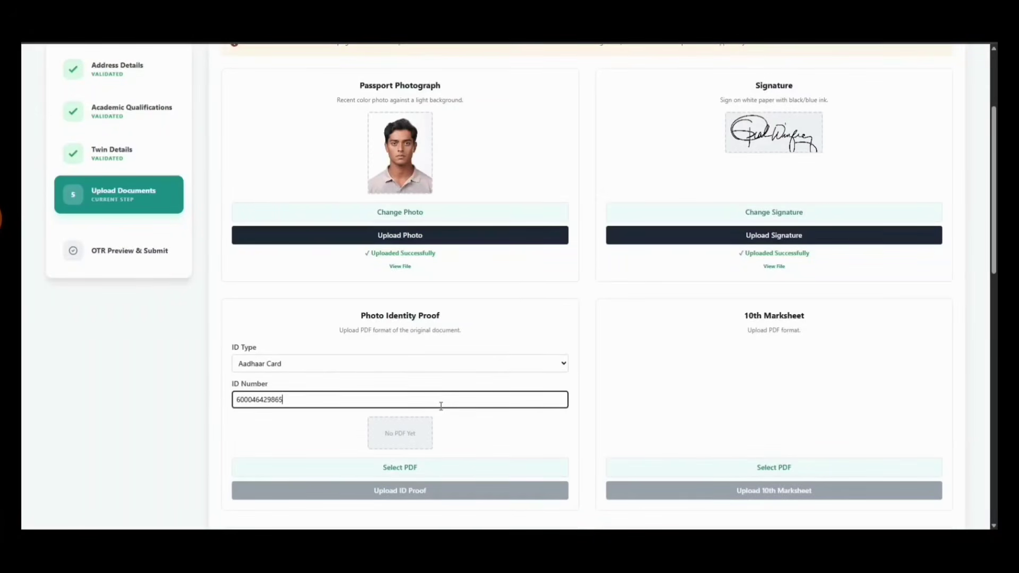
left_click(406, 472)
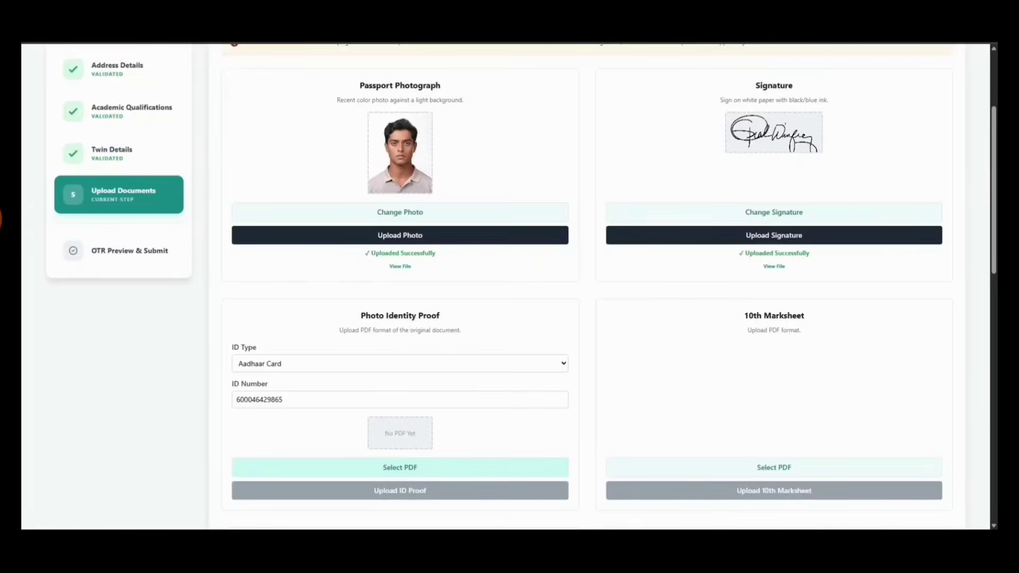
left_click(425, 468)
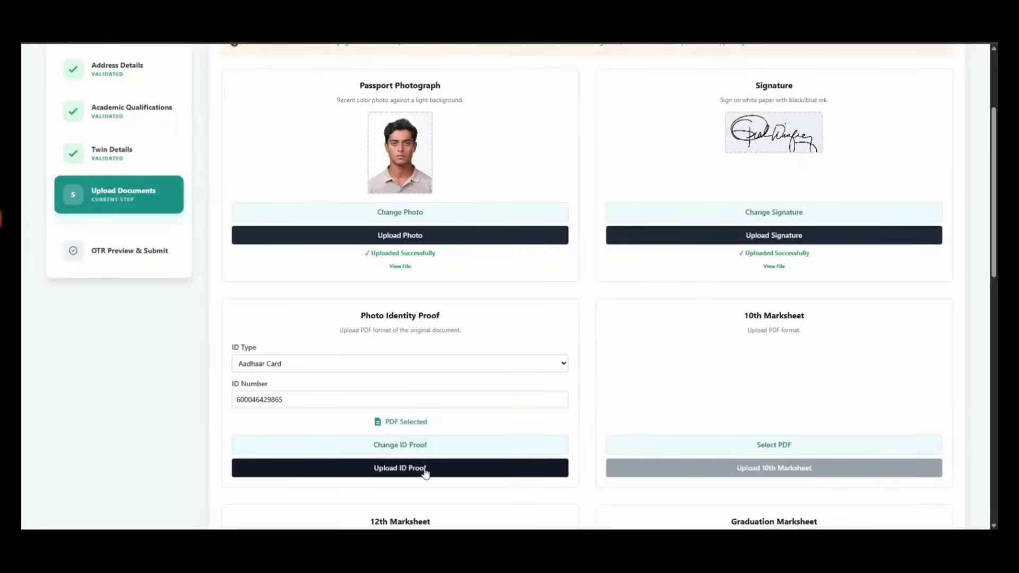
Select and upload the 10th marksheet PDF
scroll(869, 440, "down", 1)
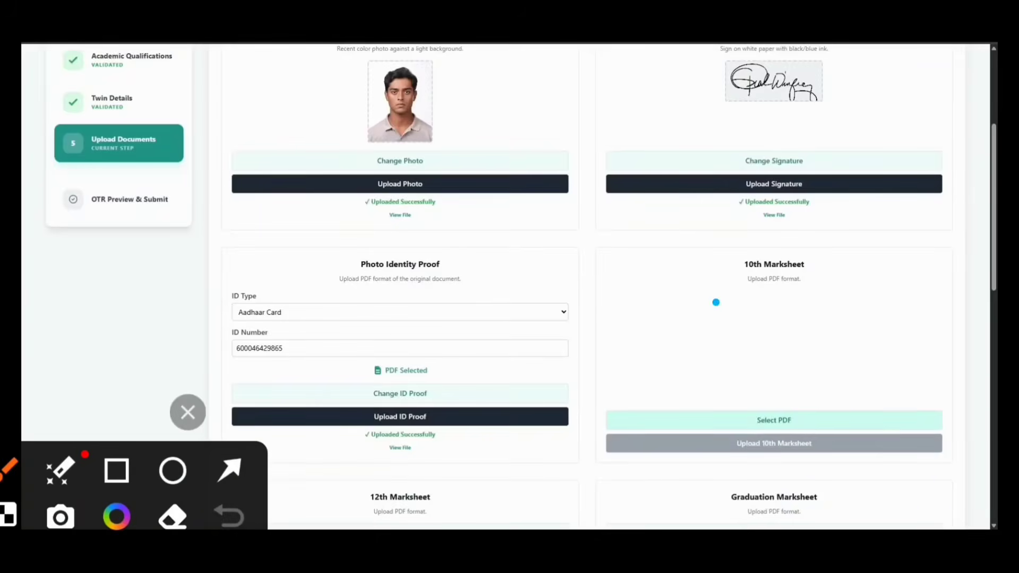
left_click_drag(716, 301, 864, 246)
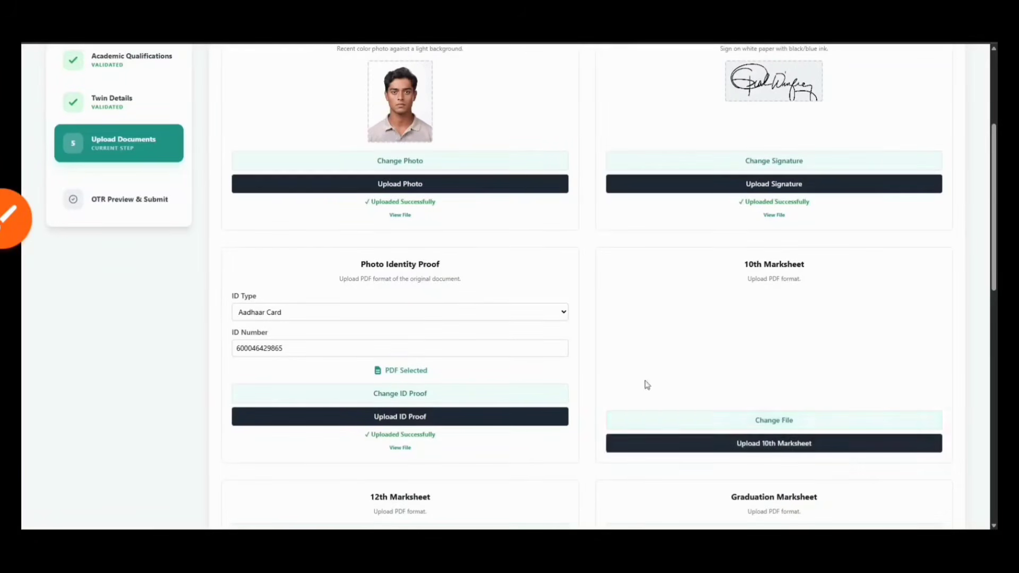
left_click(714, 446)
scroll(648, 378, "down", 1)
scroll(649, 378, "down", 5)
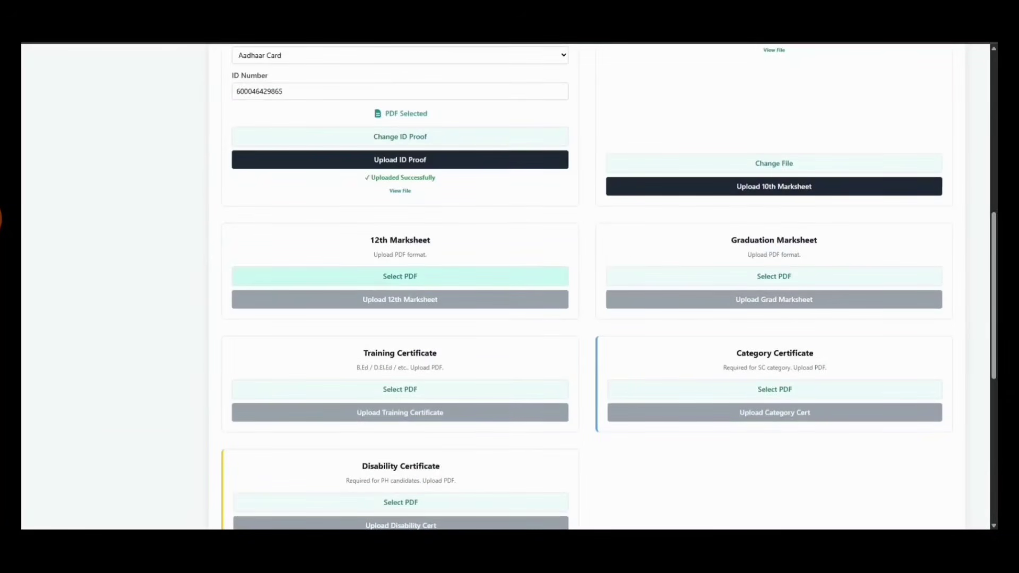
left_click_drag(374, 278, 408, 261)
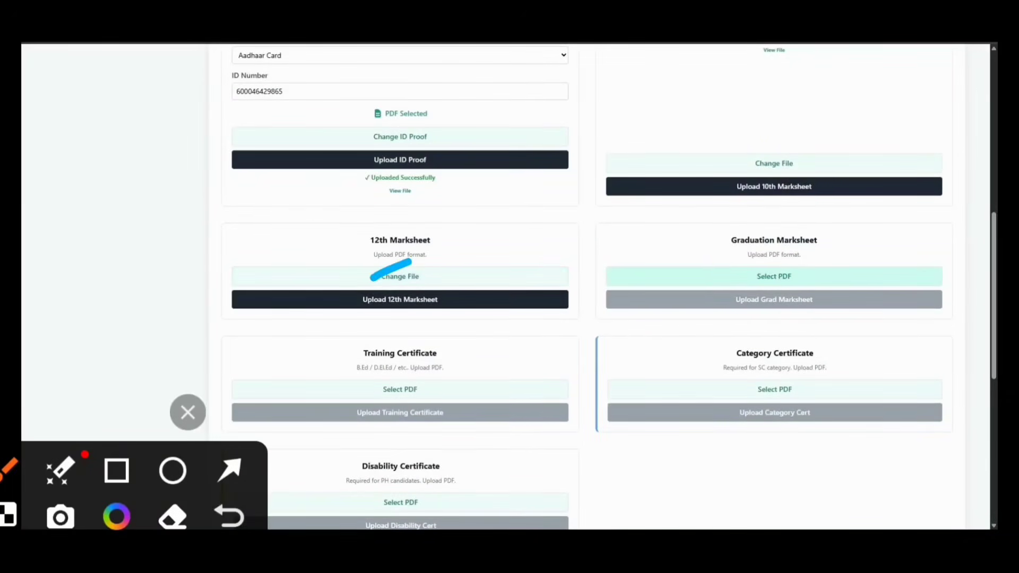
mouse_move(854, 210)
left_mouse_down()
mouse_move(782, 297)
mouse_move(779, 188)
left_mouse_up()
Upload the 12th and graduation marksheets plus the training and category certificates
left_click(188, 412)
left_click(400, 392)
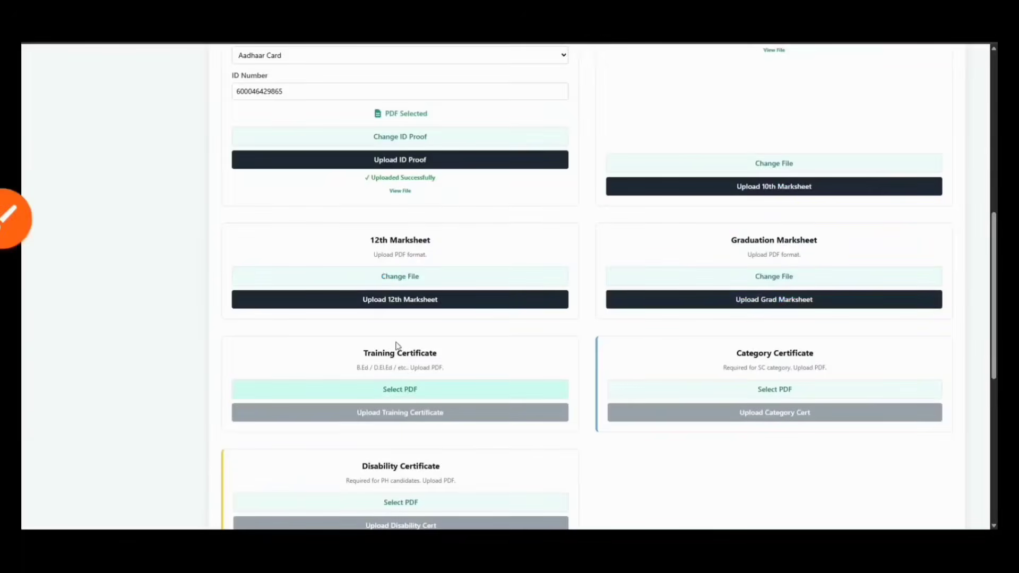
left_click(14, 218)
mouse_move(458, 324)
left_mouse_down()
mouse_move(422, 318)
mouse_move(500, 329)
mouse_move(419, 303)
left_mouse_up()
left_click(673, 390)
left_click(188, 413)
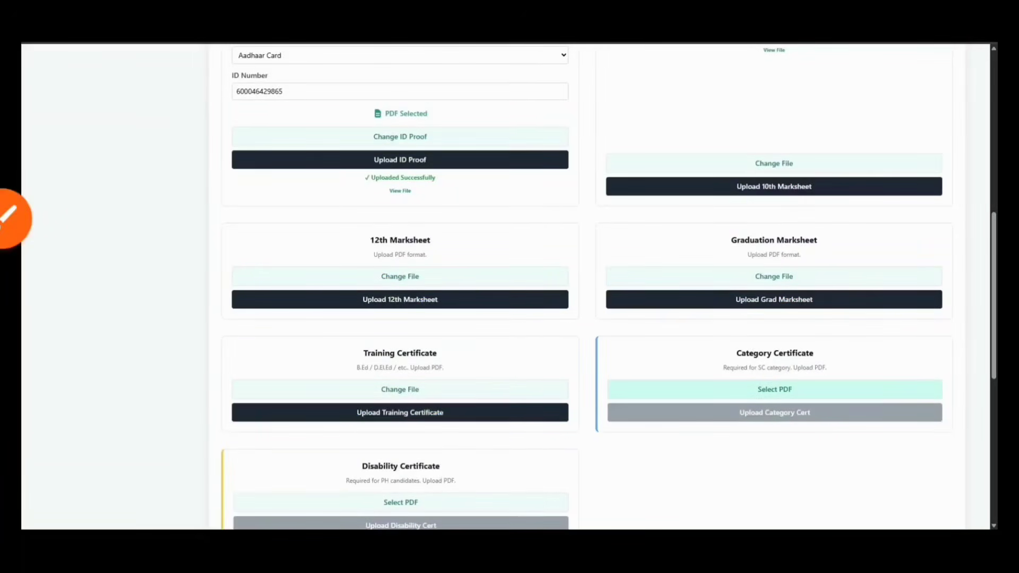
left_click(611, 301)
left_click(453, 332)
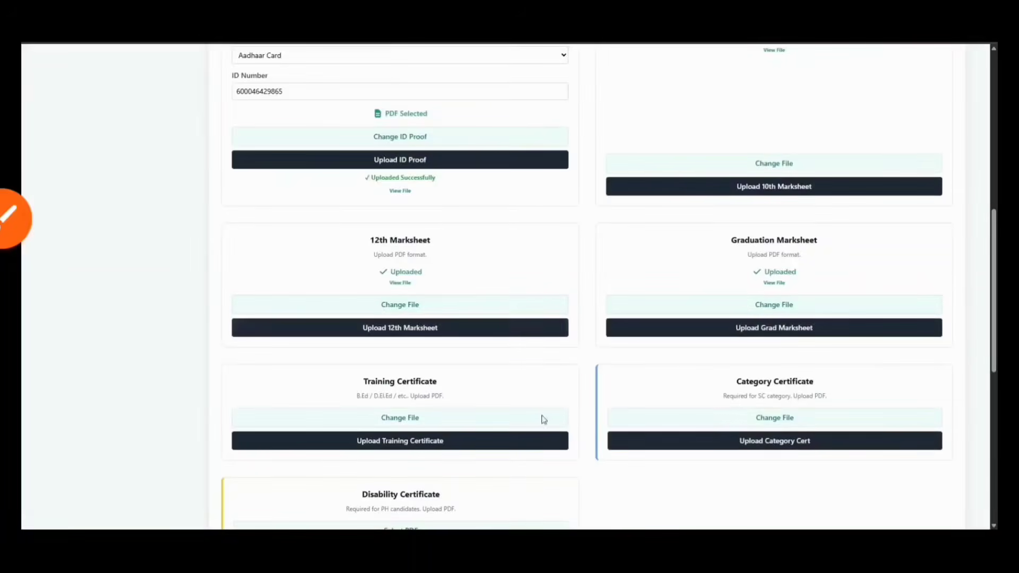
left_click(626, 441)
left_click(523, 469)
Upload the disability certificate PDF
scroll(403, 371, "down", 5)
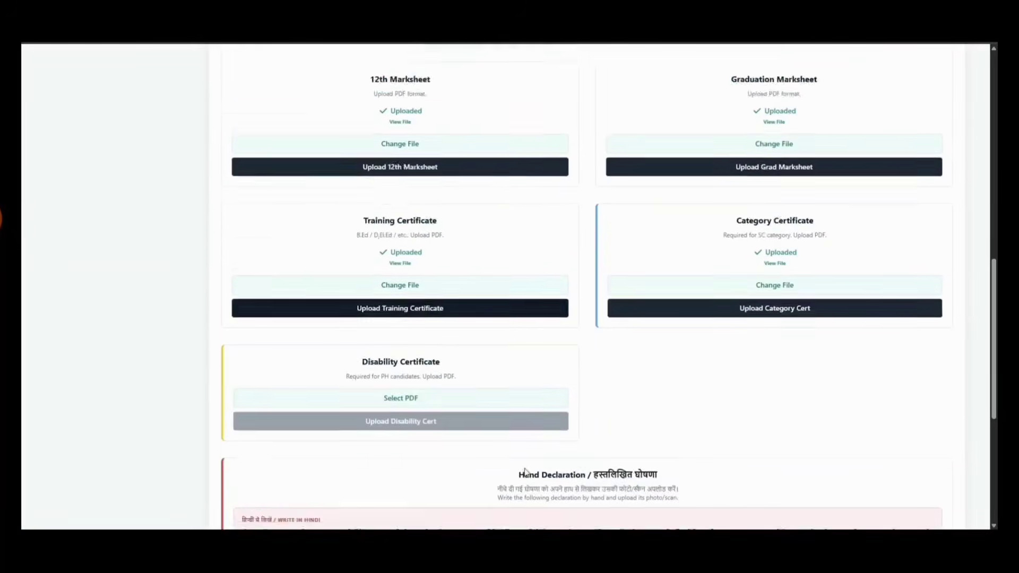
left_click(1, 219)
left_click_drag(343, 217, 362, 205)
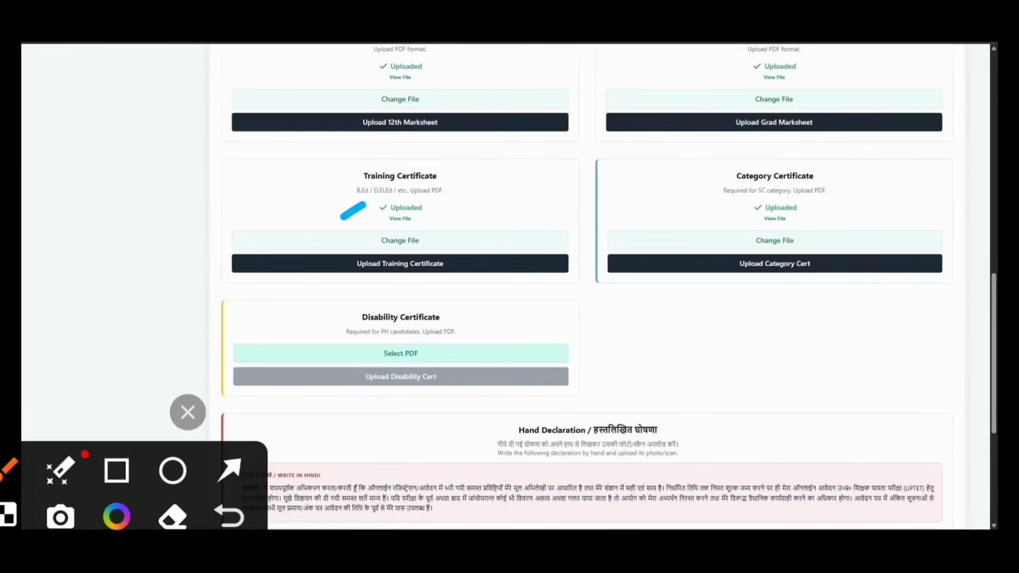
mouse_move(876, 151)
left_mouse_down()
mouse_move(754, 273)
mouse_move(878, 166)
left_mouse_up()
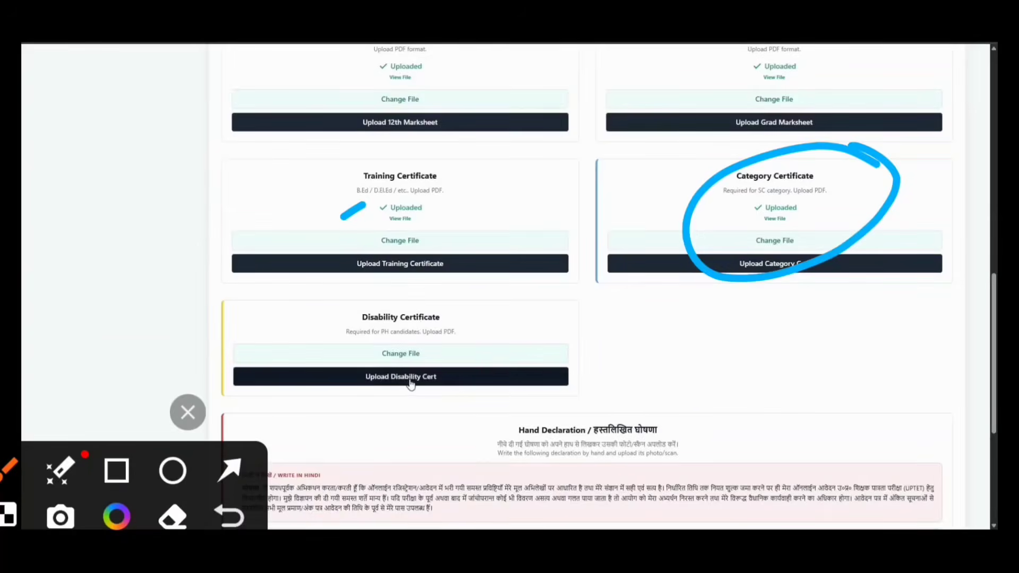
left_click(410, 378)
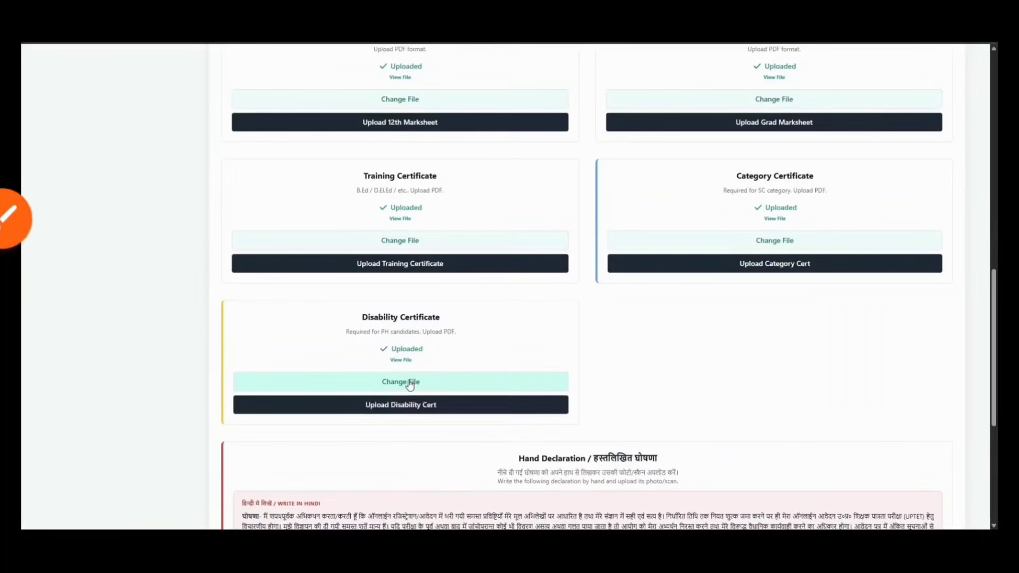
left_click(8, 218)
scroll(472, 349, "down", 4)
mouse_move(399, 291)
left_mouse_down()
mouse_move(509, 316)
mouse_move(445, 286)
mouse_move(481, 272)
left_mouse_up()
left_click(187, 412)
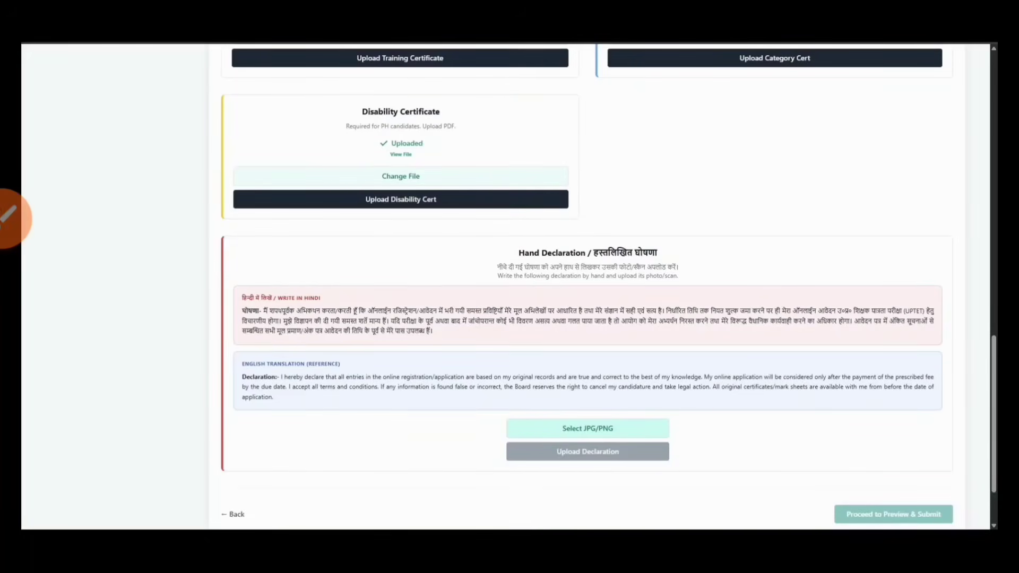
Upload the handwritten declaration image and proceed to the profile preview
left_click(619, 431)
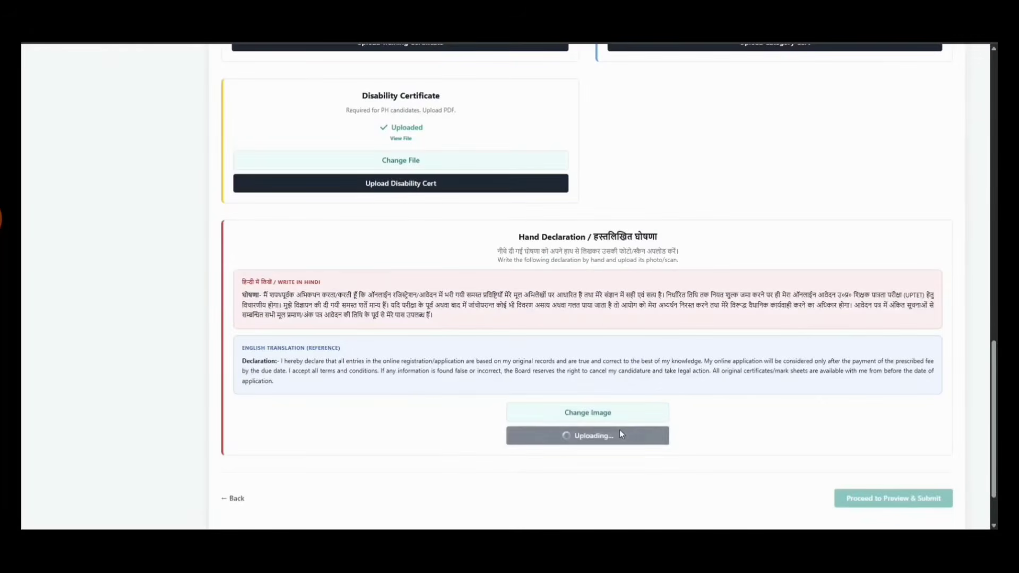
scroll(851, 432, "down", 2)
left_click(852, 431)
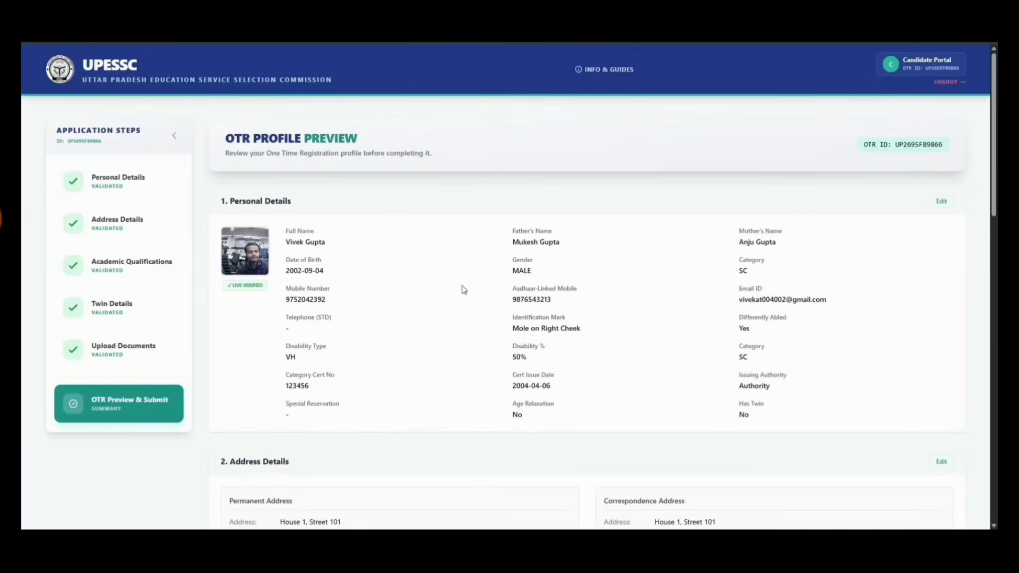
Scroll through the OTR profile preview down to the final declaration
scroll(464, 290, "down", 5)
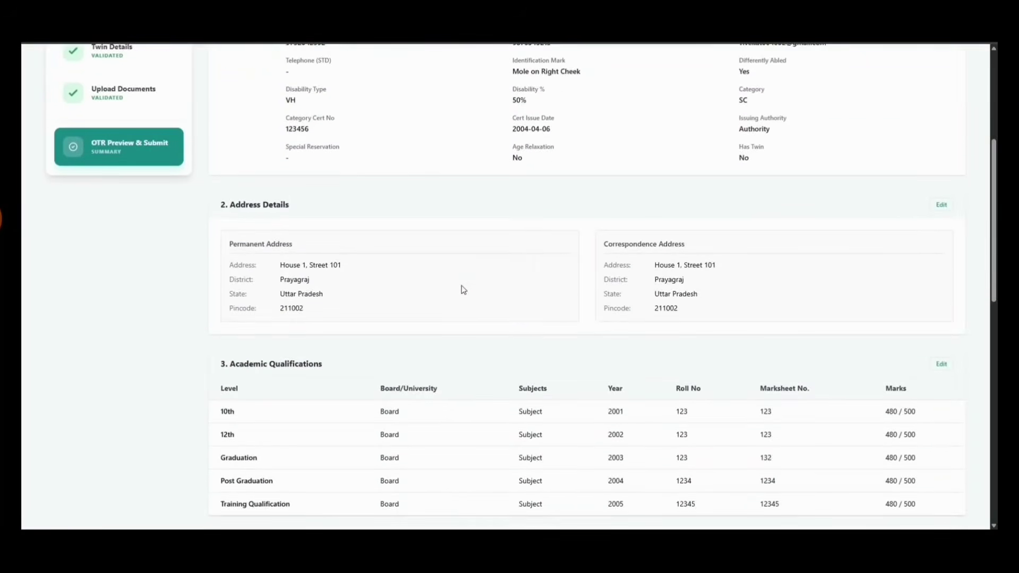
scroll(463, 289, "down", 6)
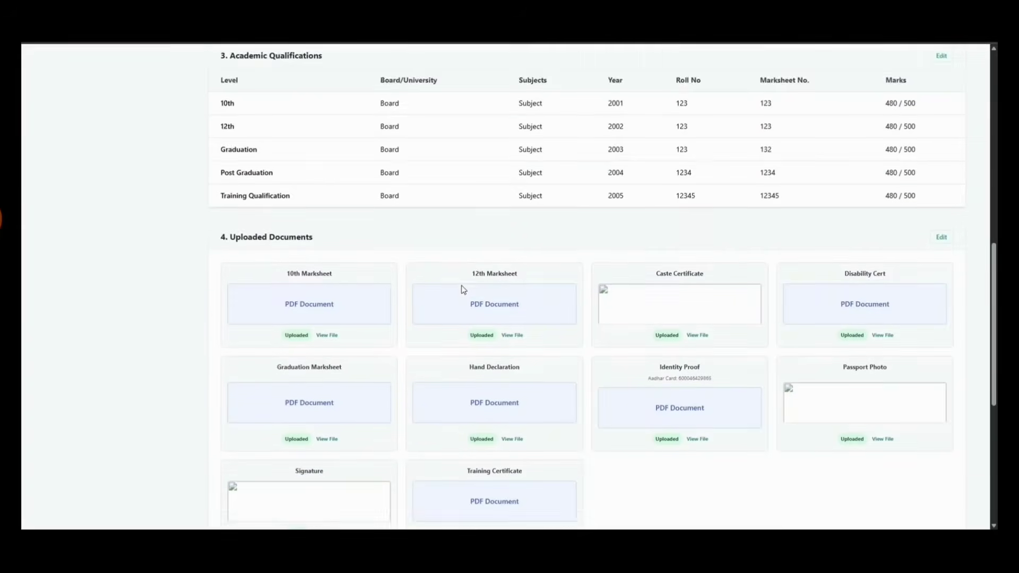
scroll(461, 286, "down", 5)
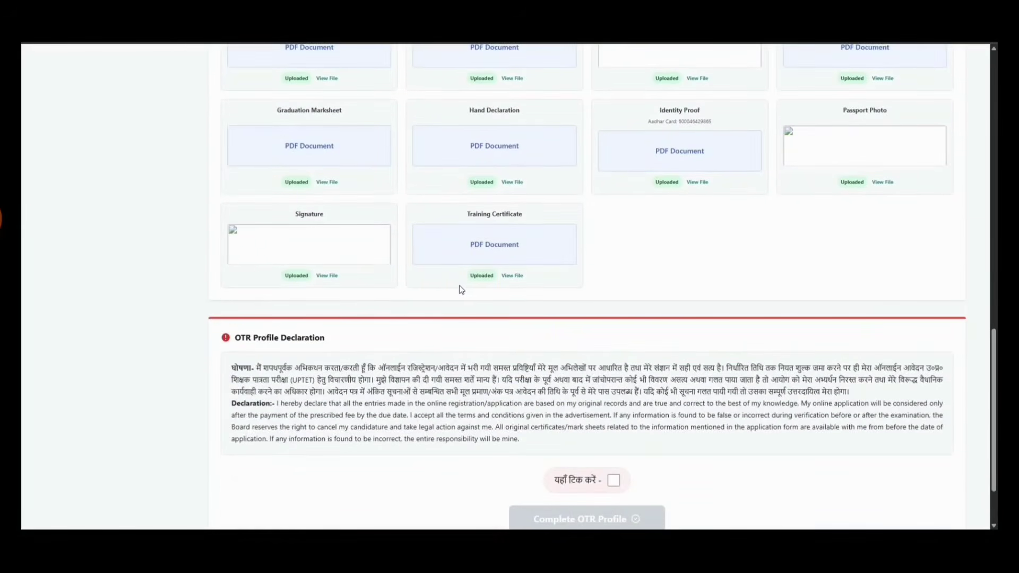
scroll(460, 287, "up", 1)
scroll(459, 282, "down", 3)
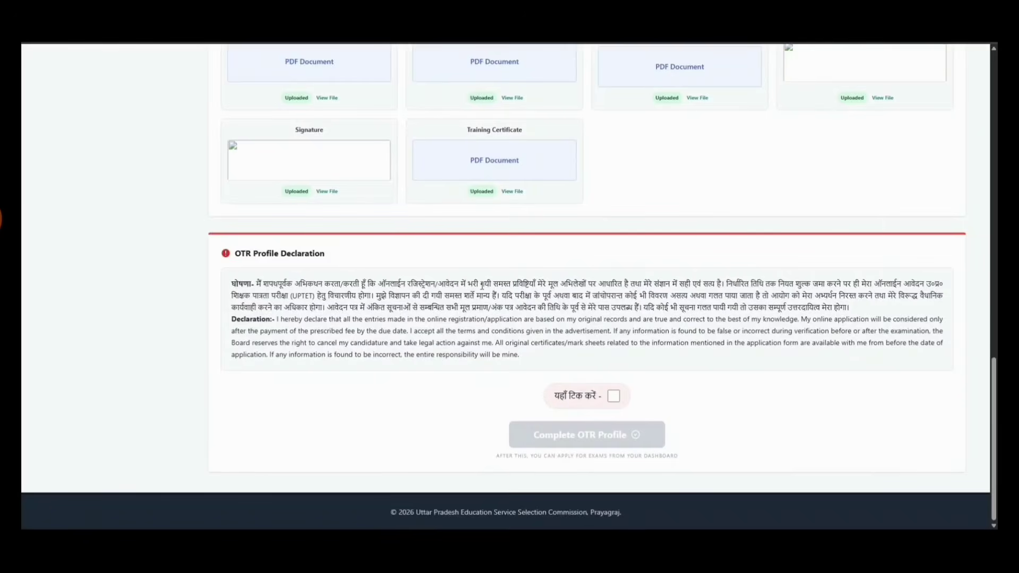
Confirm the declaration, submit the OTR profile, and review its completion checklist
left_click(613, 396)
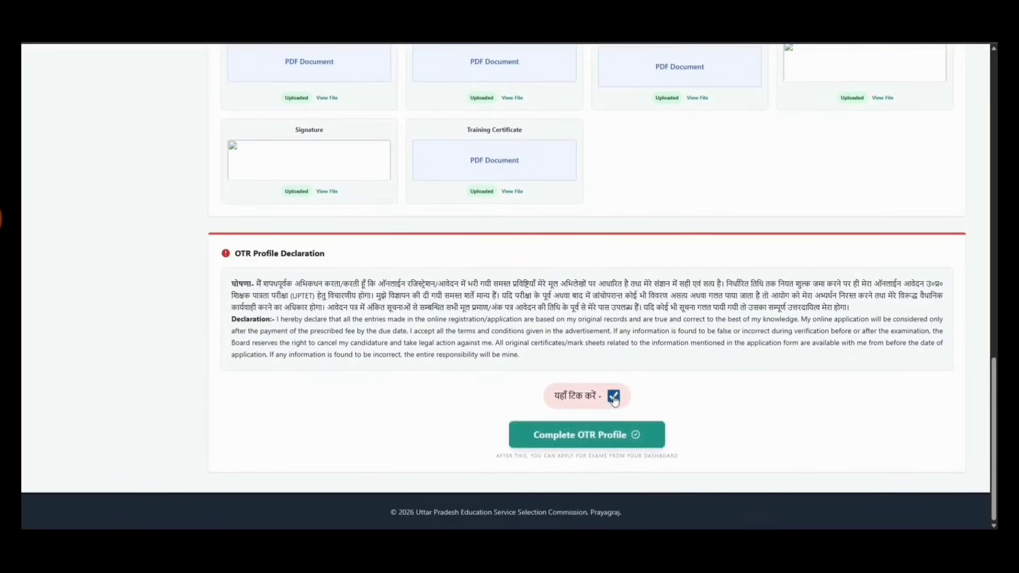
left_click(586, 439)
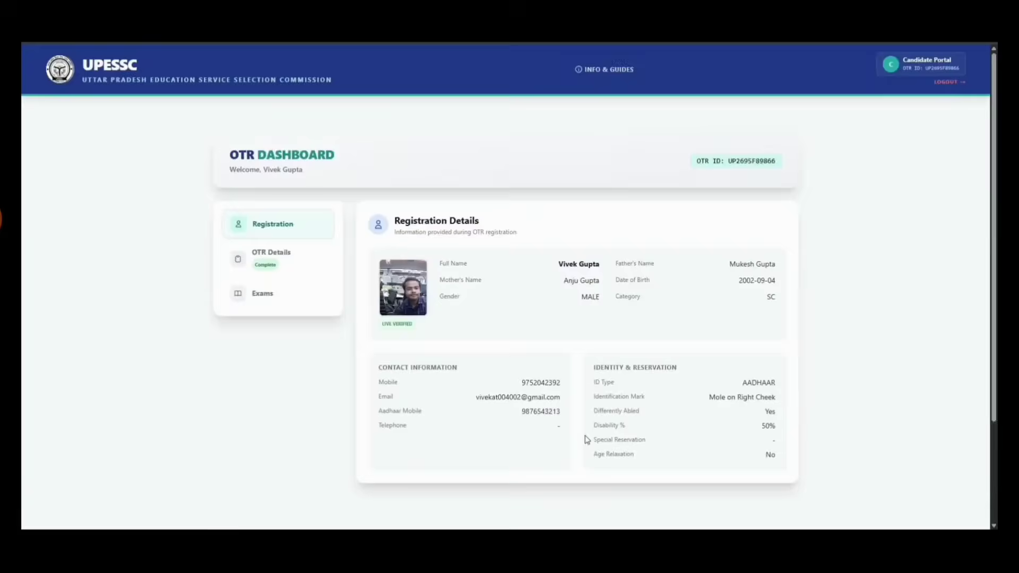
left_click(276, 268)
scroll(502, 296, "down", 3)
scroll(505, 297, "up", 1)
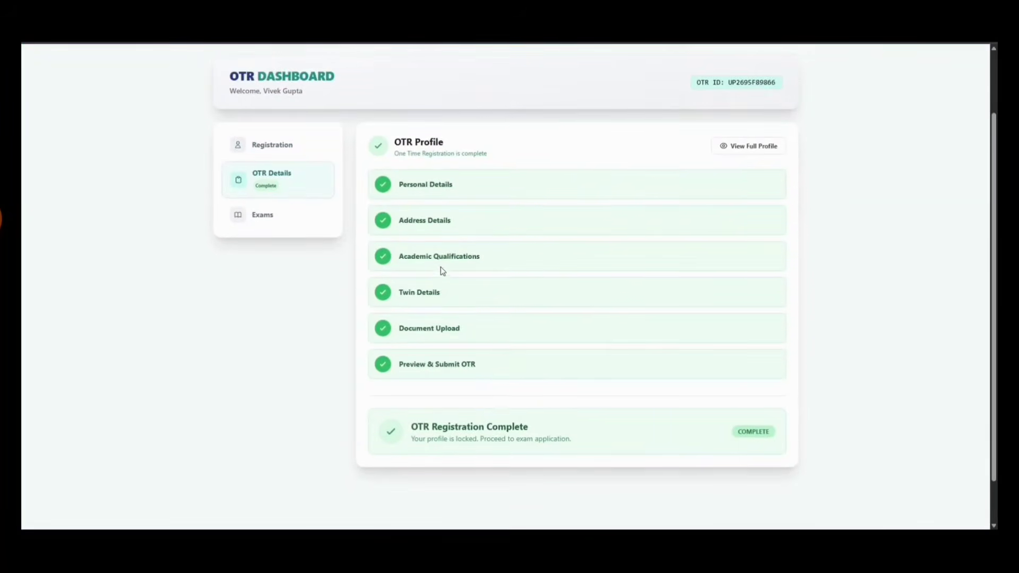
Open the available exams list and start the UPTET 2026 application
left_click(257, 215)
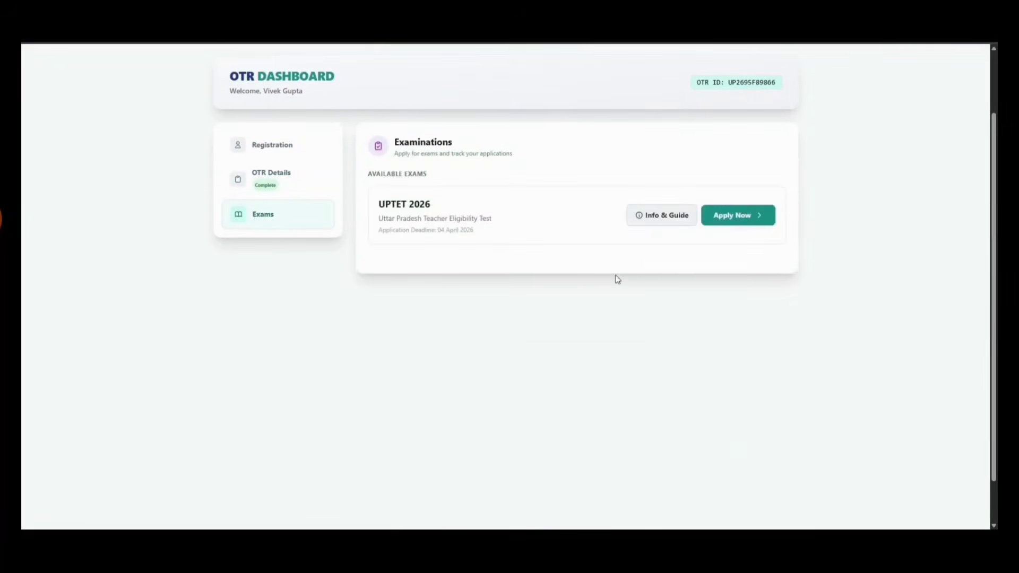
scroll(690, 278, "up", 1)
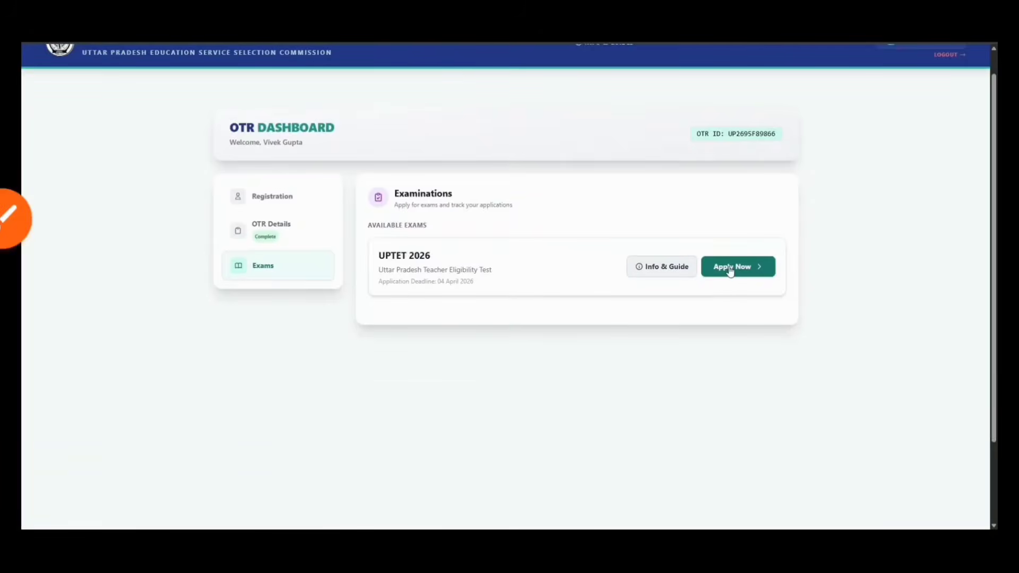
left_click(730, 269)
Apply for Paper-I: Primary (Class 1-5)
left_click(403, 300)
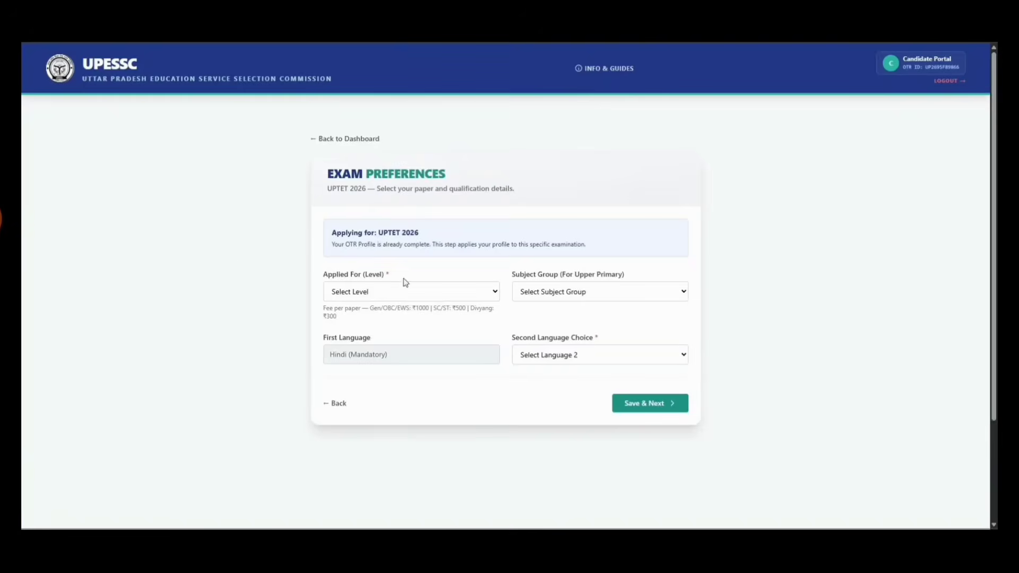
left_click(410, 291)
left_click(411, 322)
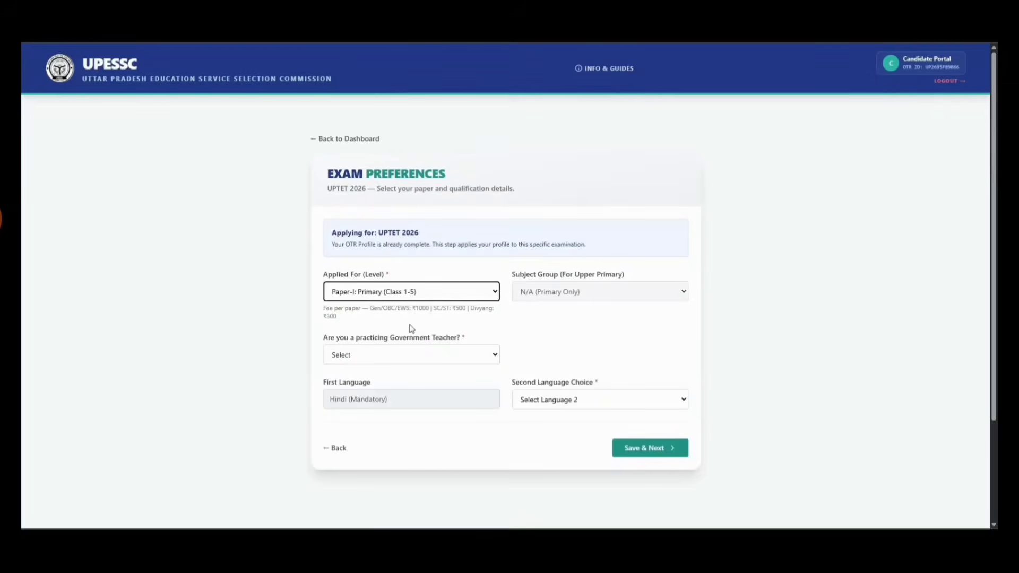
scroll(428, 318, "down", 1)
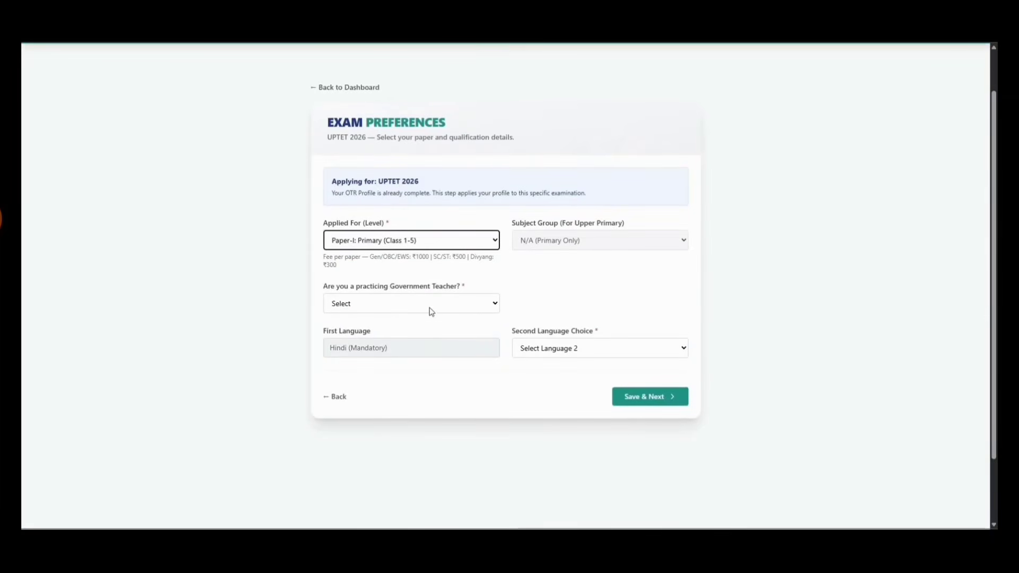
Set the practicing Government Teacher answer to No
left_click(416, 301)
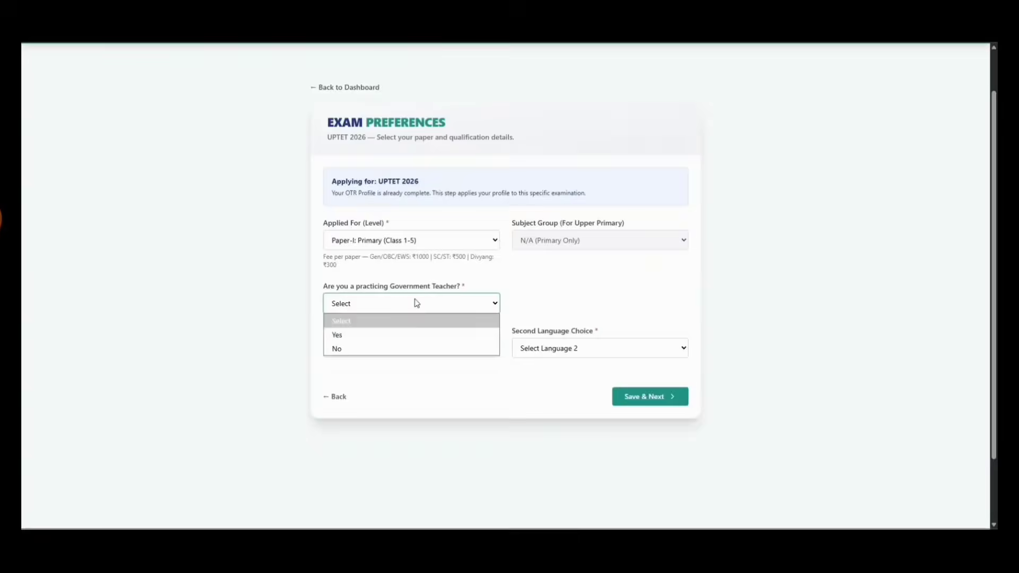
left_click(408, 334)
scroll(402, 332, "down", 1)
left_click(400, 332)
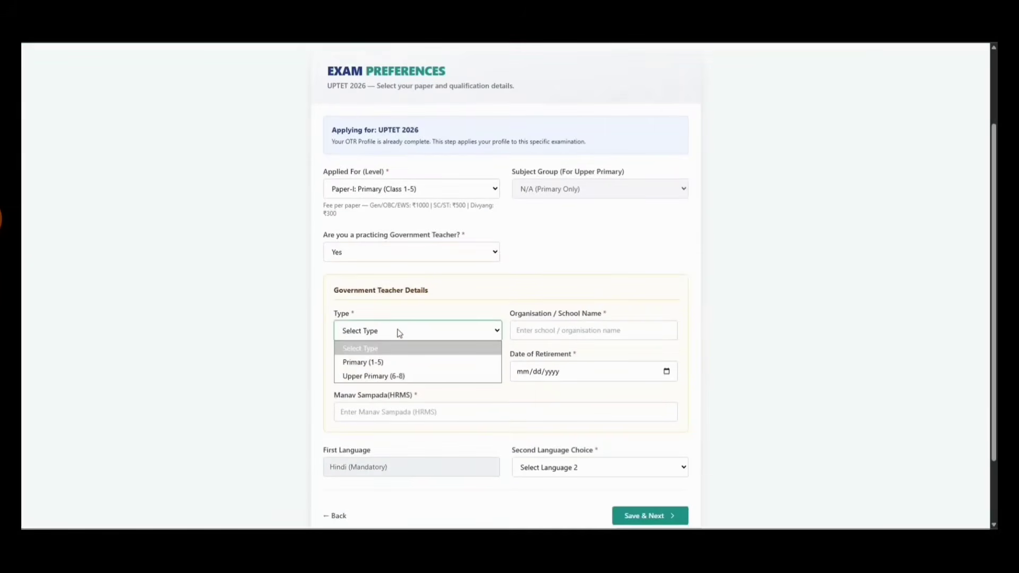
key("Tab")
left_click(470, 371)
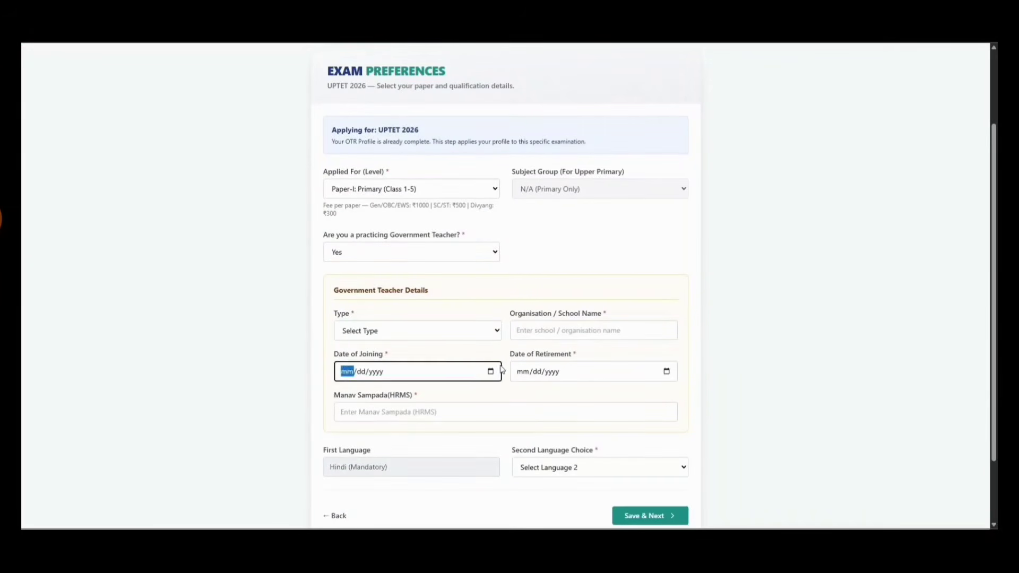
left_click(532, 370)
left_click(471, 410)
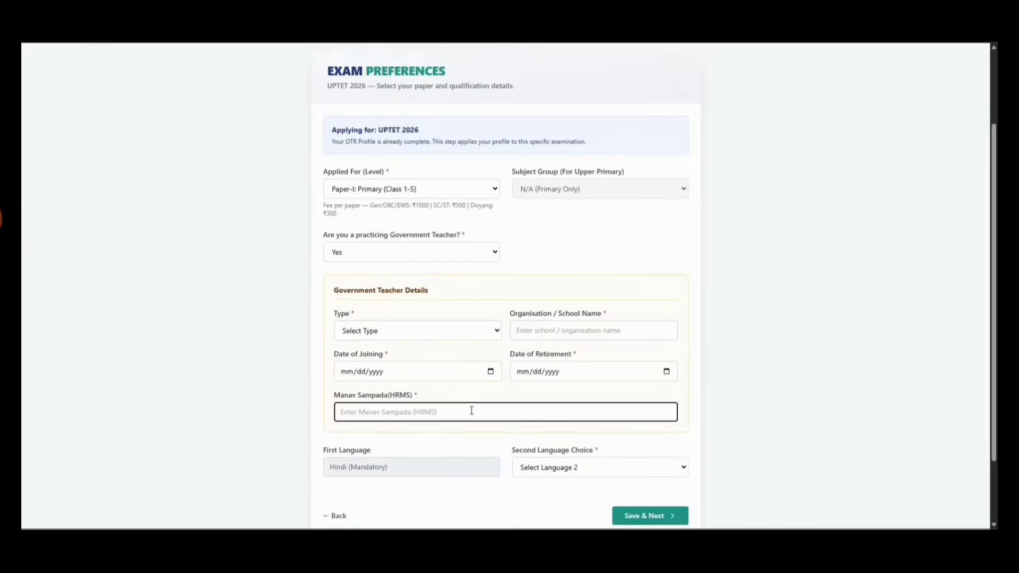
left_click(410, 254)
left_click(405, 291)
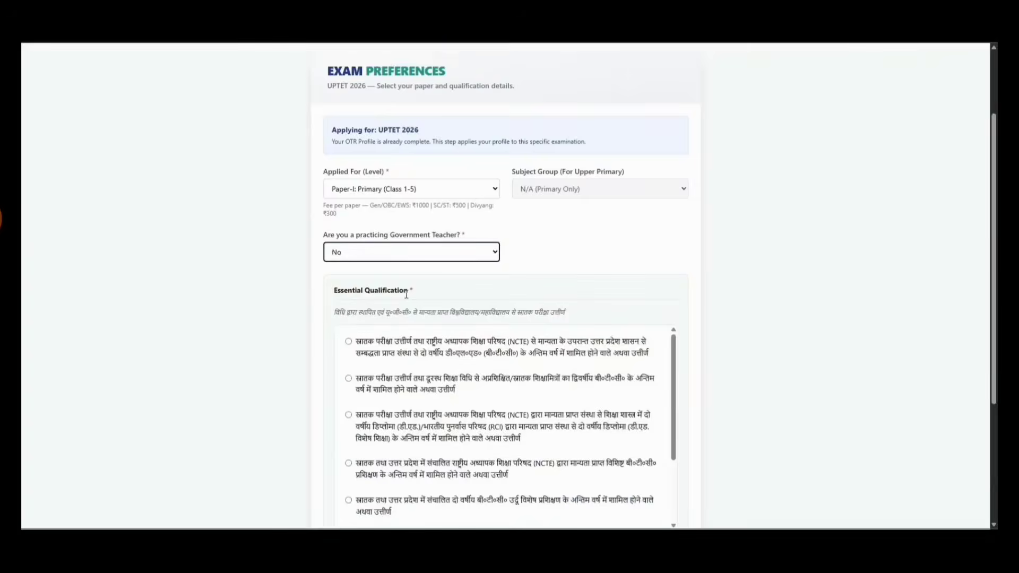
Enter 'Board' as university, status Passed, graduation date 01/04/2001
scroll(403, 344, "down", 5)
left_click(391, 404)
type("B")
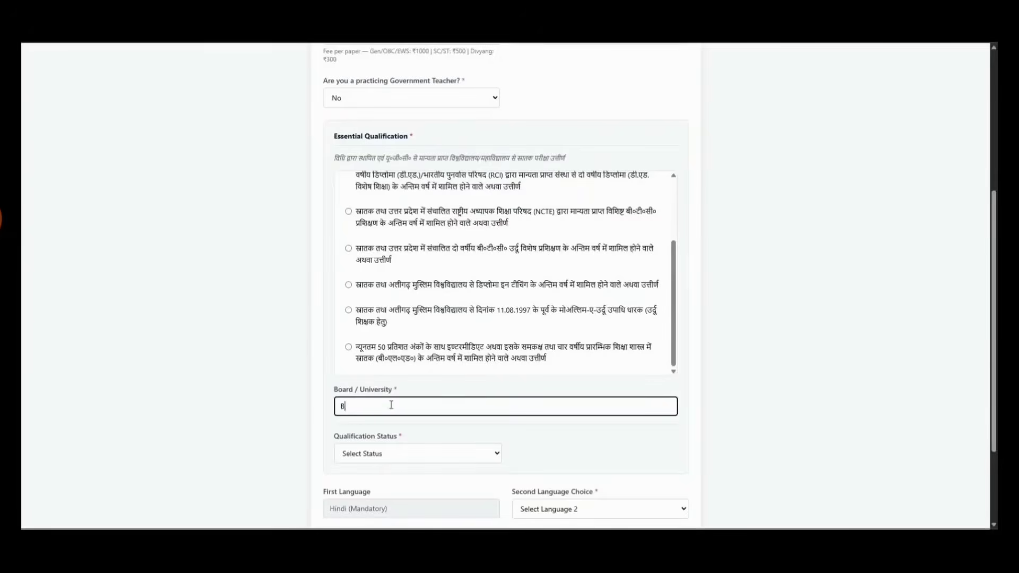
type("oard")
left_click(379, 452)
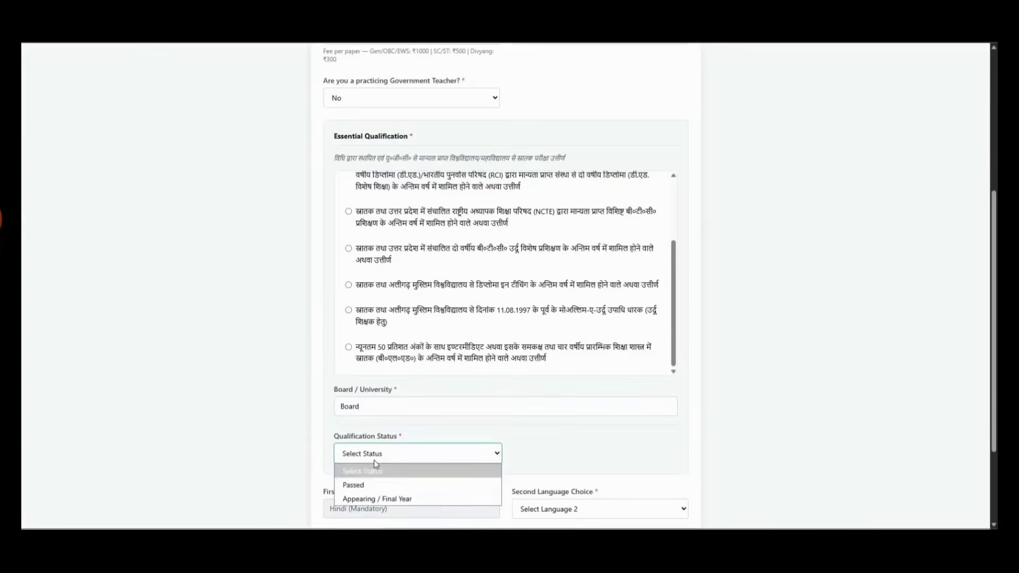
left_click(350, 482)
left_click(570, 453)
type("01/04/2")
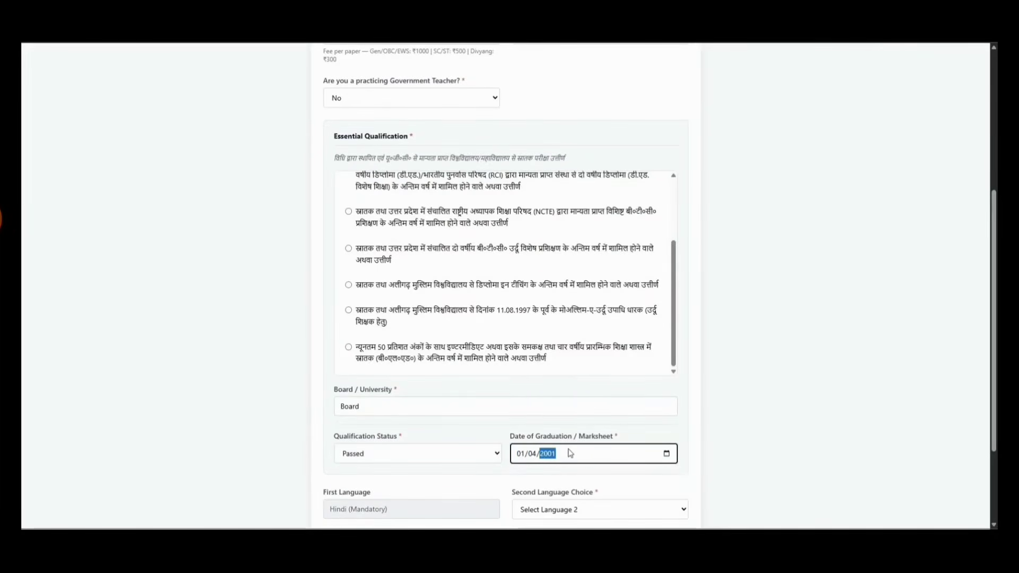
type("001")
Choose English as the second language
scroll(587, 386, "down", 2)
left_click(556, 407)
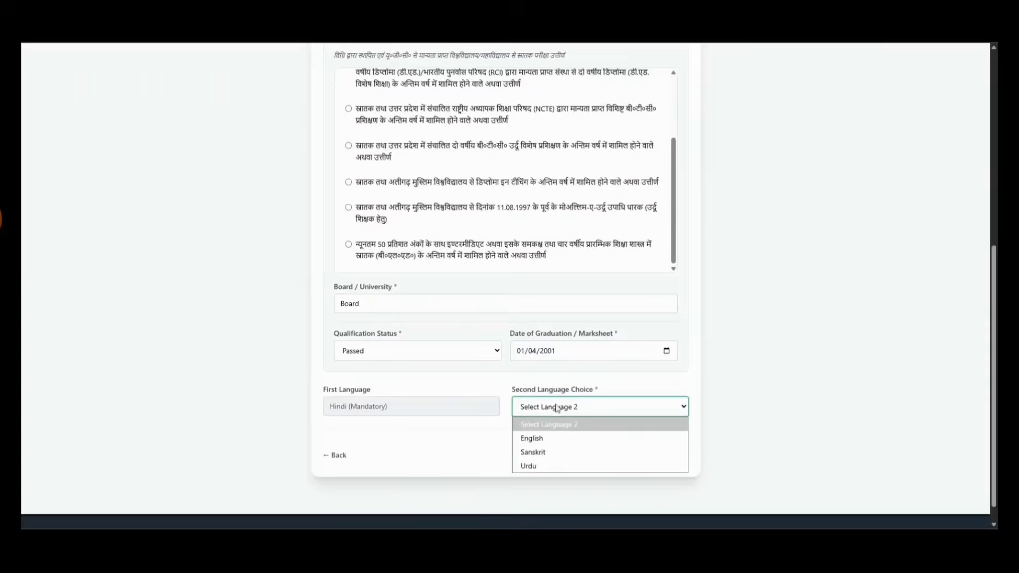
left_click(537, 438)
scroll(688, 285, "up", 4)
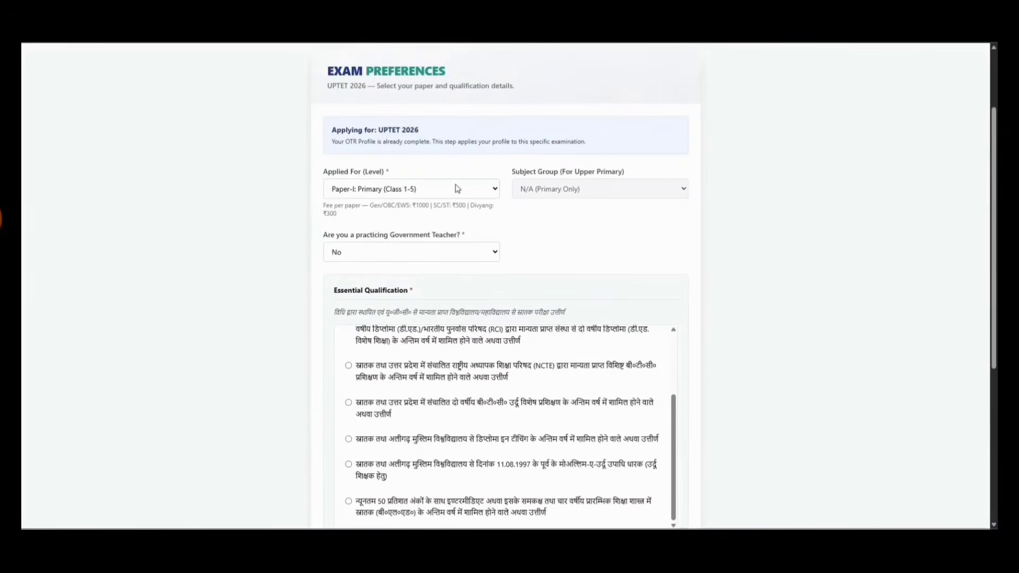
Apply for both Paper-I and Paper-II with the Science & Mathematics subject group
left_click(455, 188)
left_click(344, 246)
left_click(556, 197)
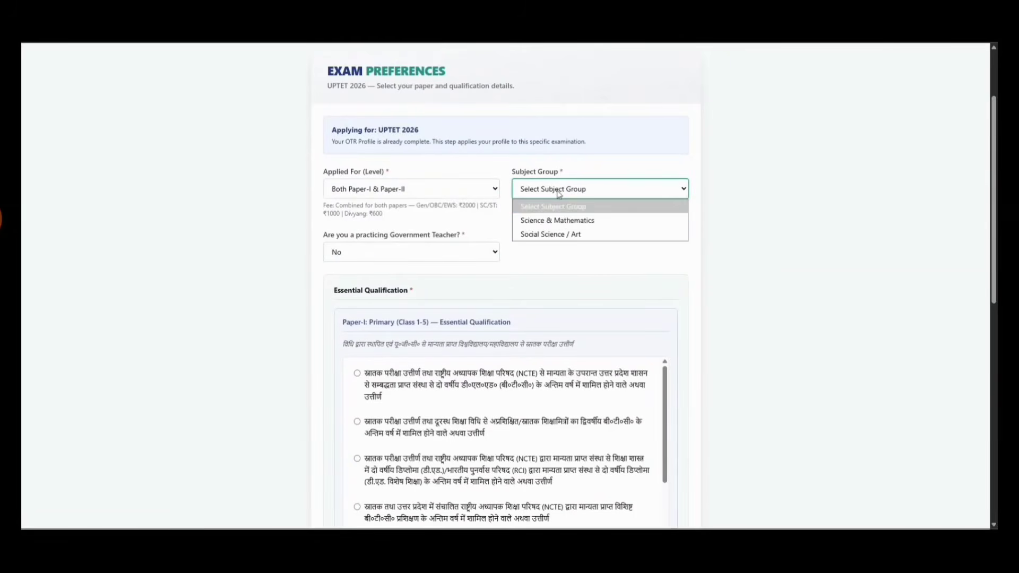
left_click(559, 219)
scroll(560, 233, "down", 3)
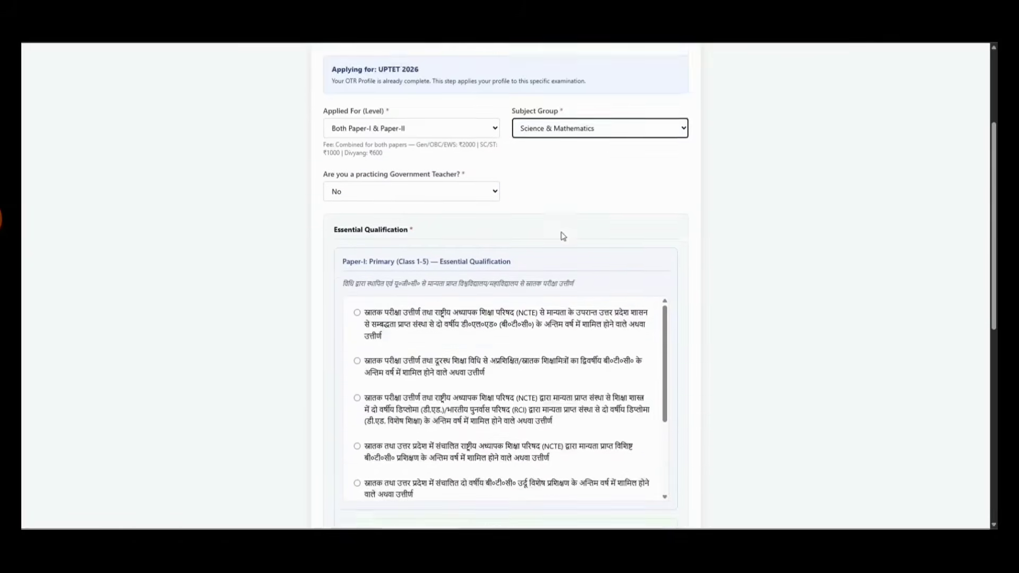
scroll(473, 283, "down", 3)
scroll(473, 283, "up", 3)
scroll(472, 283, "up", 1)
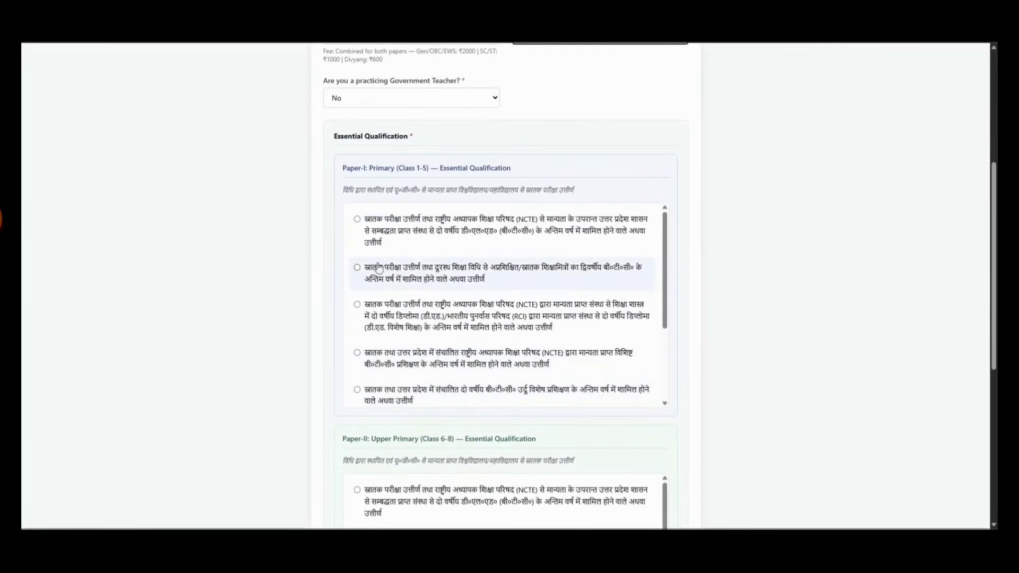
Fill the Paper-I qualification: board 'Board', status Passed, and graduation date
left_click(472, 281)
scroll(798, 386, "down", 2)
scroll(798, 386, "down", 1)
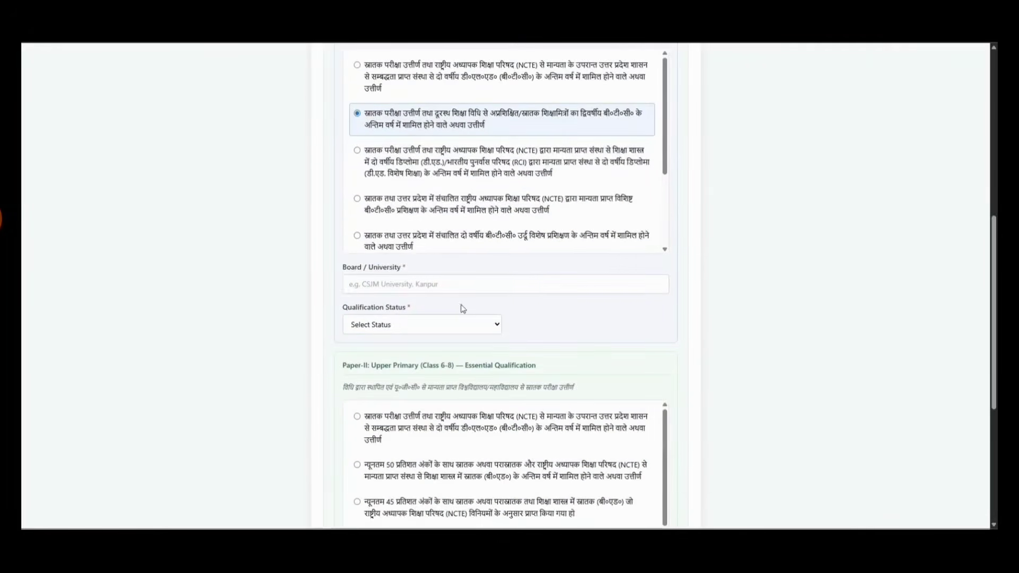
left_click(449, 289)
type("Board")
key("Tab")
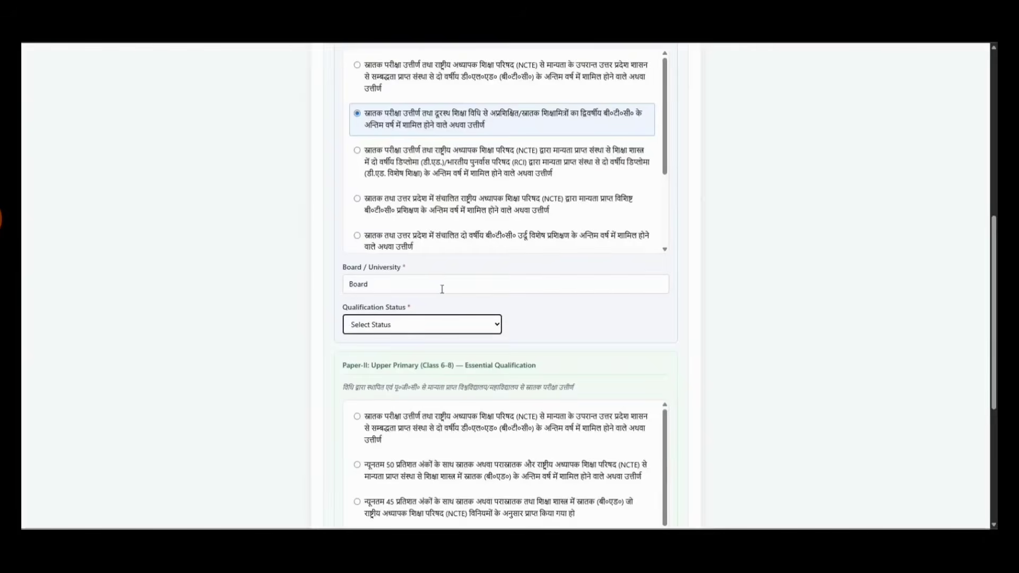
left_click(412, 331)
left_click(391, 358)
left_click(566, 324)
type("04012")
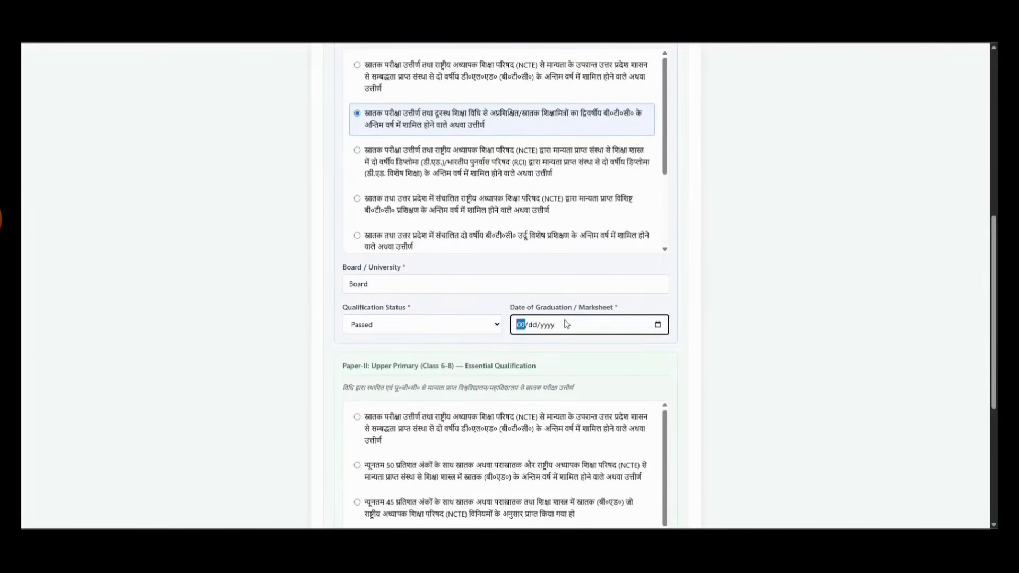
left_click(716, 314)
Pick the four-year B.A.Ed/B.Sc.Ed/B.Ed Paper-II qualification, board 'Board', Appearing / Final Year
scroll(701, 321, "down", 3)
scroll(379, 339, "down", 2)
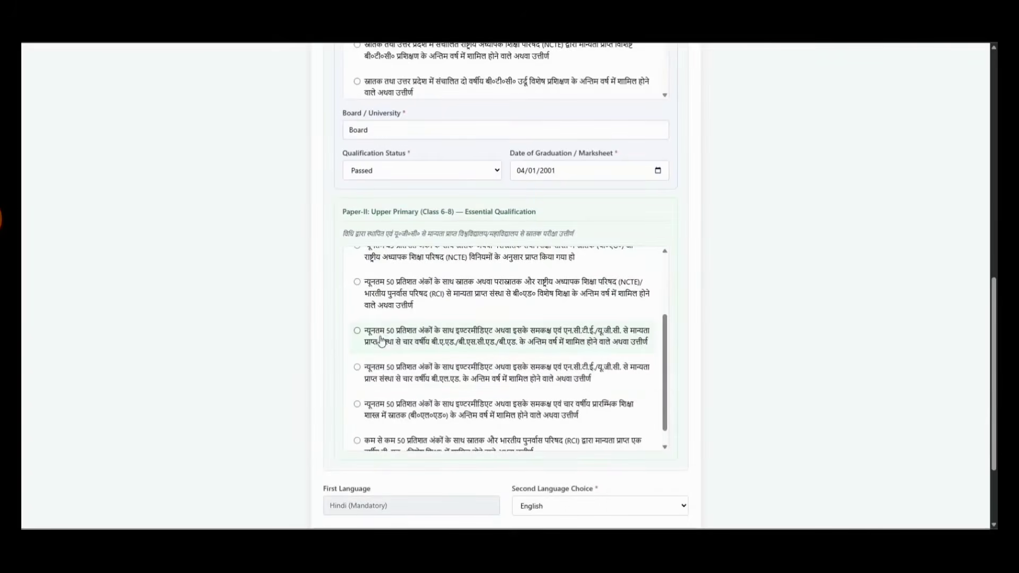
left_click(462, 342)
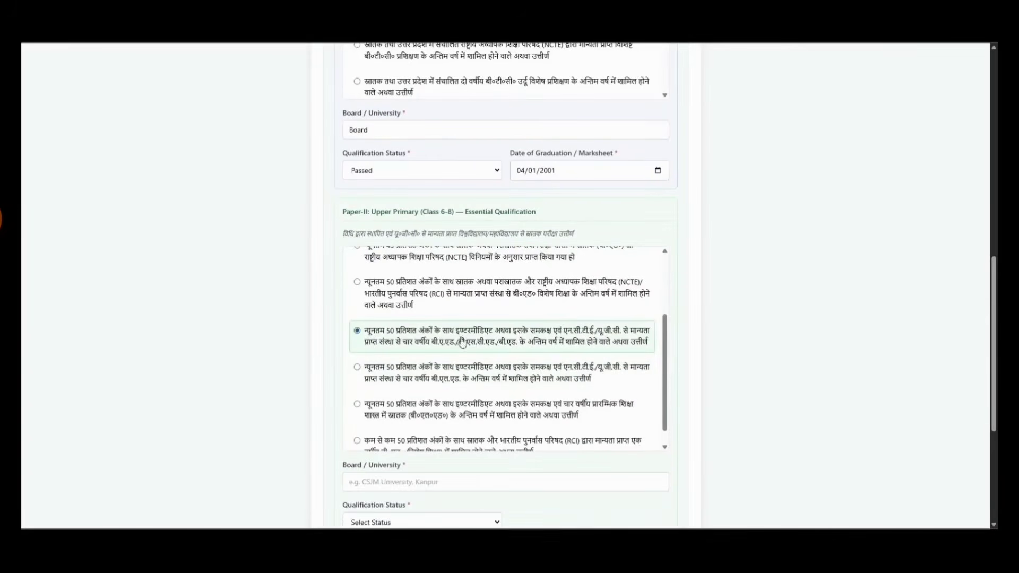
scroll(757, 341, "down", 2)
left_click(530, 381)
type("B")
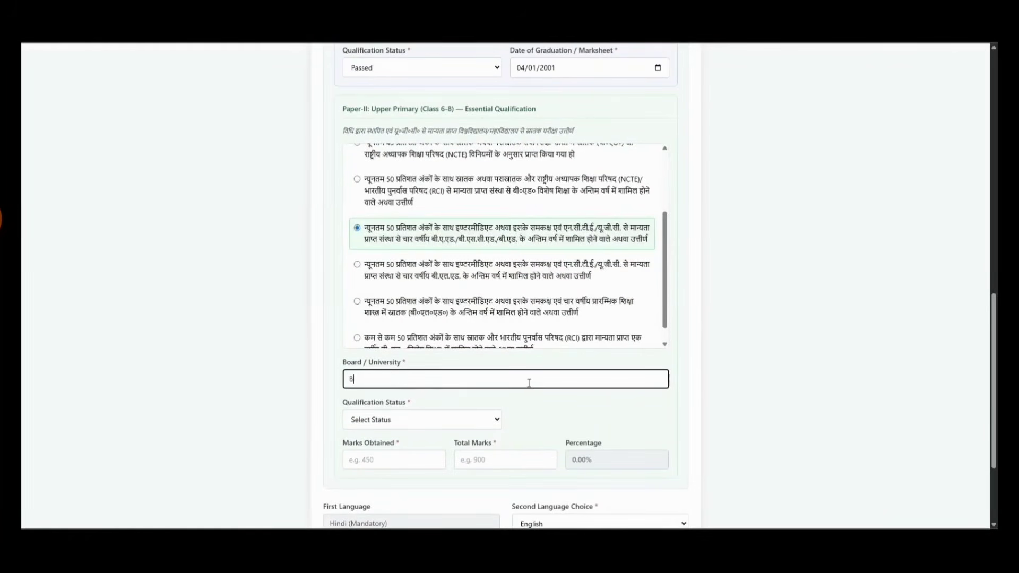
type("oard")
key("Tab")
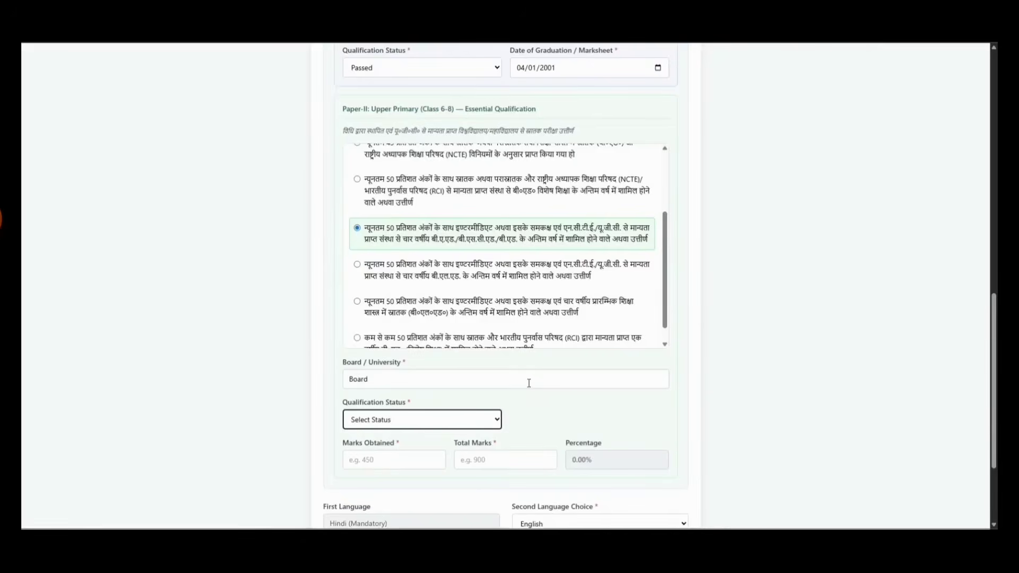
left_click(489, 419)
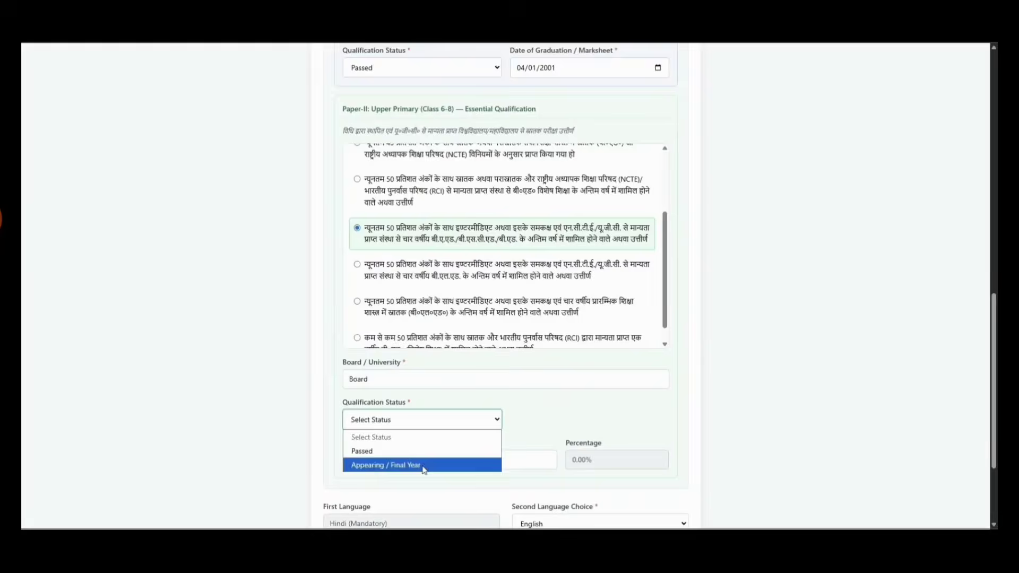
left_click(485, 463)
Enter the Paper-II expected graduation date and marks 480 out of 500
scroll(584, 355, "down", 1)
left_click(586, 369)
type("04012")
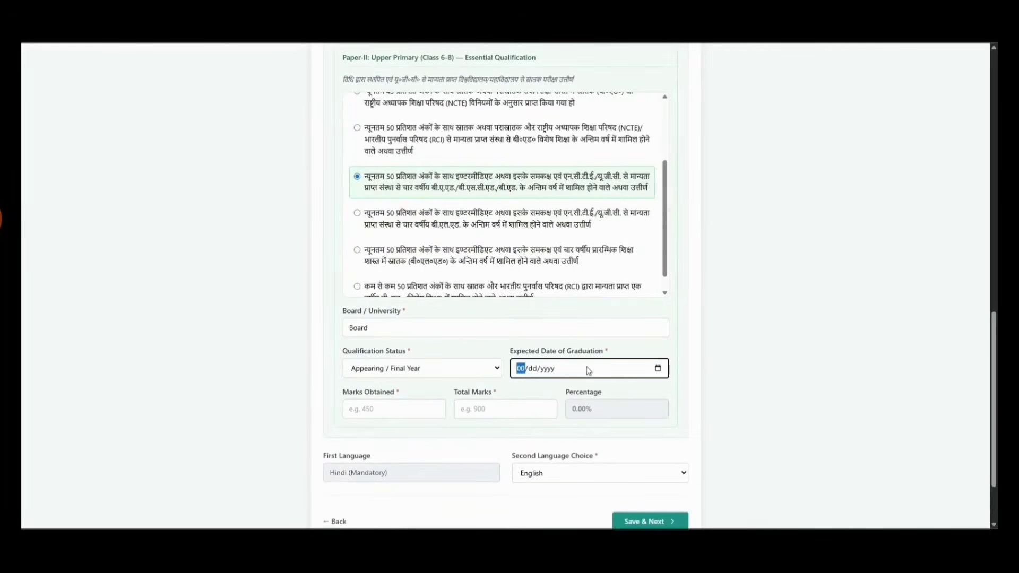
left_click(351, 408)
type("480")
key("Tab")
type("500")
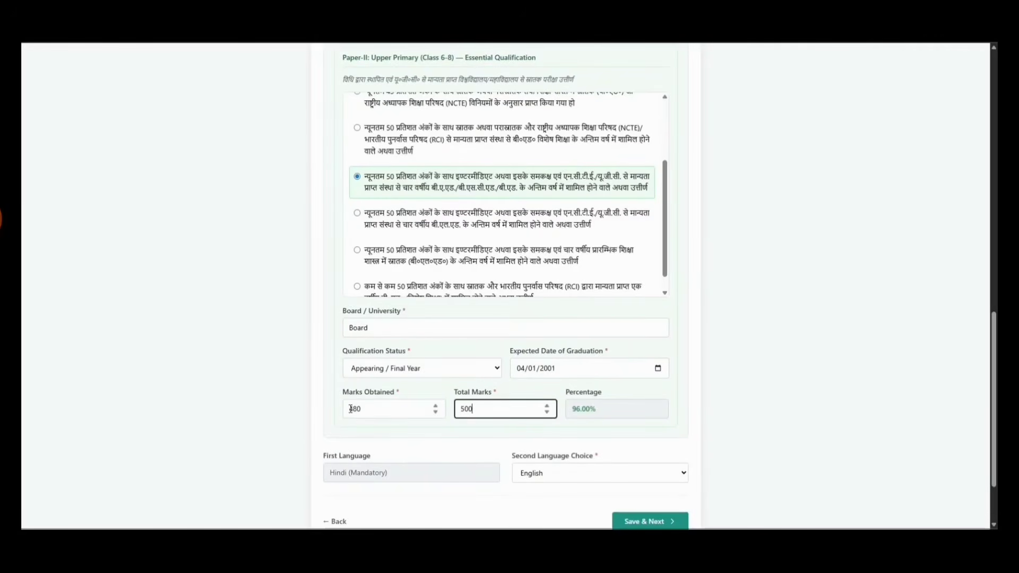
scroll(655, 438, "down", 1)
Save the preferences and choose Sample Marksheet.pdf for the Paper-I and Paper-II marksheets
left_click(643, 476)
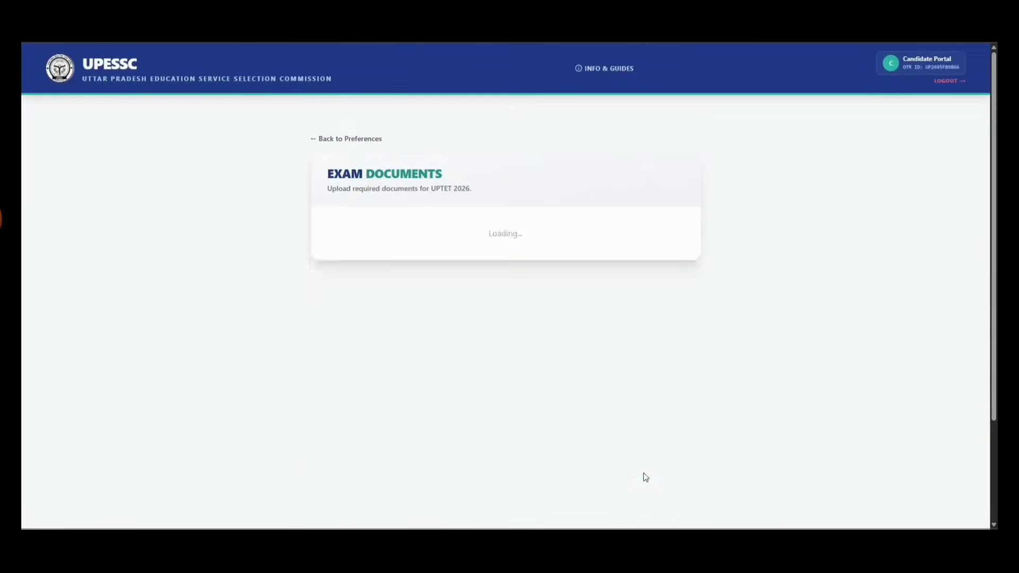
left_click(465, 309)
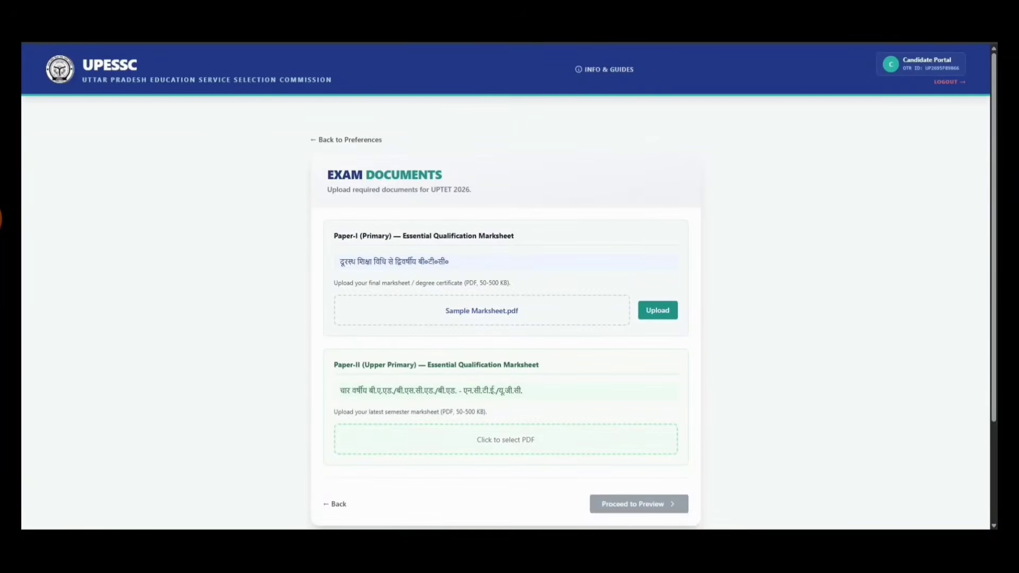
left_click(424, 441)
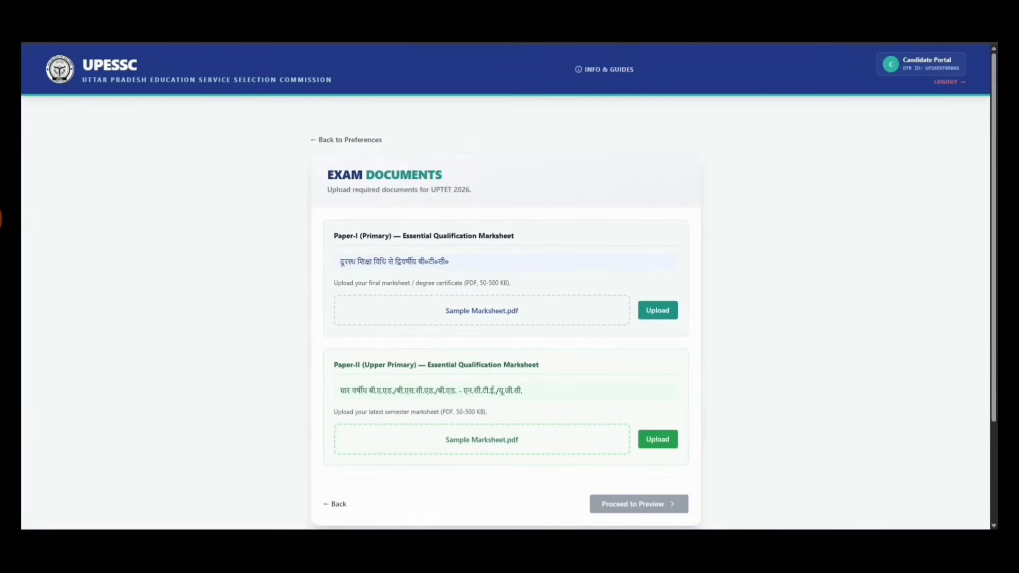